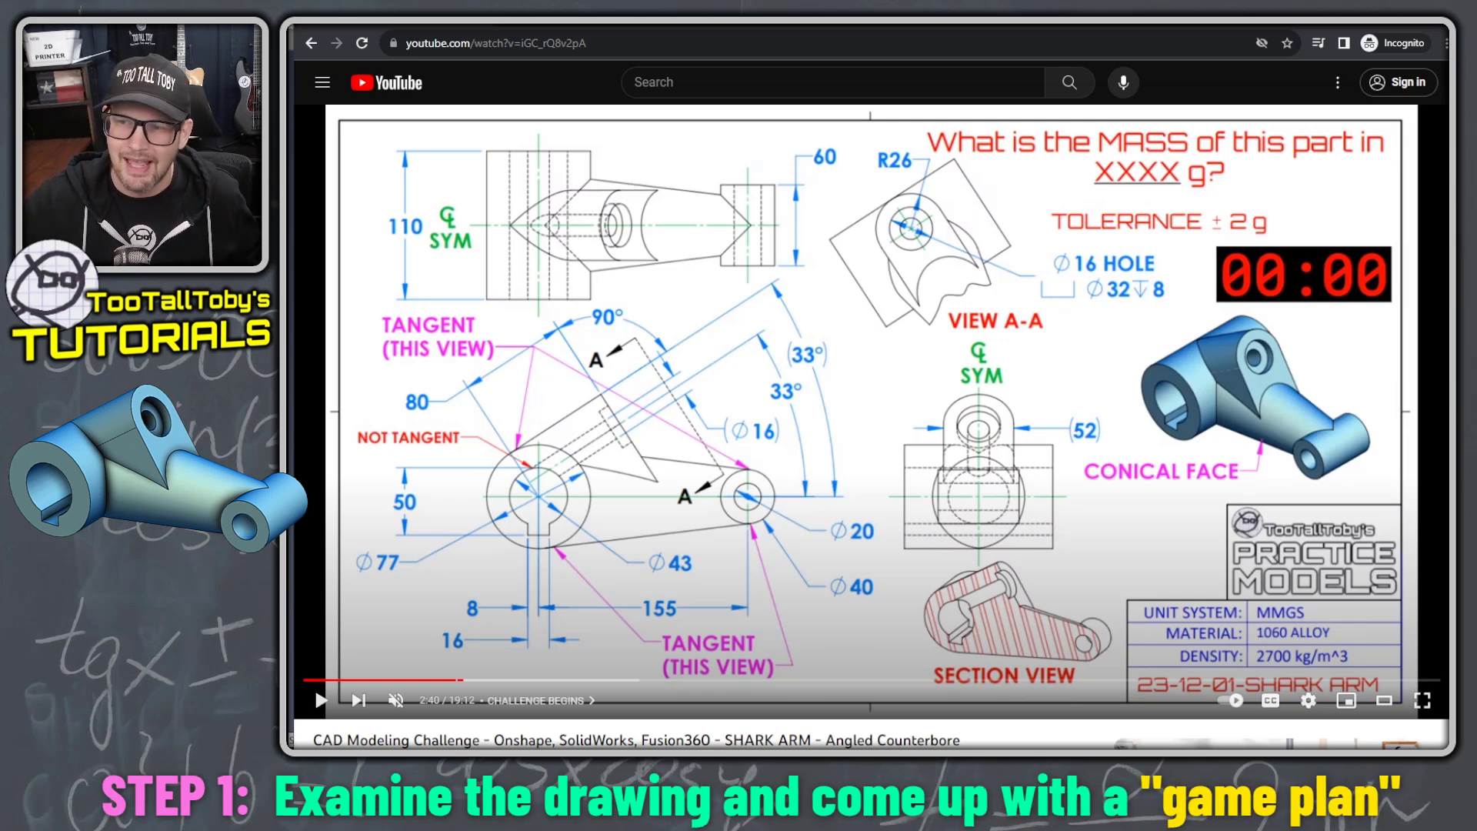
Step: Play the challenge video and mark the end bosses, the lower edge and the CONICAL FACE note
click(930, 327)
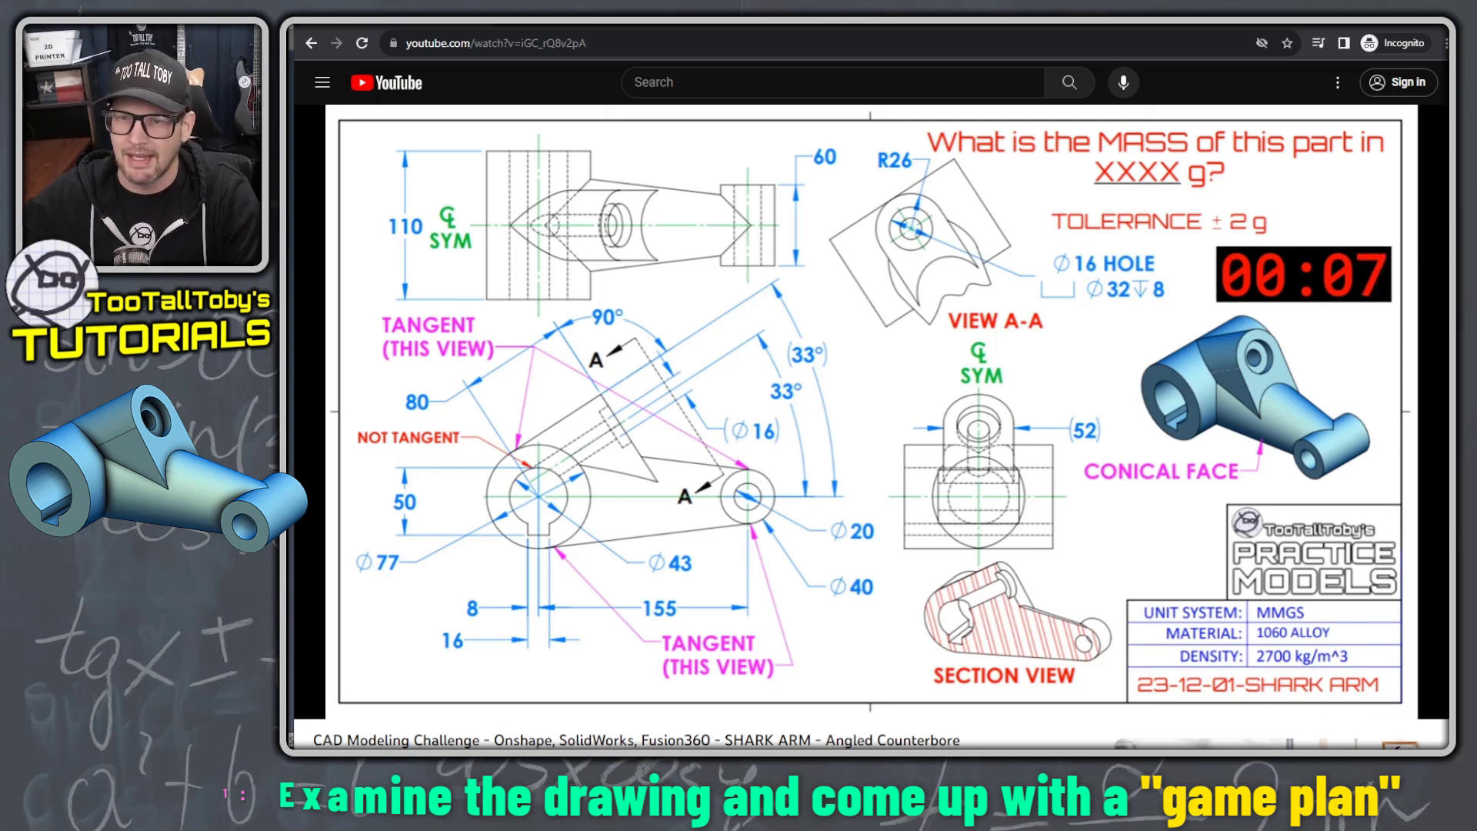
mouse_move(860, 567)
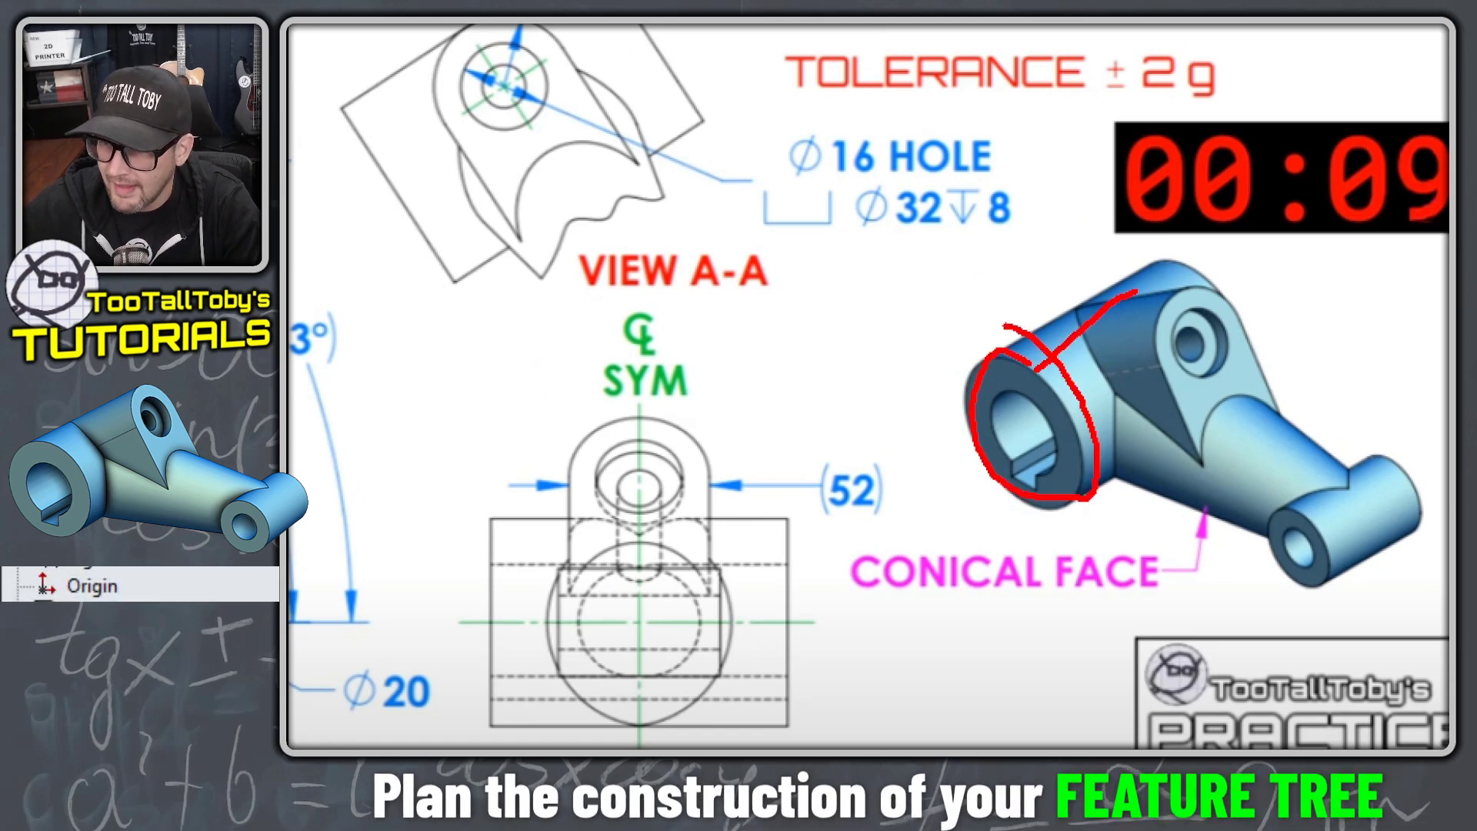
mouse_move(1277, 553)
mouse_down()
mouse_move(1330, 586)
mouse_move(1309, 526)
mouse_move(1385, 460)
mouse_up()
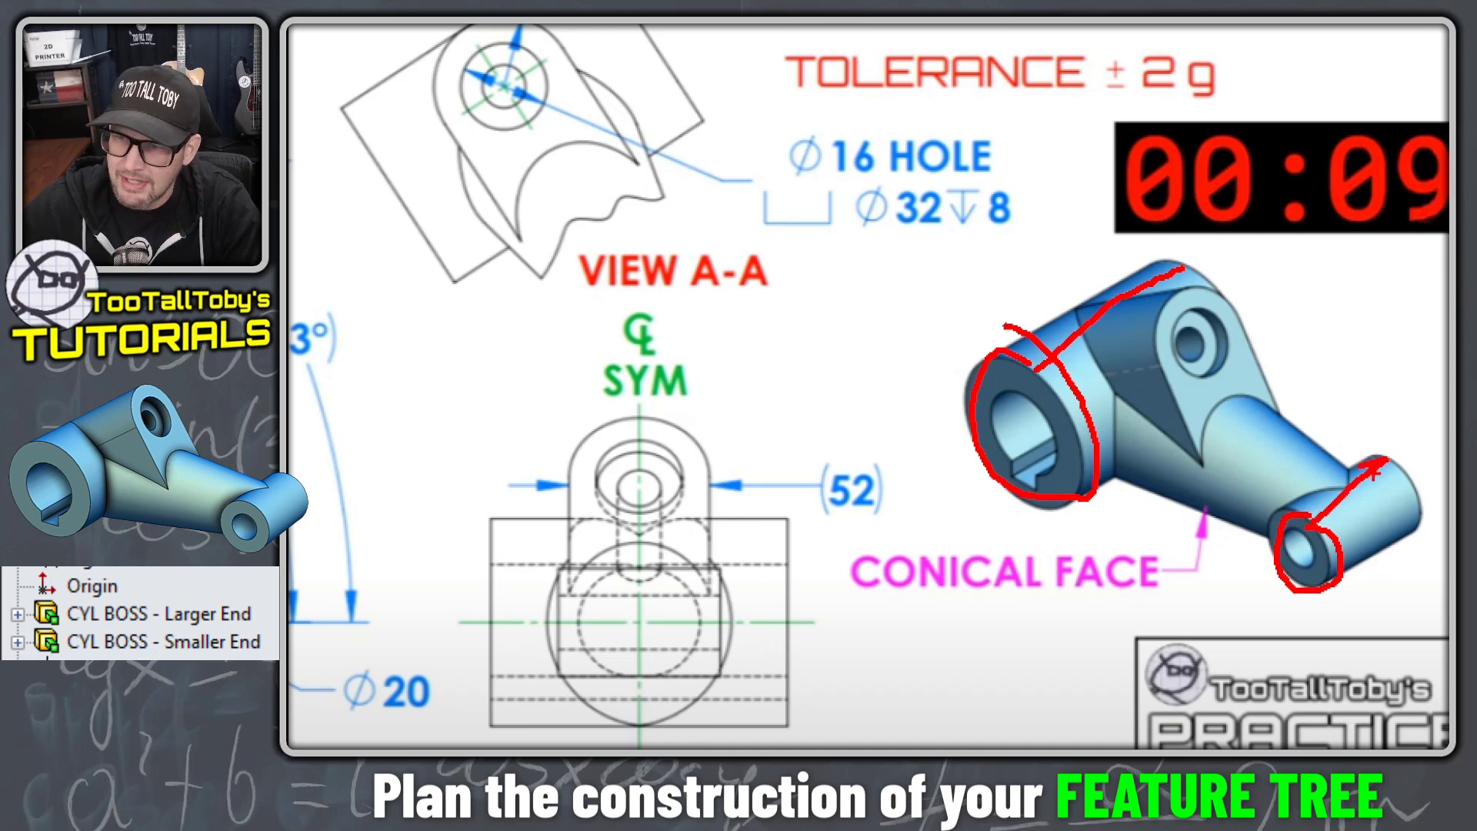
drag(1077, 343, 1308, 512)
drag(1092, 481, 1312, 514)
drag(848, 605, 1094, 609)
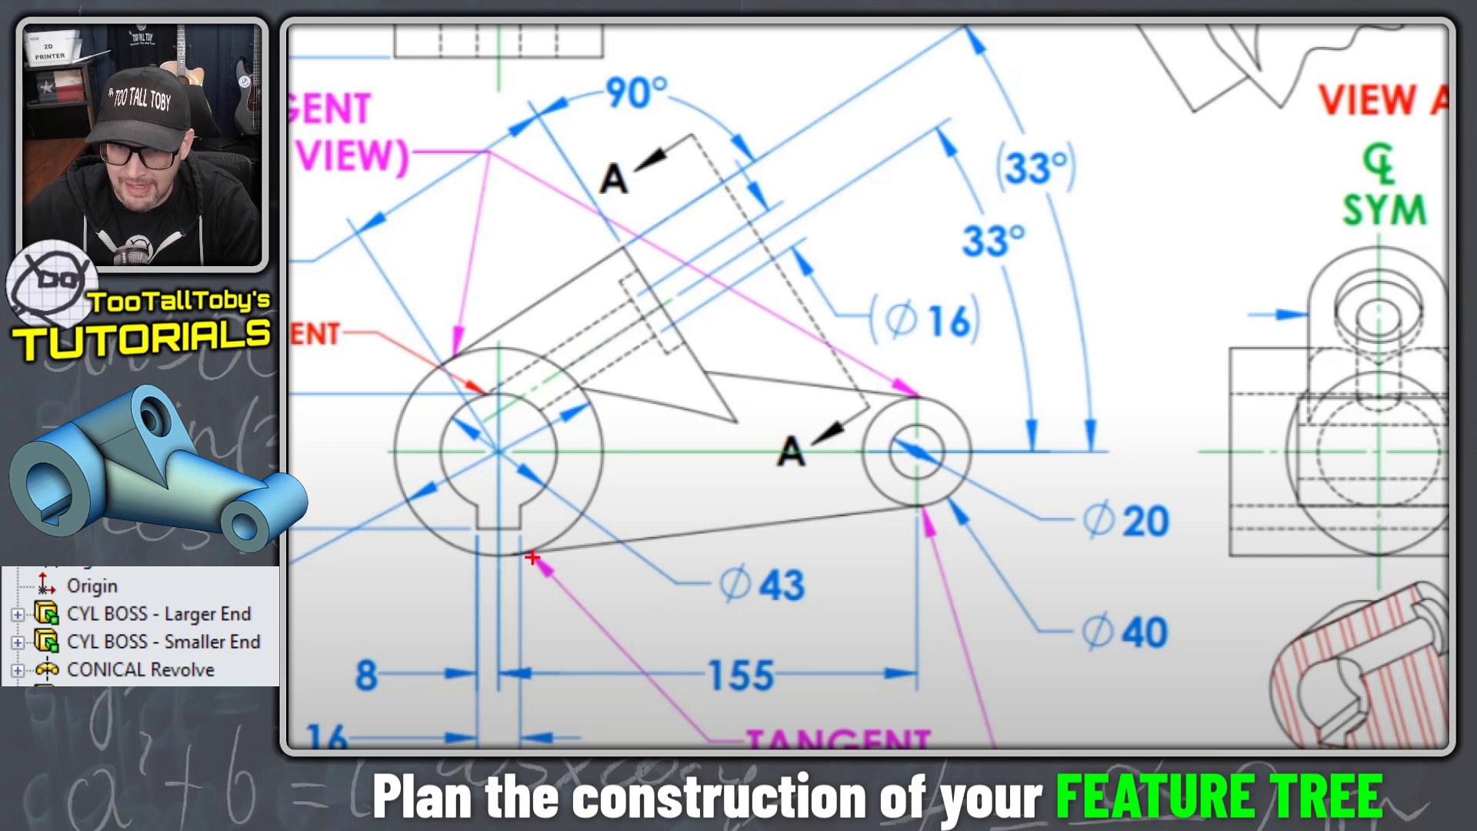
Step: Mark the tangent lower edge and its note, the large end boss and the triangular web
drag(527, 555, 905, 507)
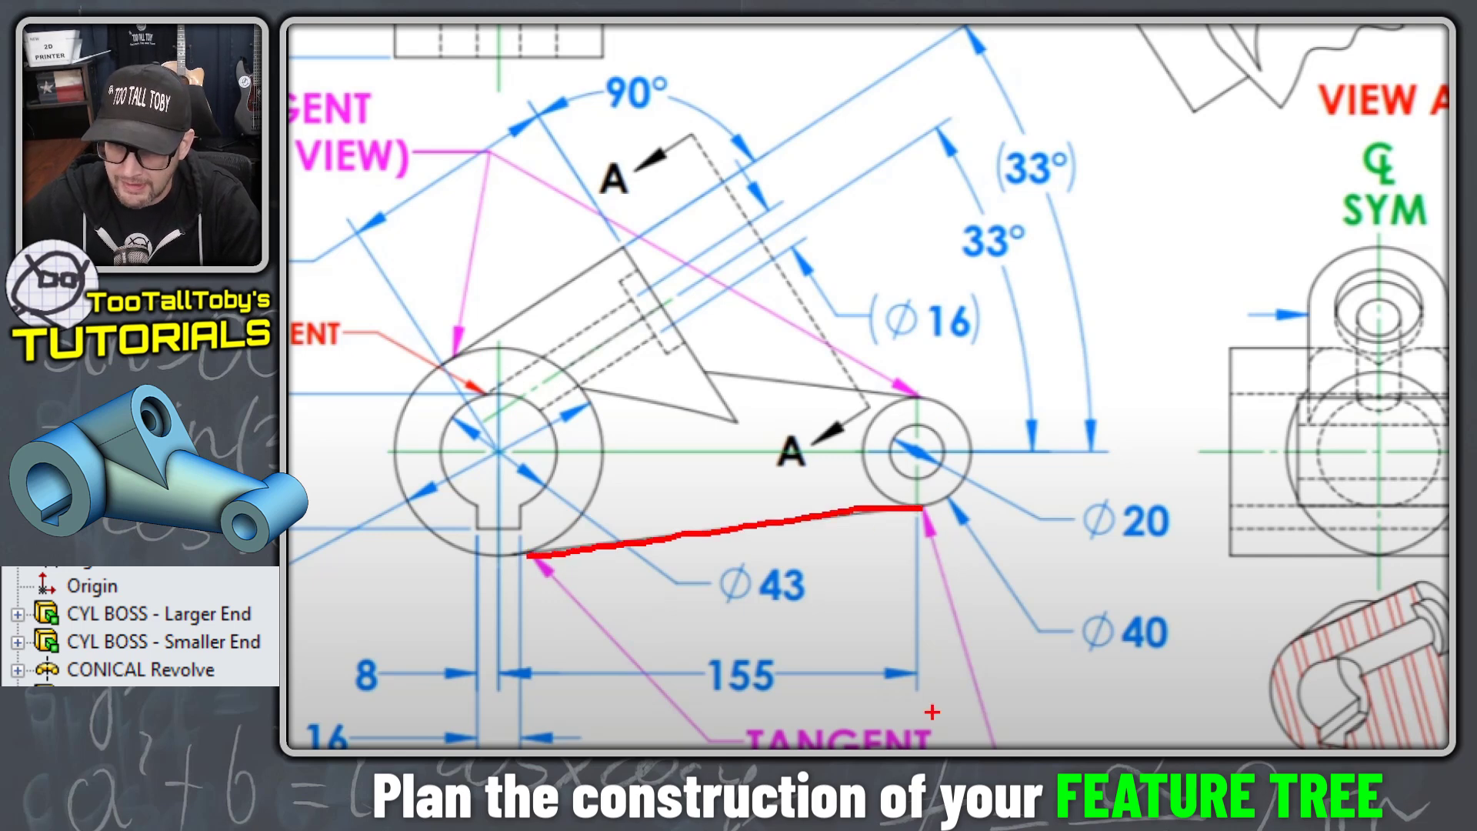
mouse_move(910, 666)
mouse_down()
mouse_move(770, 675)
mouse_move(894, 707)
mouse_up()
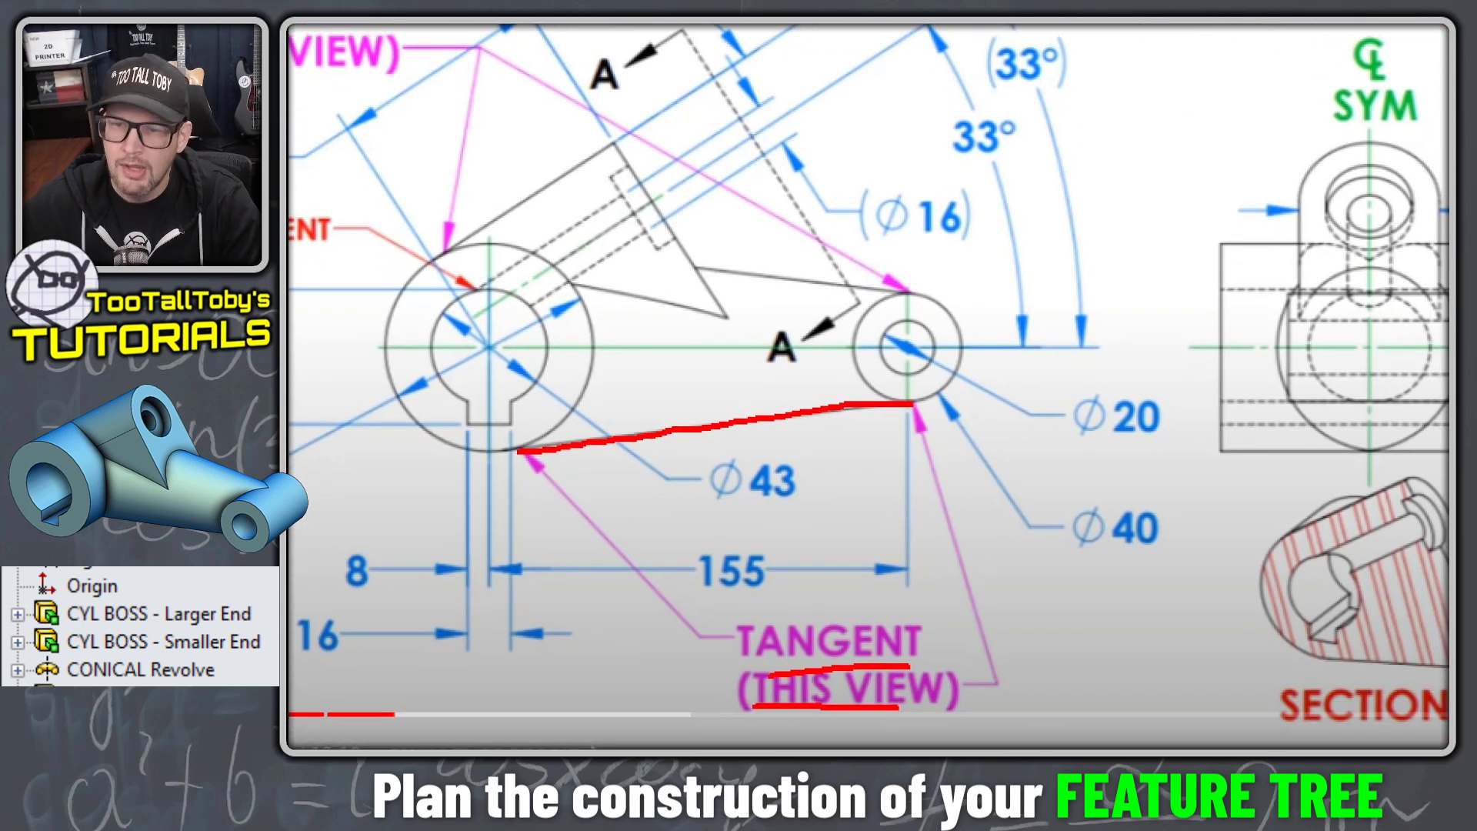
mouse_move(442, 243)
mouse_down()
mouse_move(446, 449)
mouse_move(410, 216)
mouse_move(382, 266)
mouse_up()
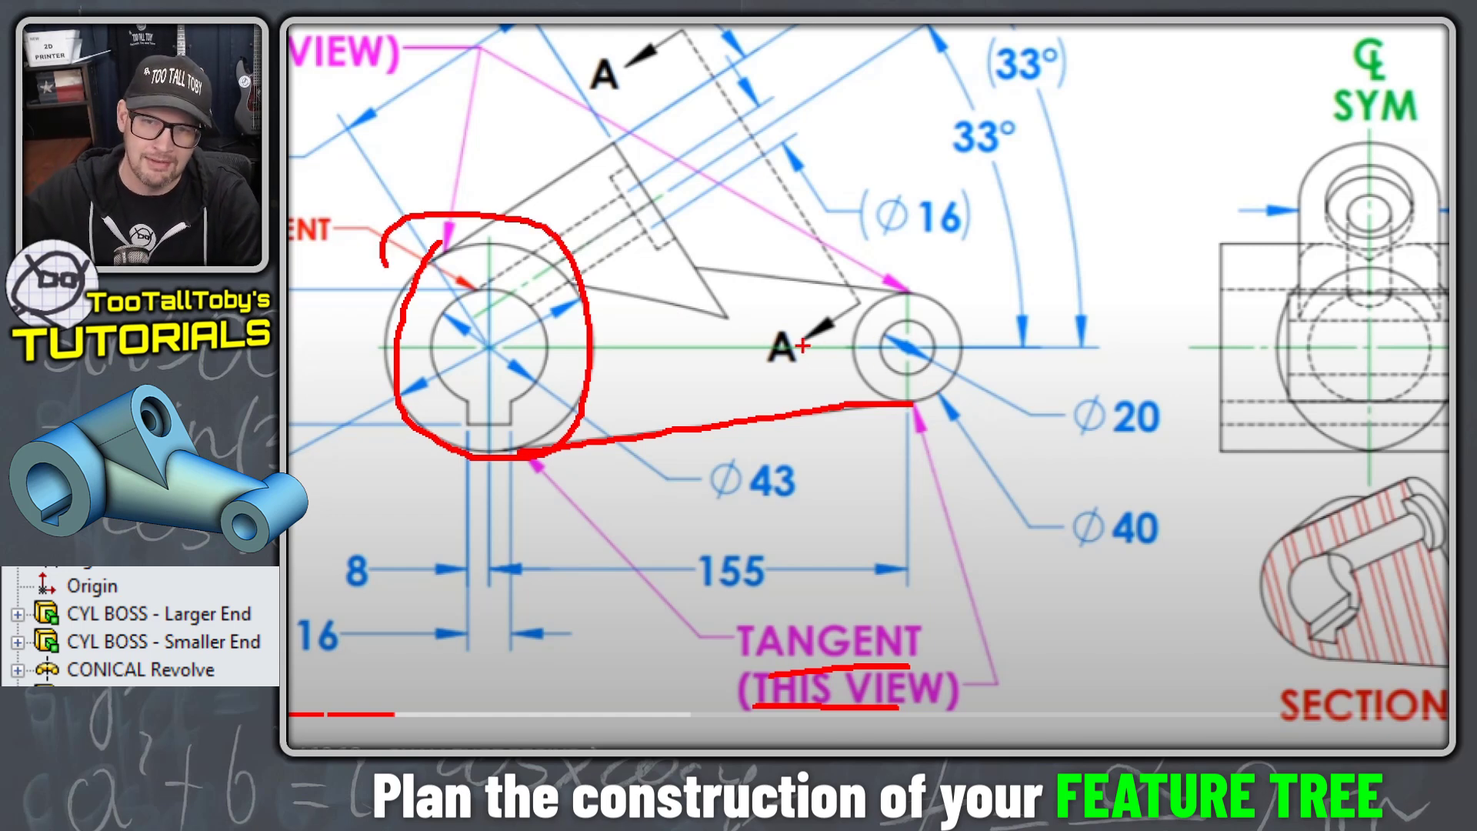
mouse_move(440, 245)
mouse_down()
mouse_move(494, 222)
mouse_move(613, 150)
mouse_move(727, 314)
mouse_up()
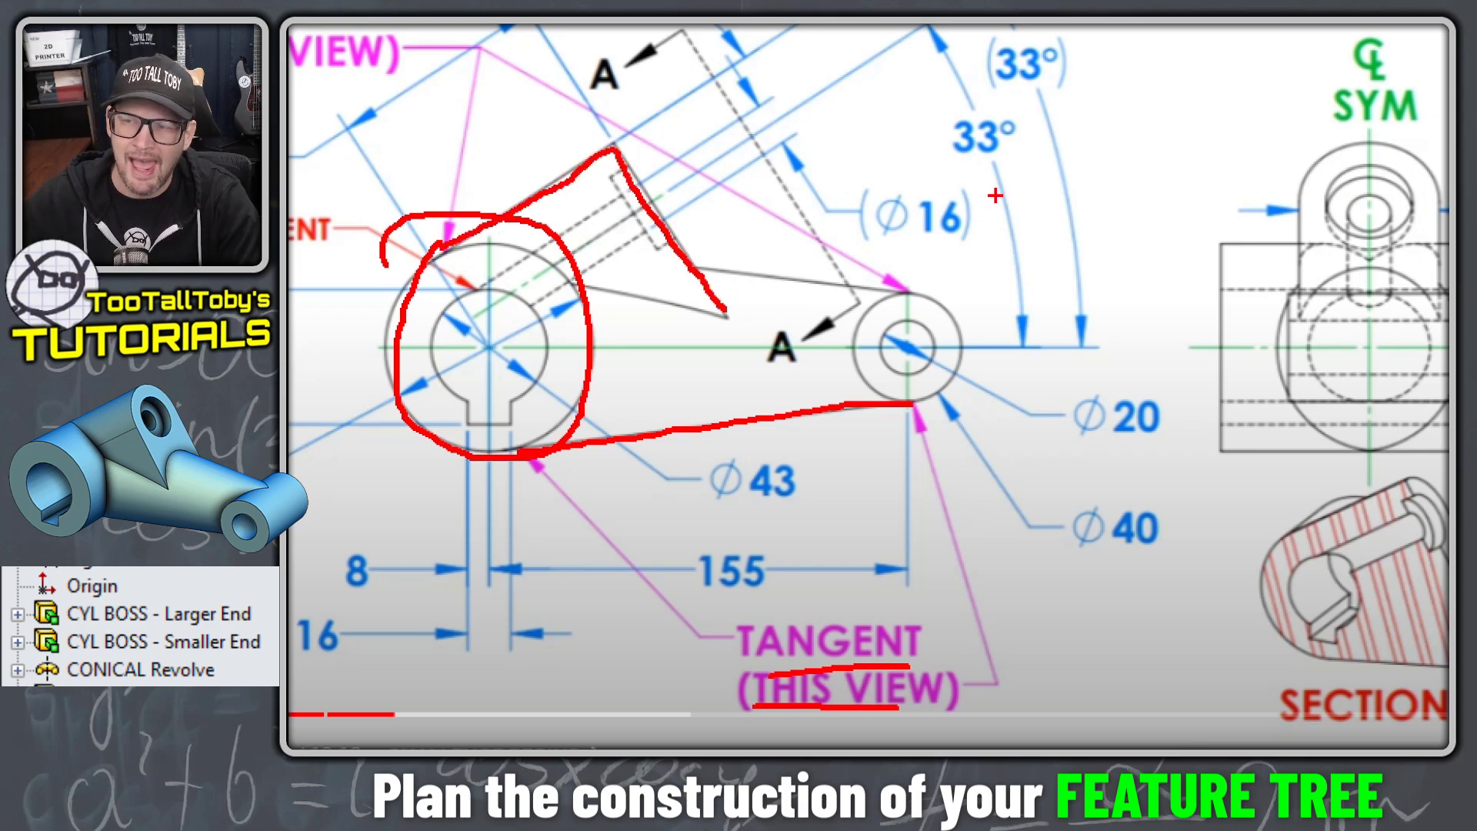
key(Escape)
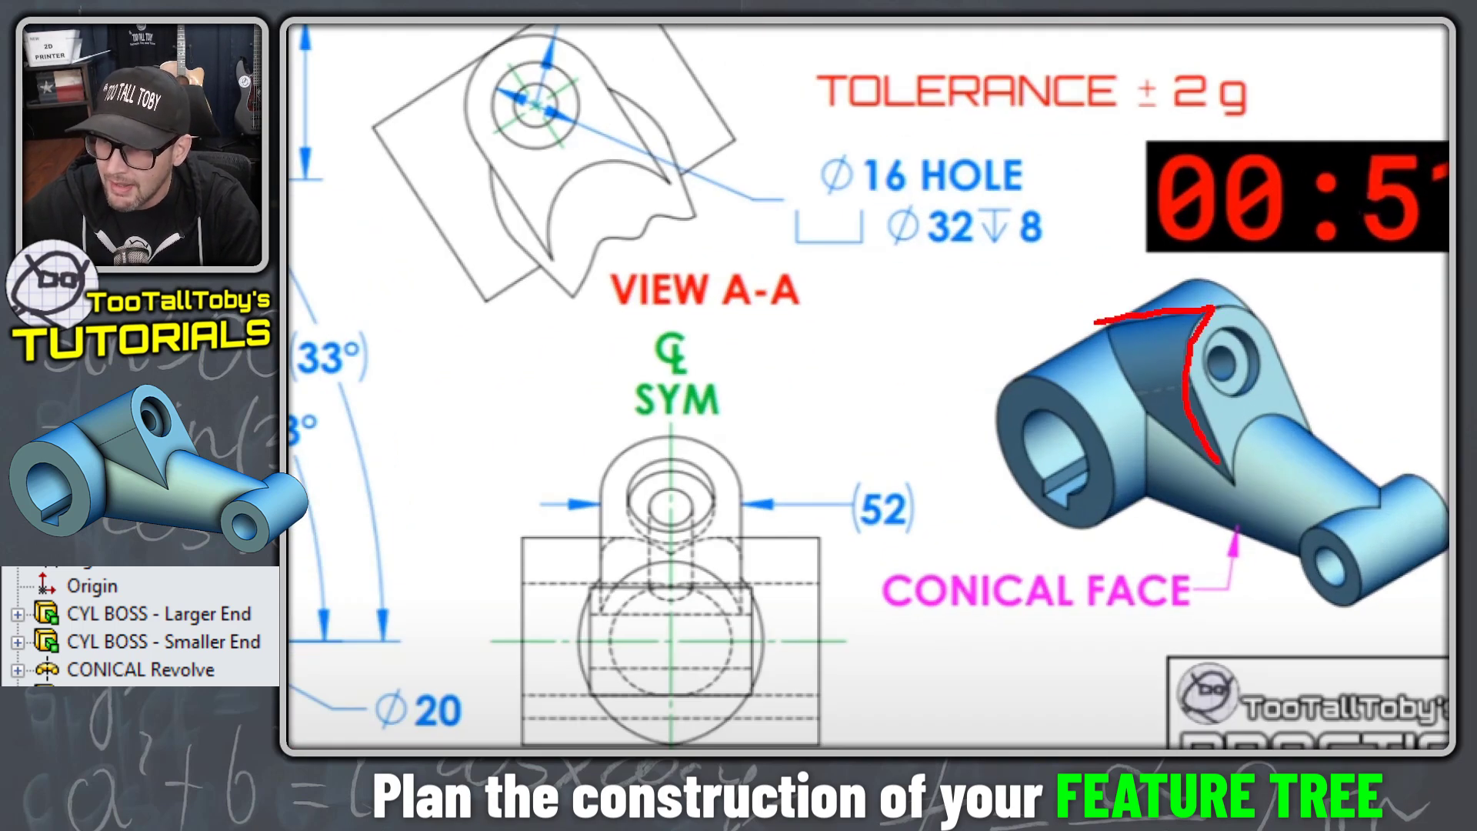
Step: Outline the tombstone lug, then mark the angled hole, small-end hole and large-end bore in the section view
mouse_move(1216, 309)
mouse_down()
mouse_move(1285, 359)
mouse_move(1301, 450)
mouse_up()
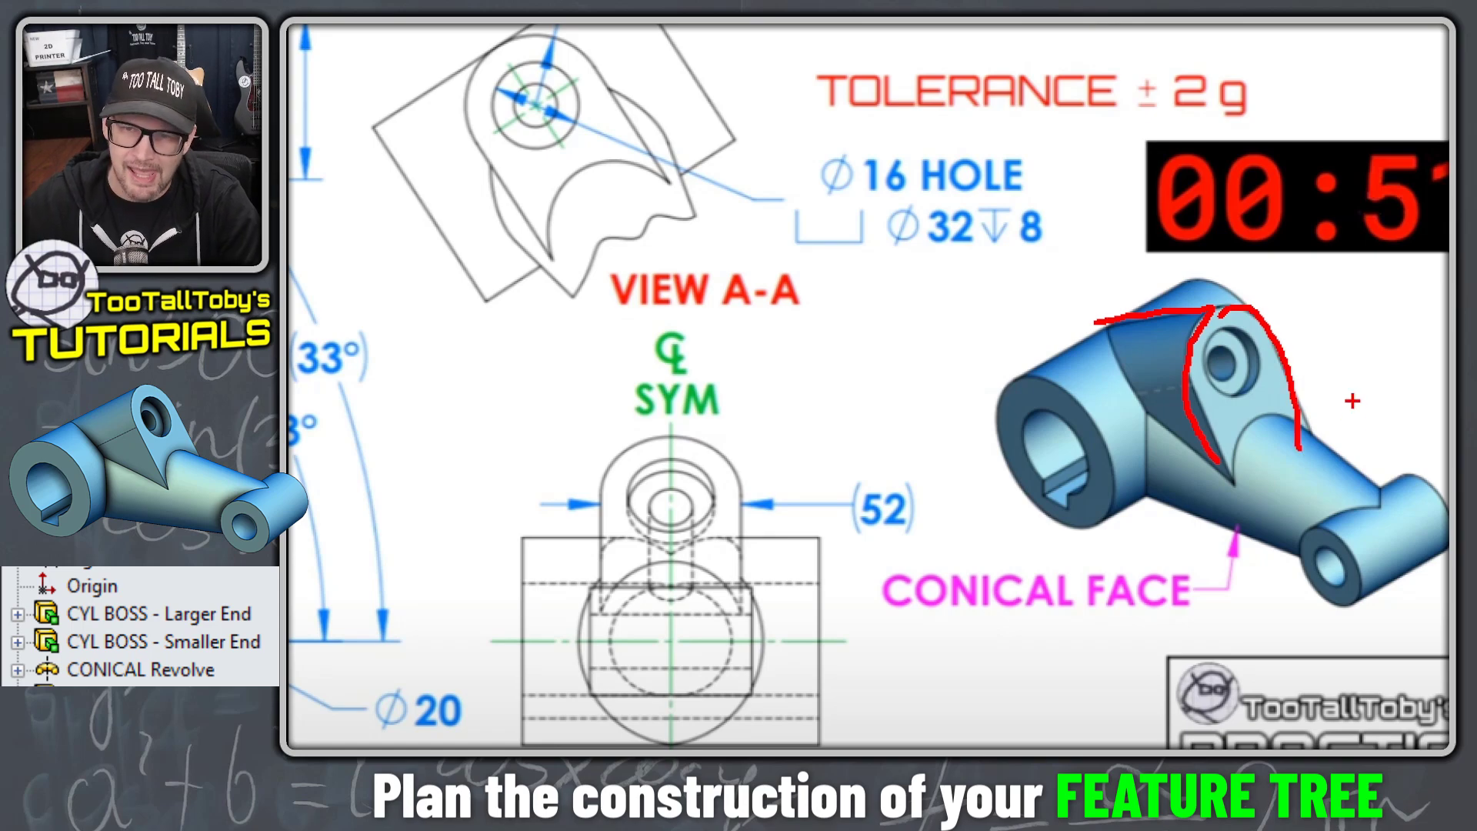
key(Escape)
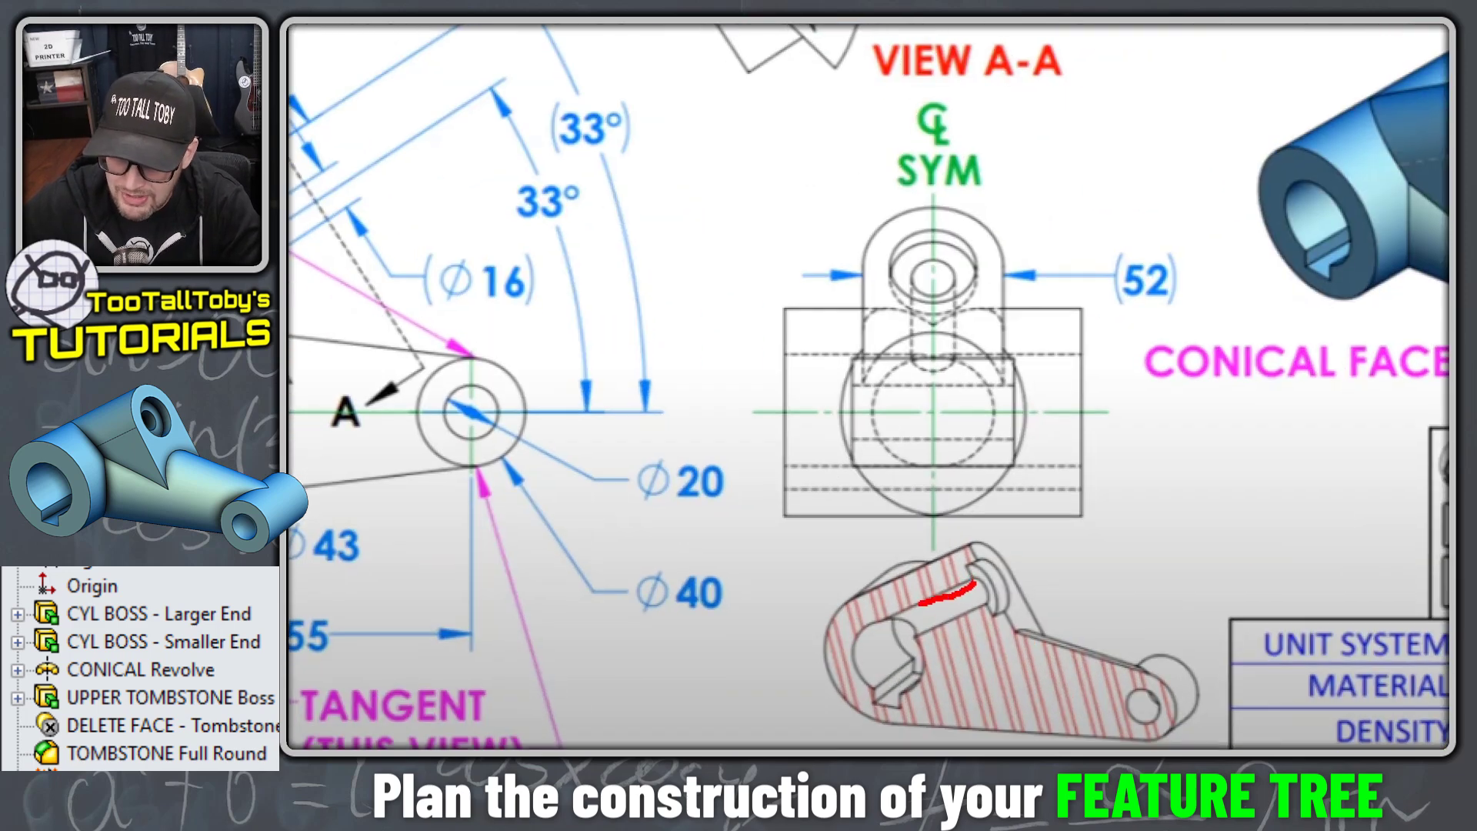
drag(920, 604, 825, 652)
drag(954, 618, 806, 673)
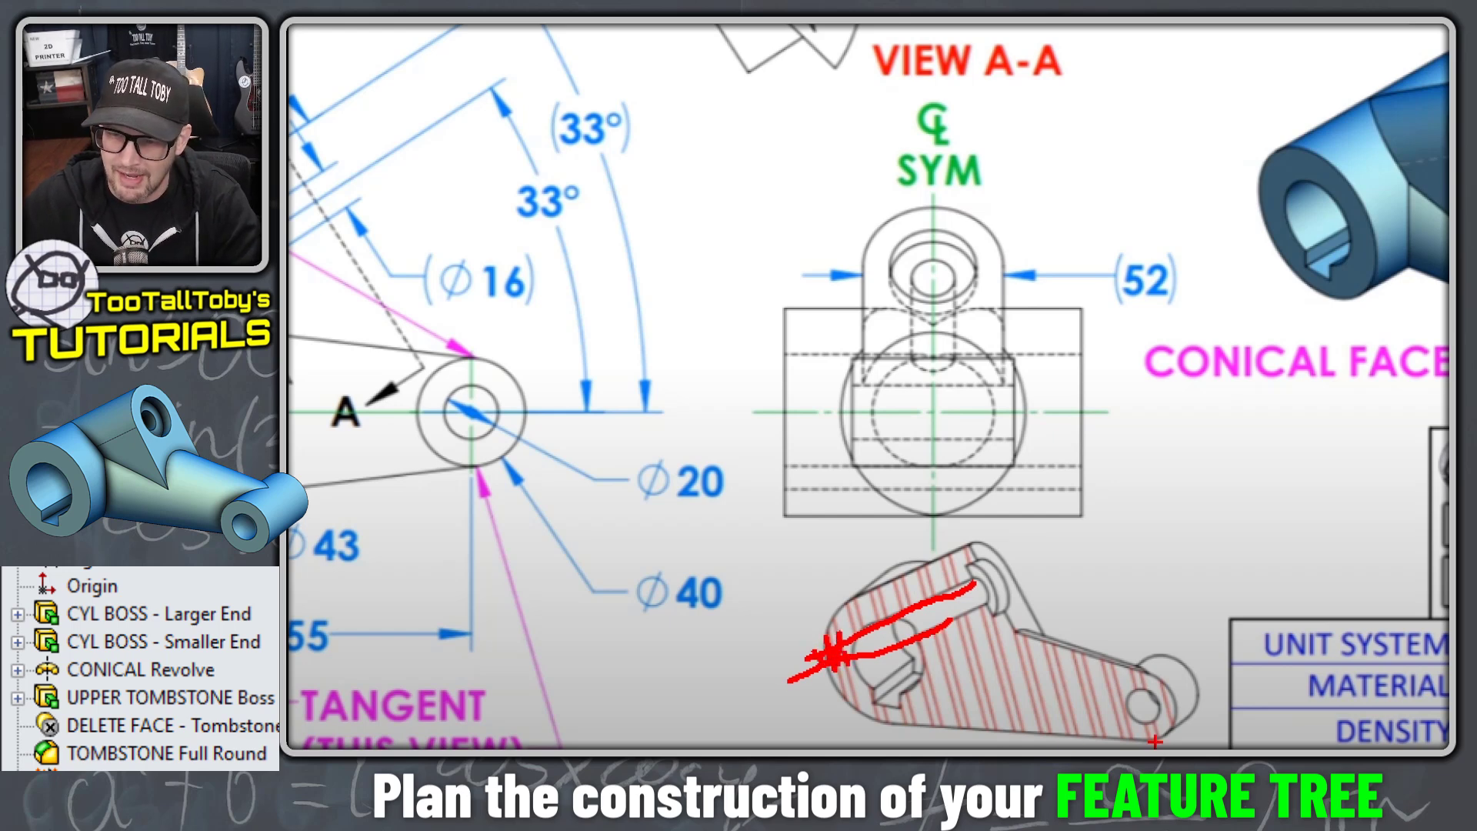
mouse_move(1149, 700)
mouse_down()
mouse_move(1121, 723)
mouse_move(1099, 690)
mouse_up()
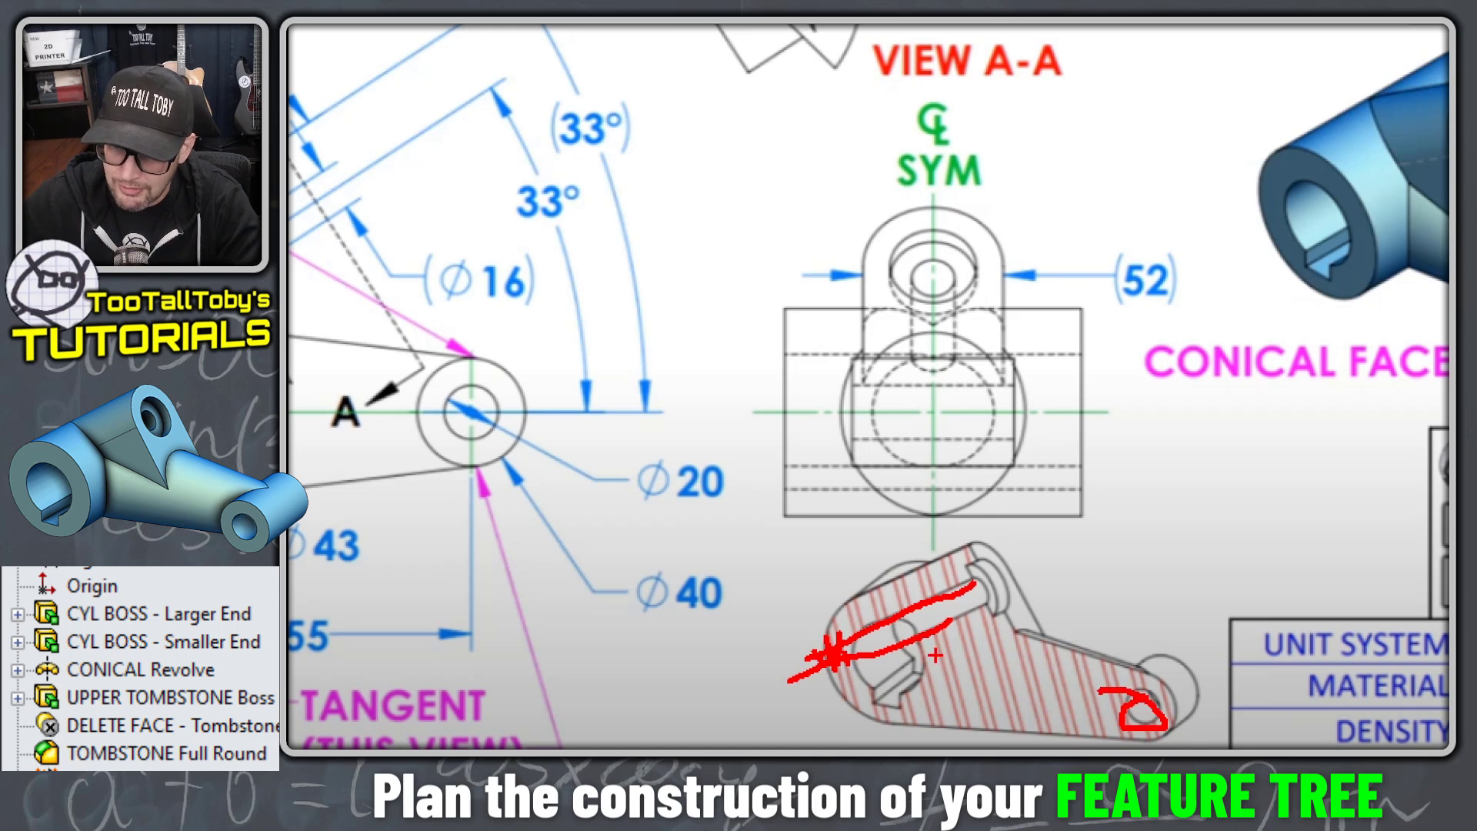
mouse_move(891, 638)
mouse_down()
mouse_move(866, 676)
mouse_move(926, 690)
mouse_move(877, 629)
mouse_up()
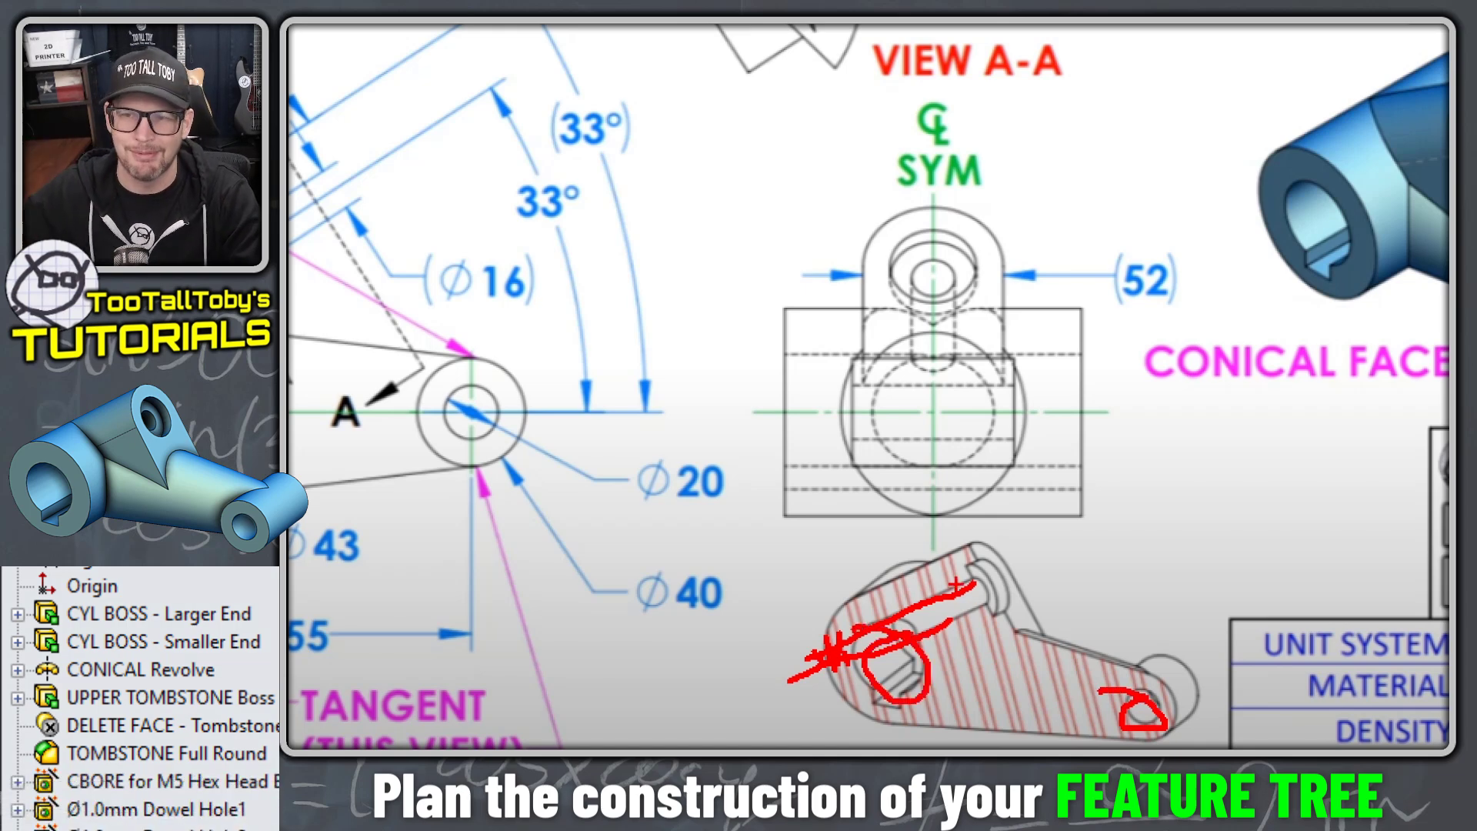
key(Escape)
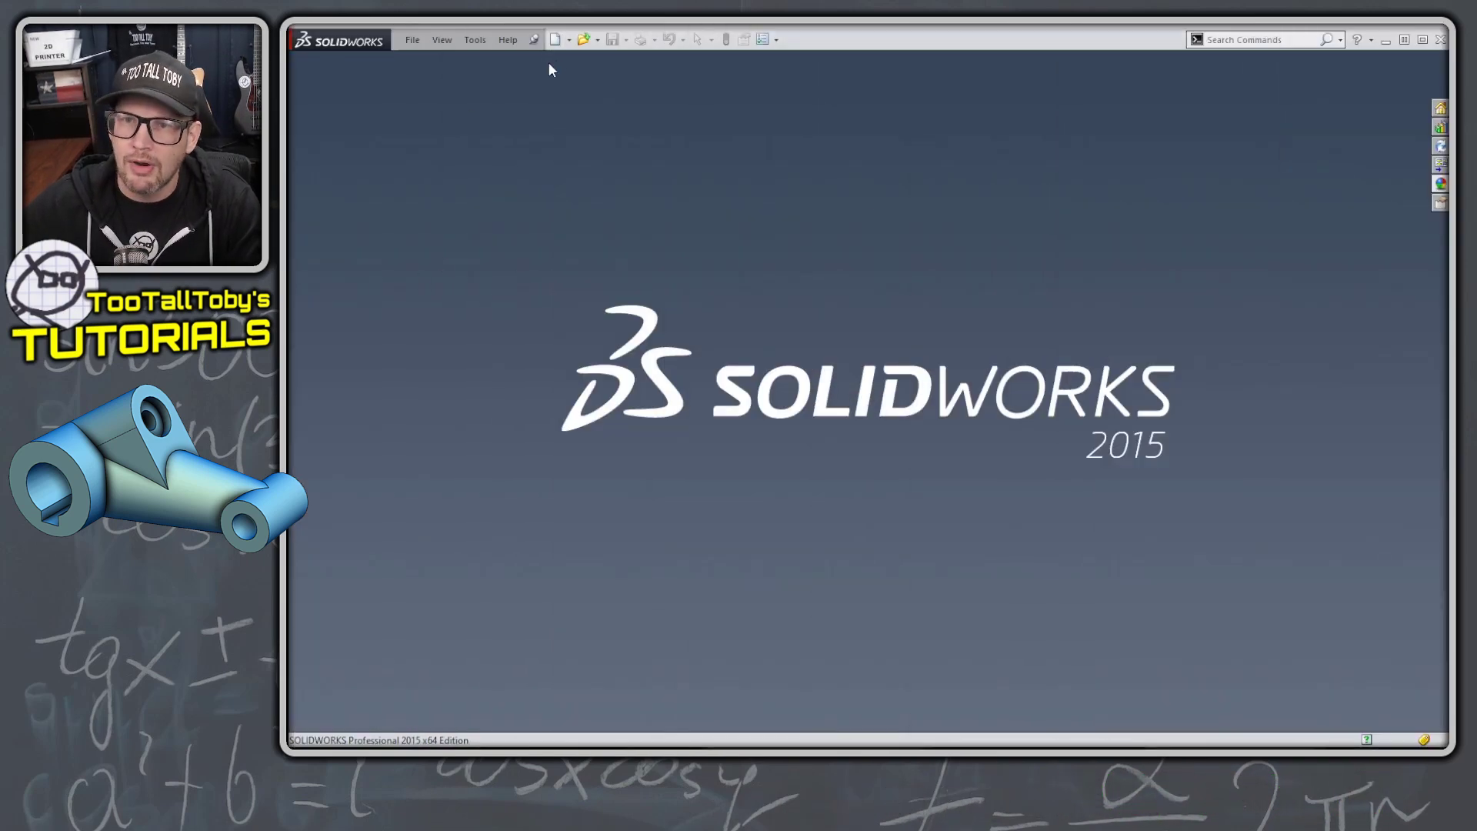
Step: Create a part from the 2015 PART mm template with 1060 Alloy material
click(554, 39)
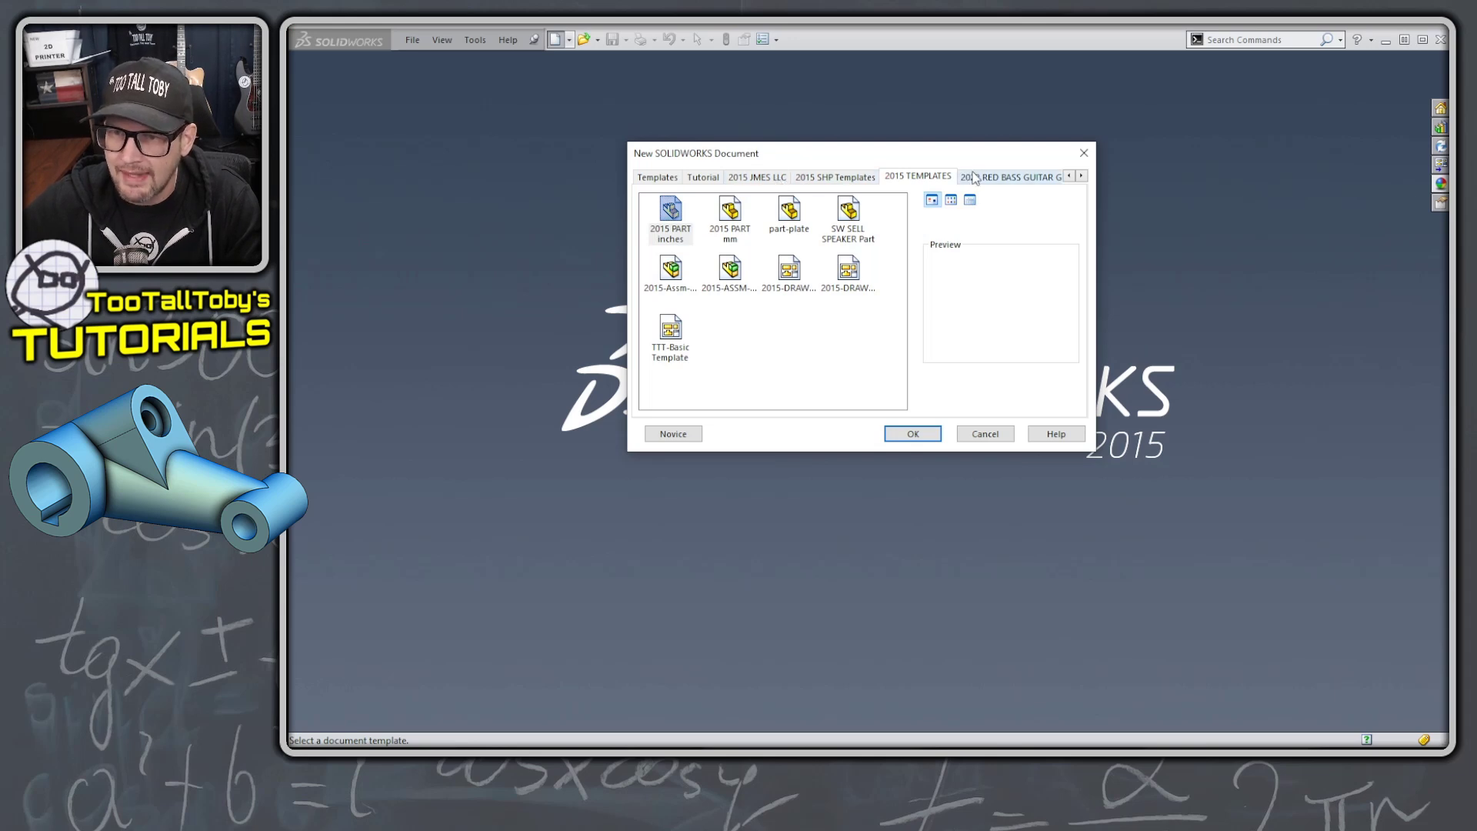
double_click(730, 215)
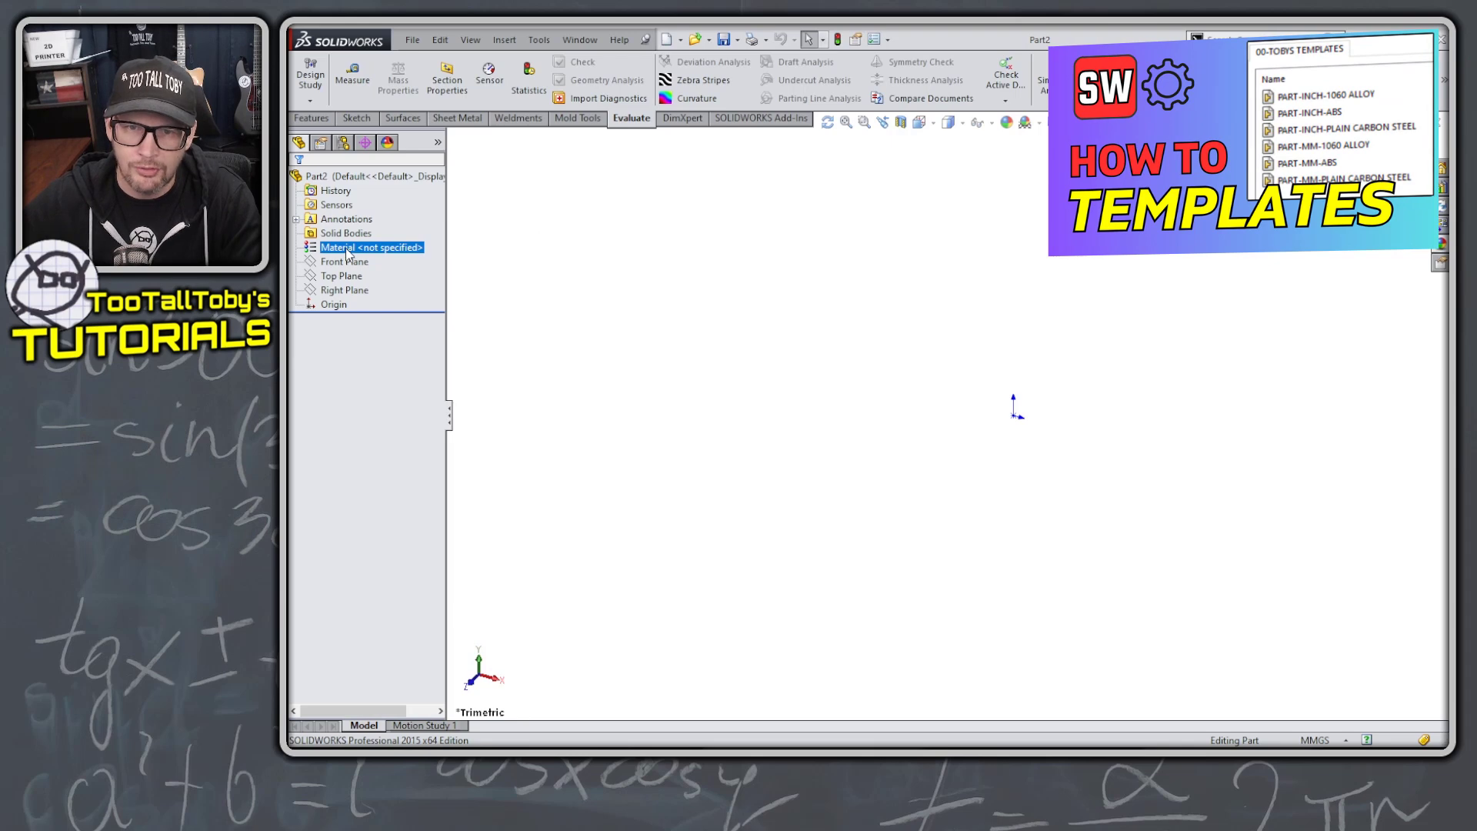
right_click(346, 247)
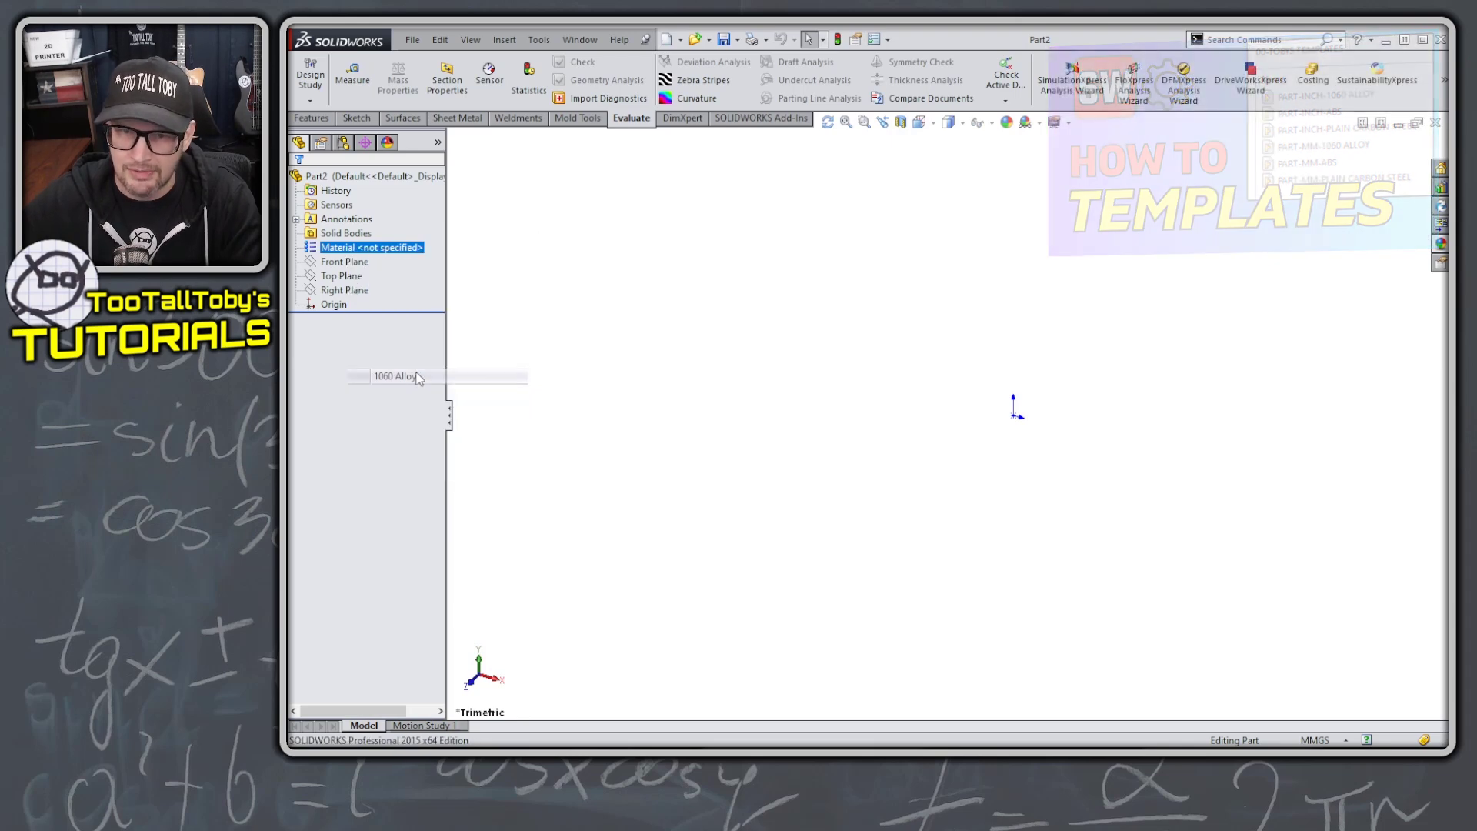
click(344, 262)
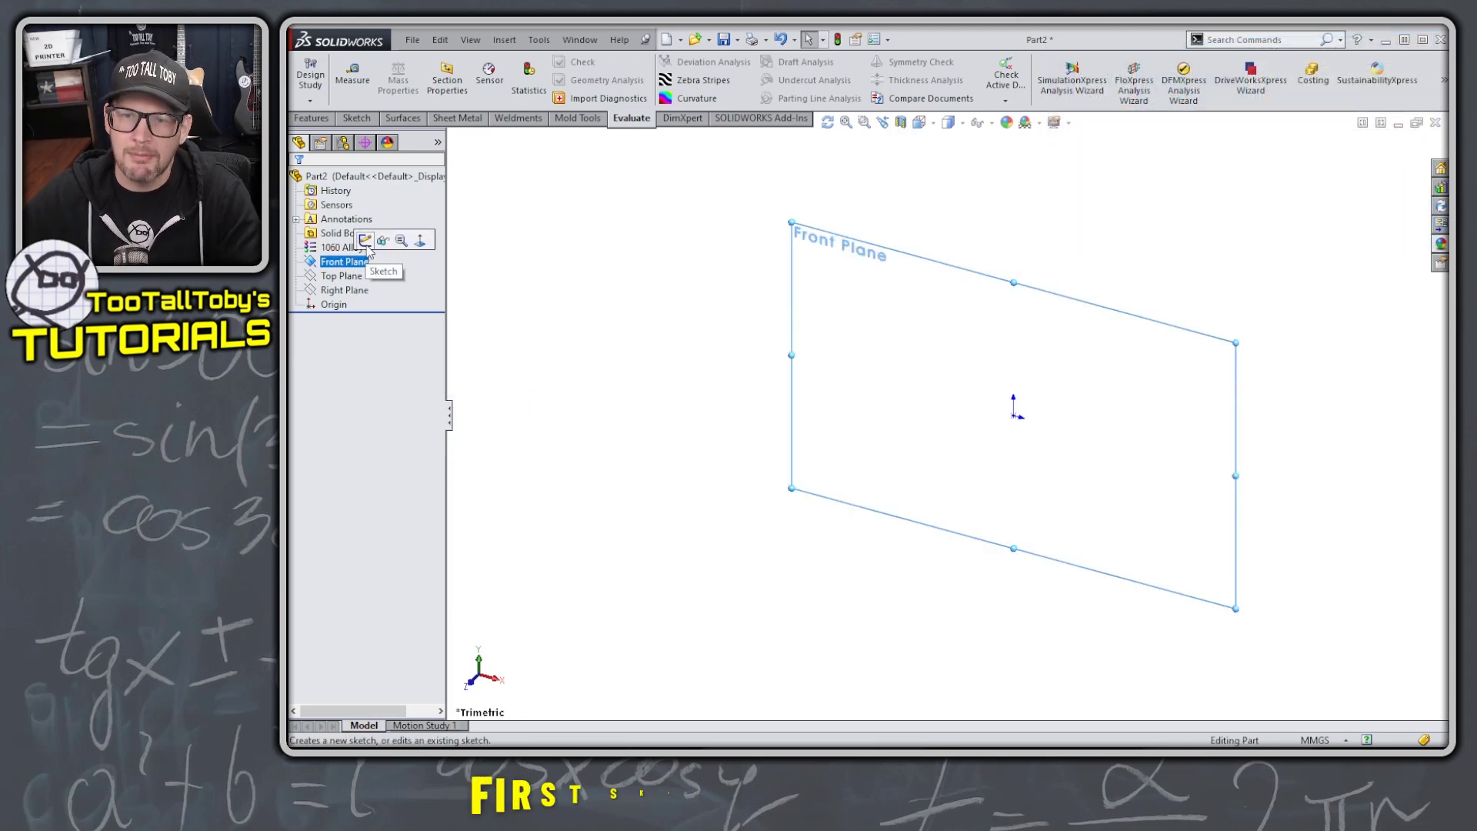
Step: On the Front Plane, draw a Ø77 circle at the origin and a Ø40 circle to its right
click(365, 240)
key(s)
click(946, 427)
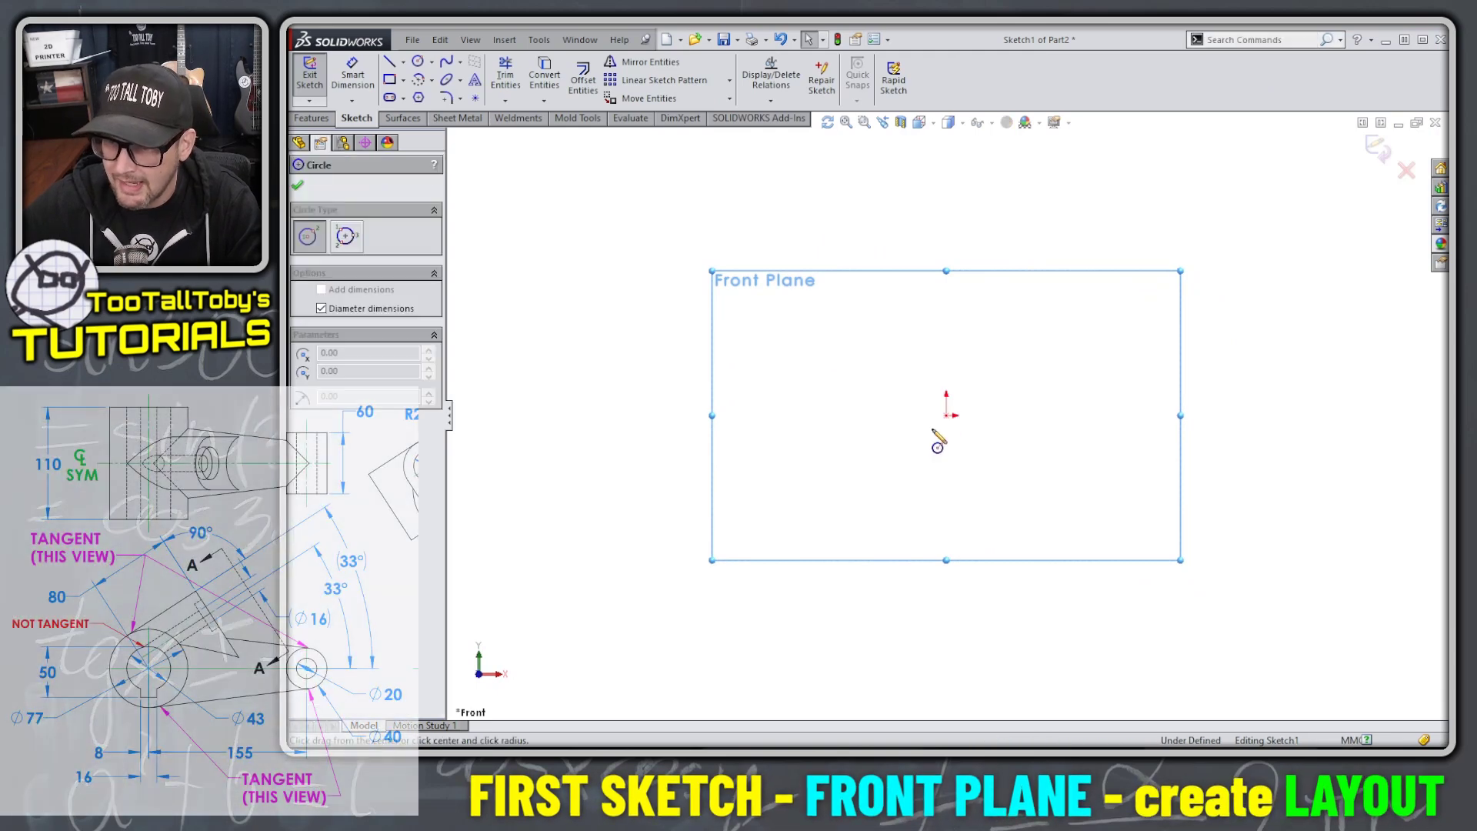
click(946, 415)
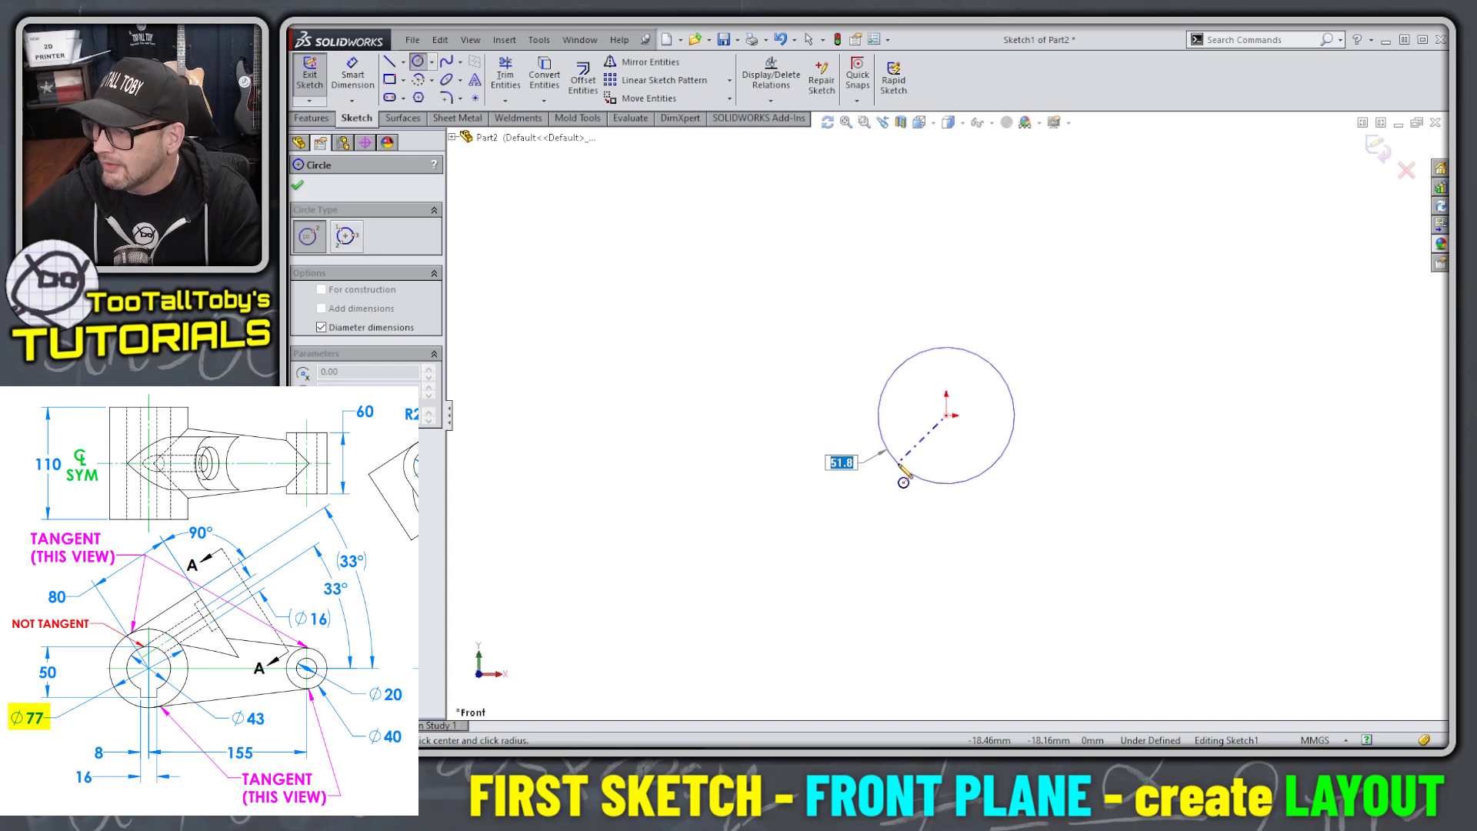
key(Return)
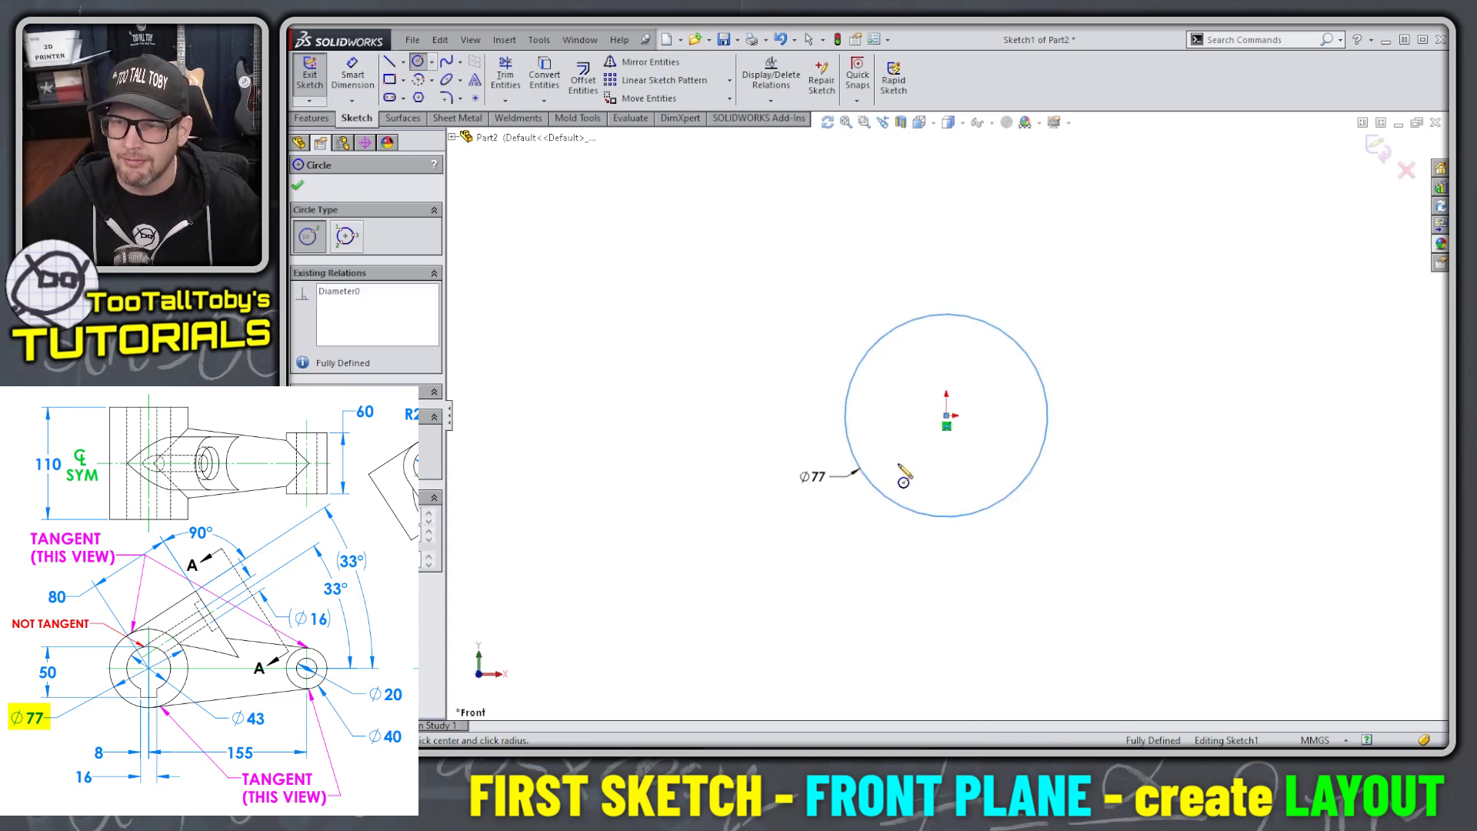
scroll(1027, 472, down, 3)
ctrl+middle_drag(1177, 458, 943, 429)
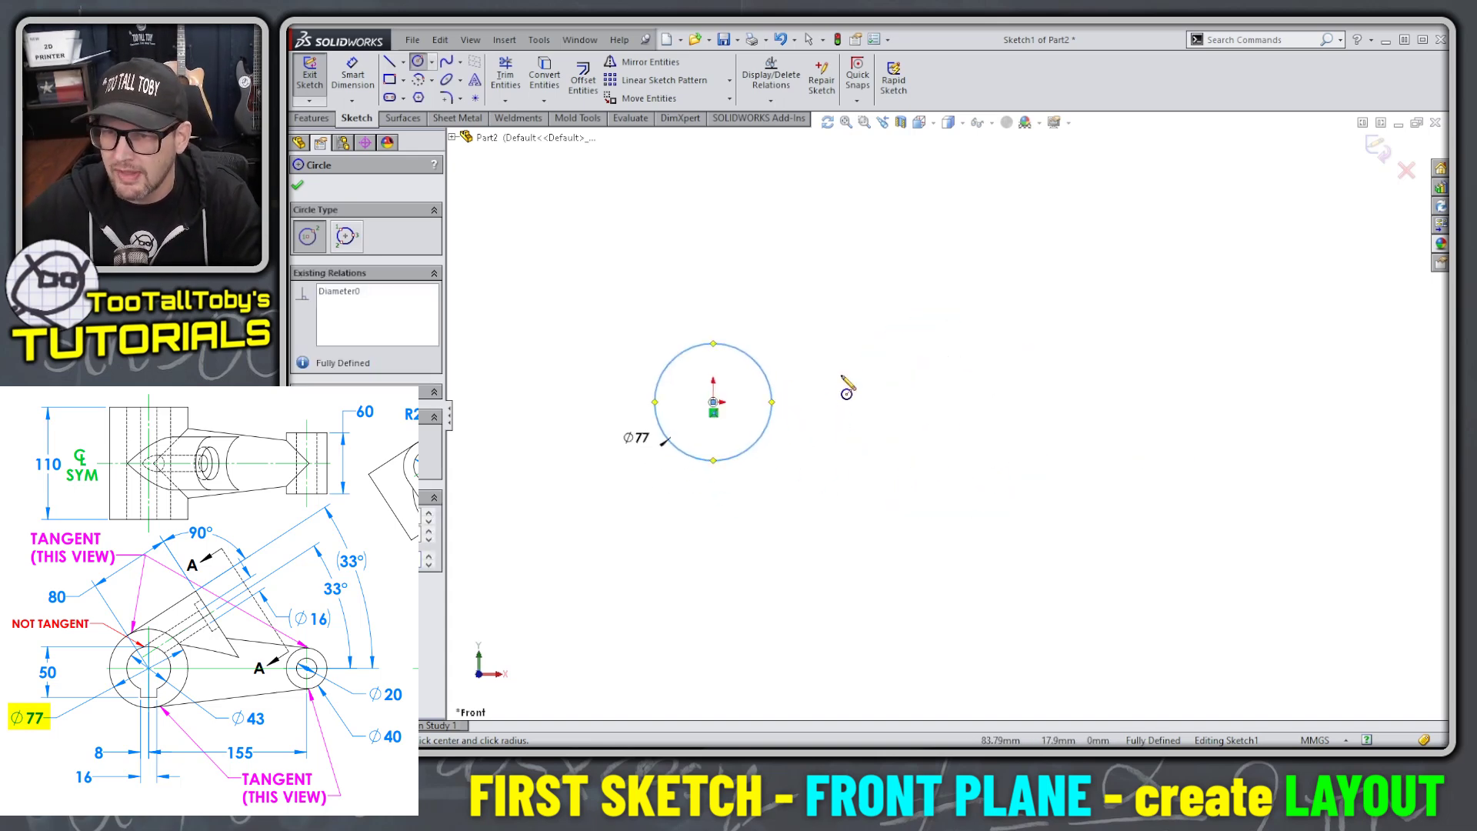
click(933, 402)
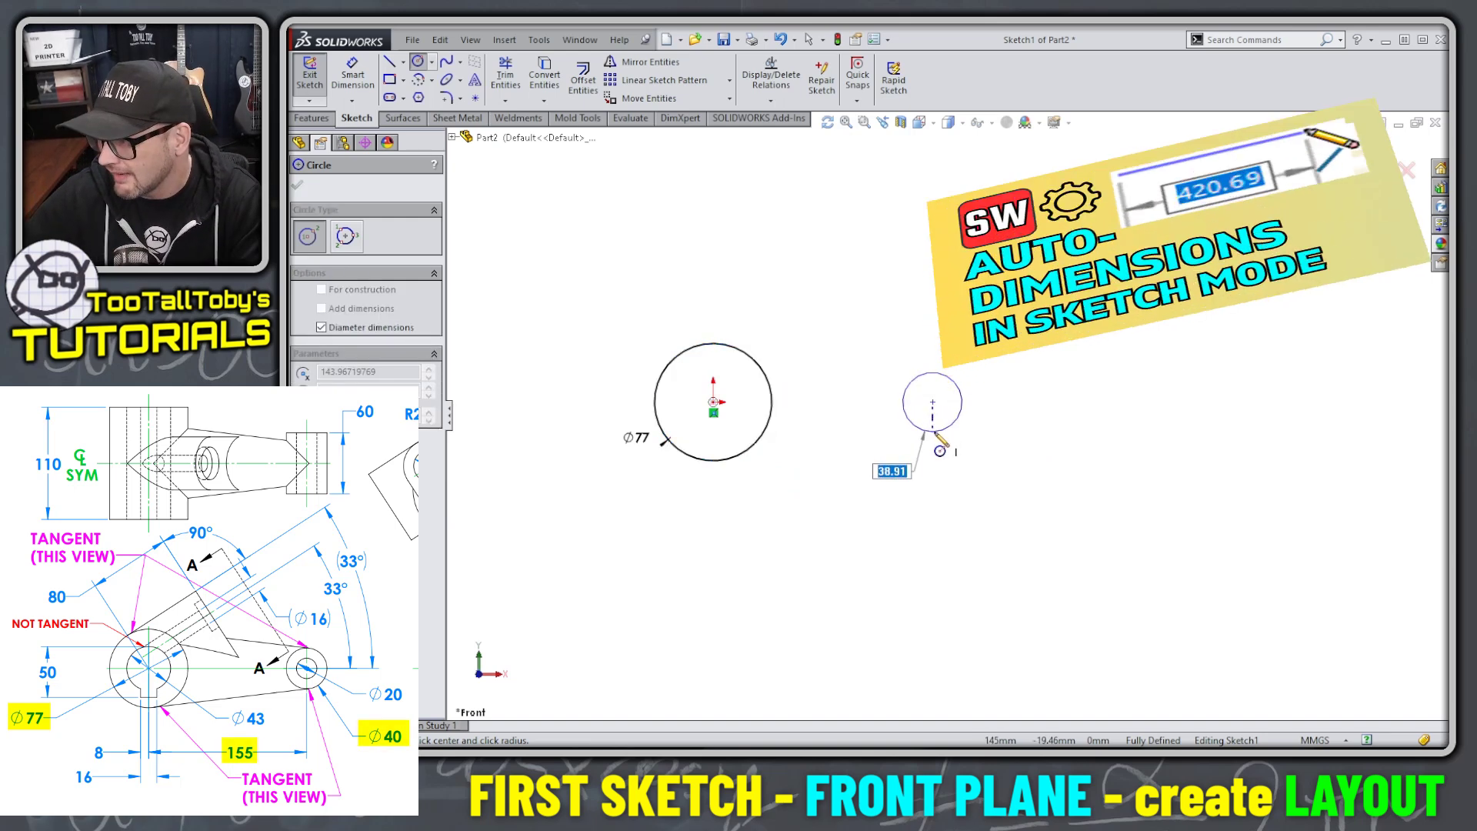
text(40)
key(Return)
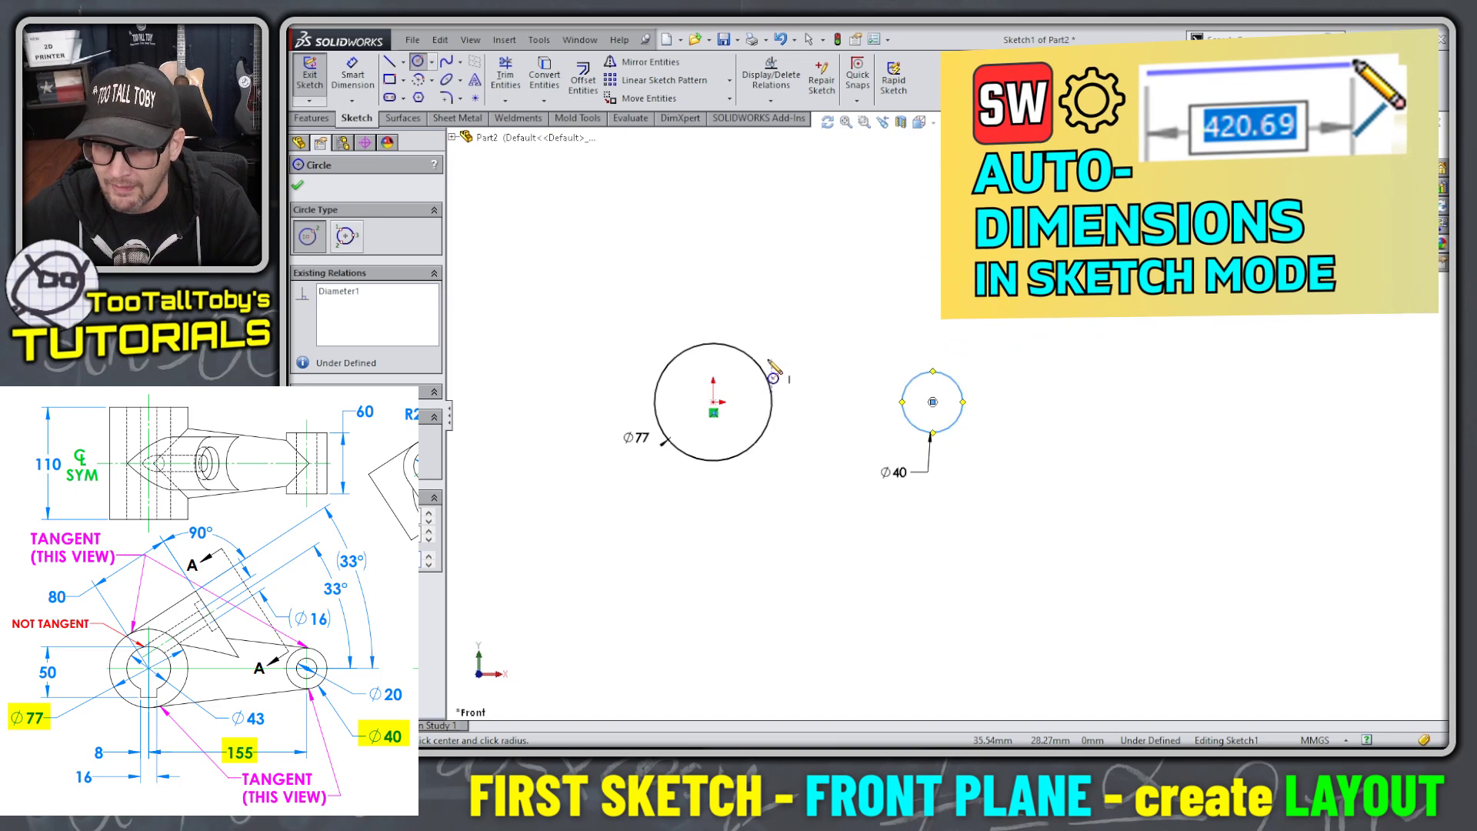
key(Escape)
Step: Make the two circle centres horizontal and dimension them 155 mm apart
click(713, 401)
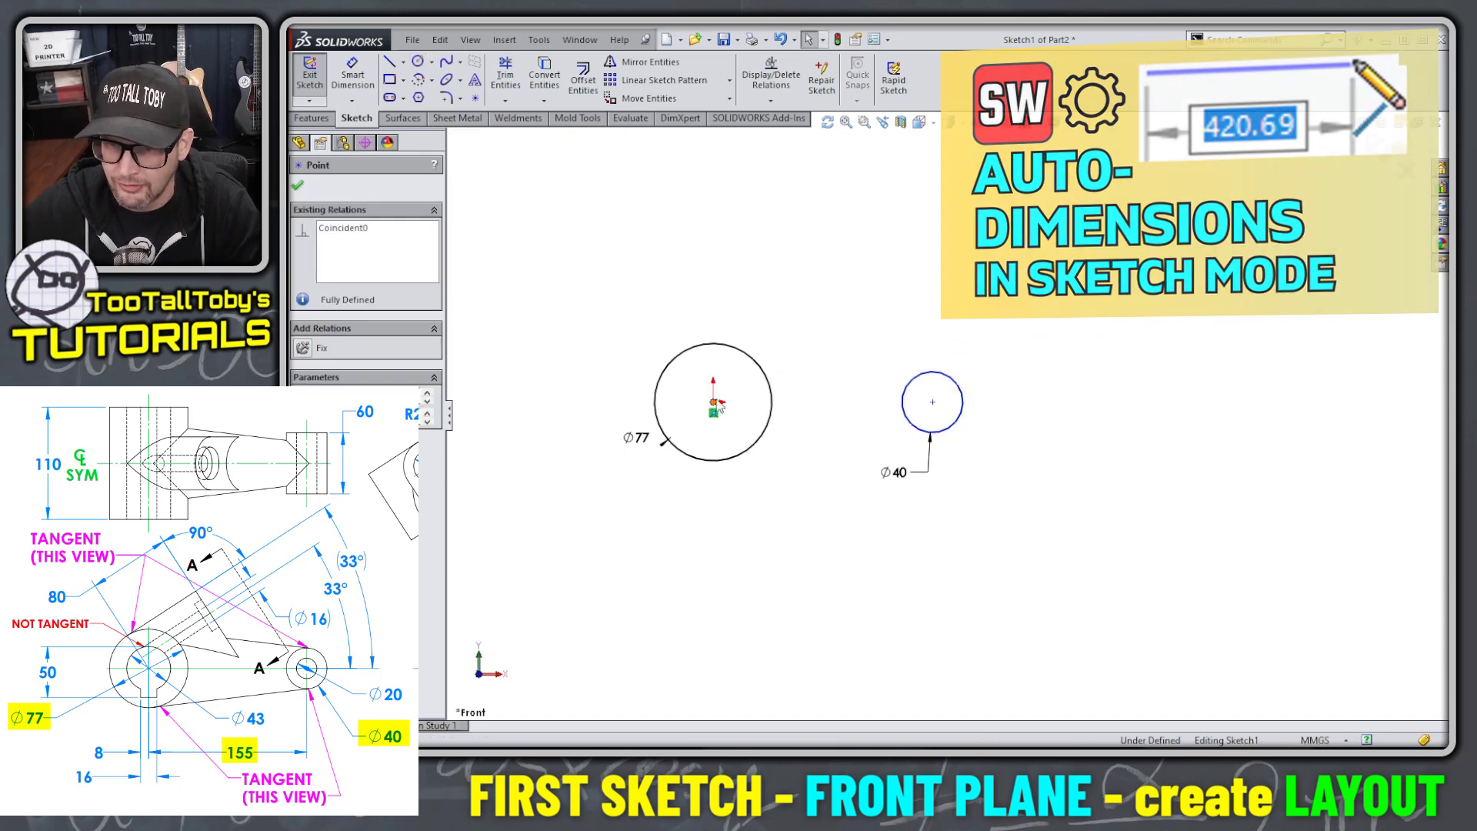
ctrl+click(933, 401)
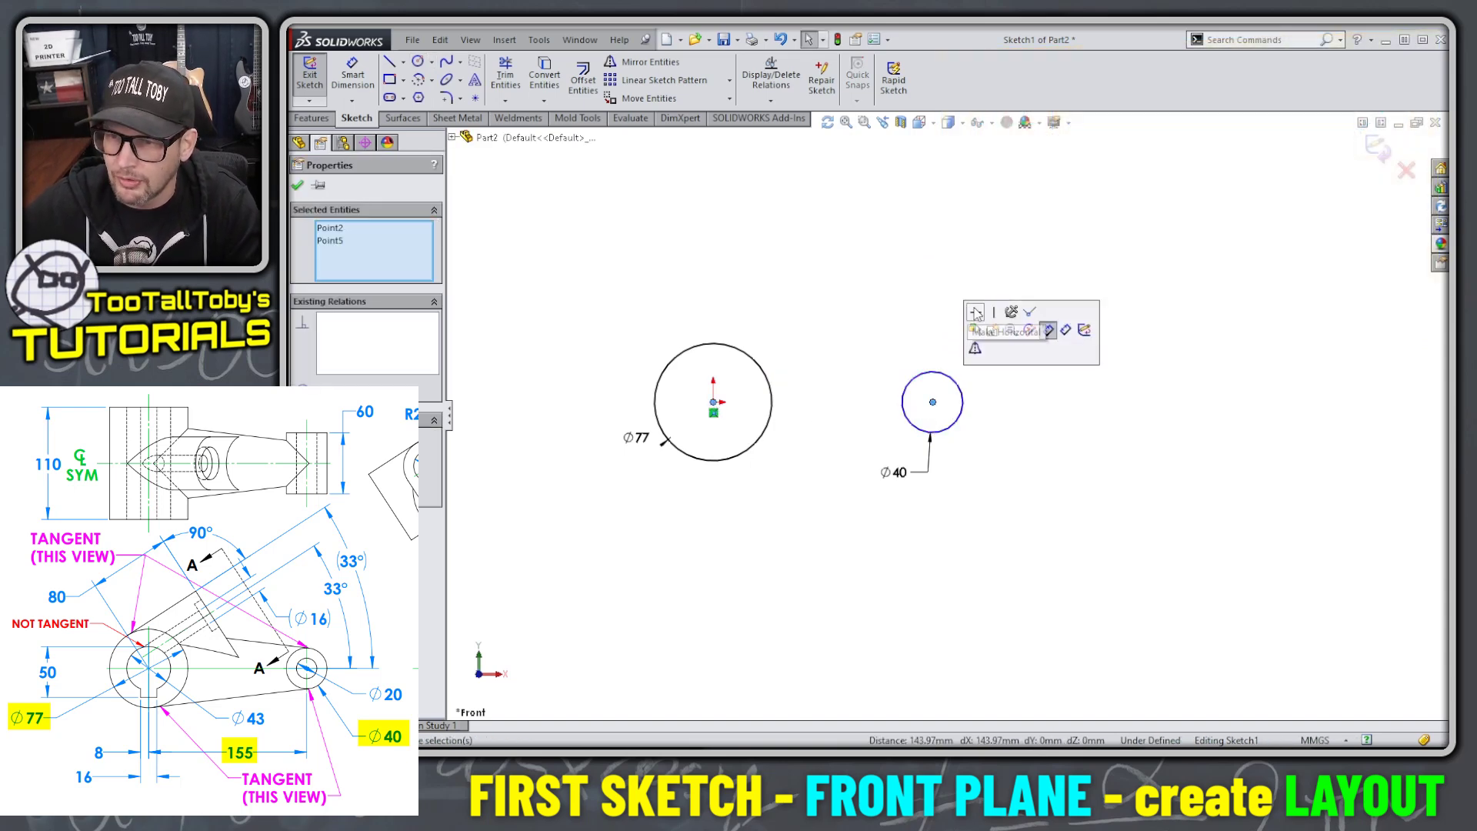
click(976, 310)
key(Escape)
key(s)
click(915, 313)
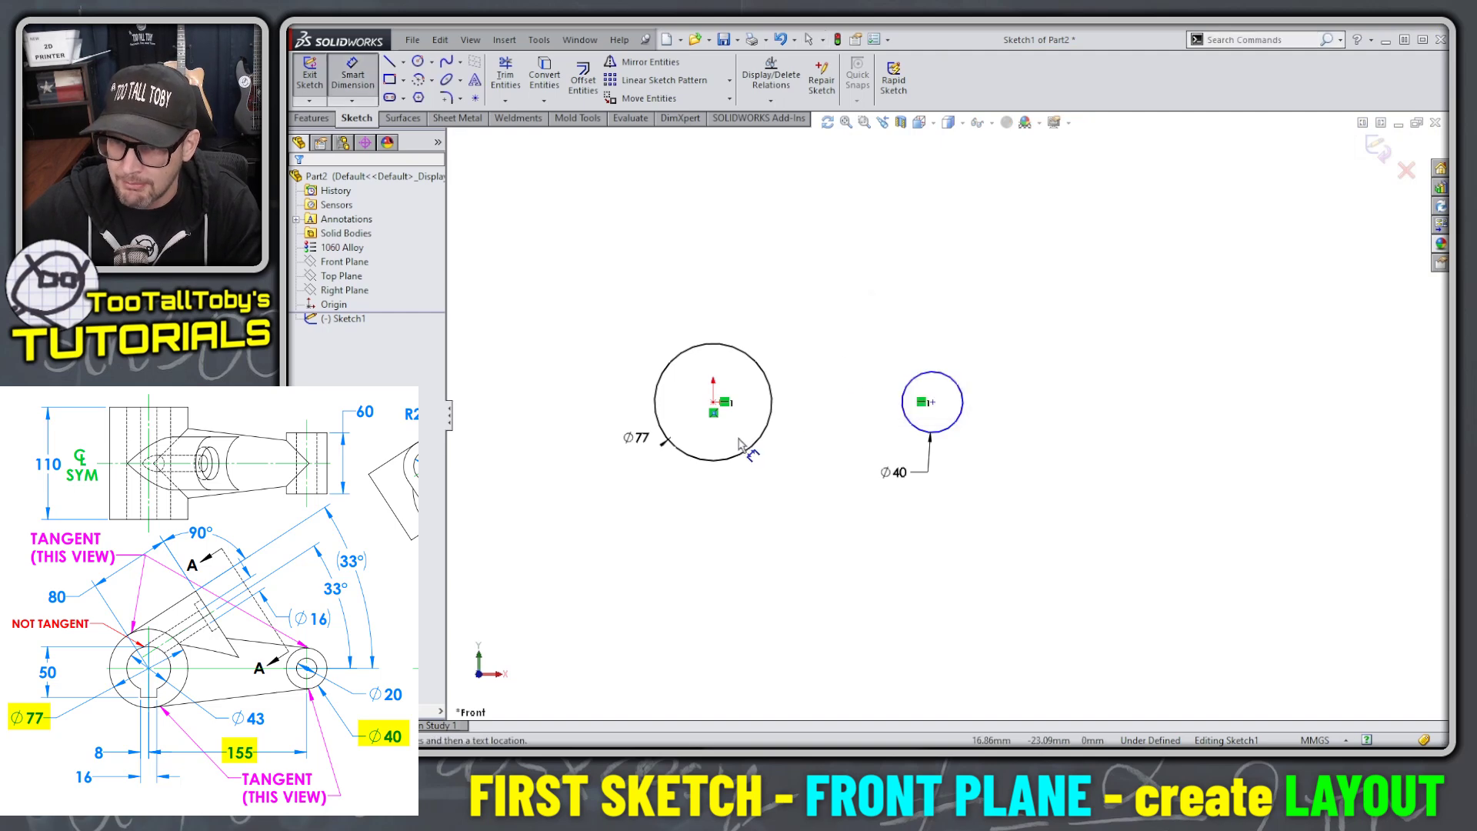
click(751, 460)
click(933, 403)
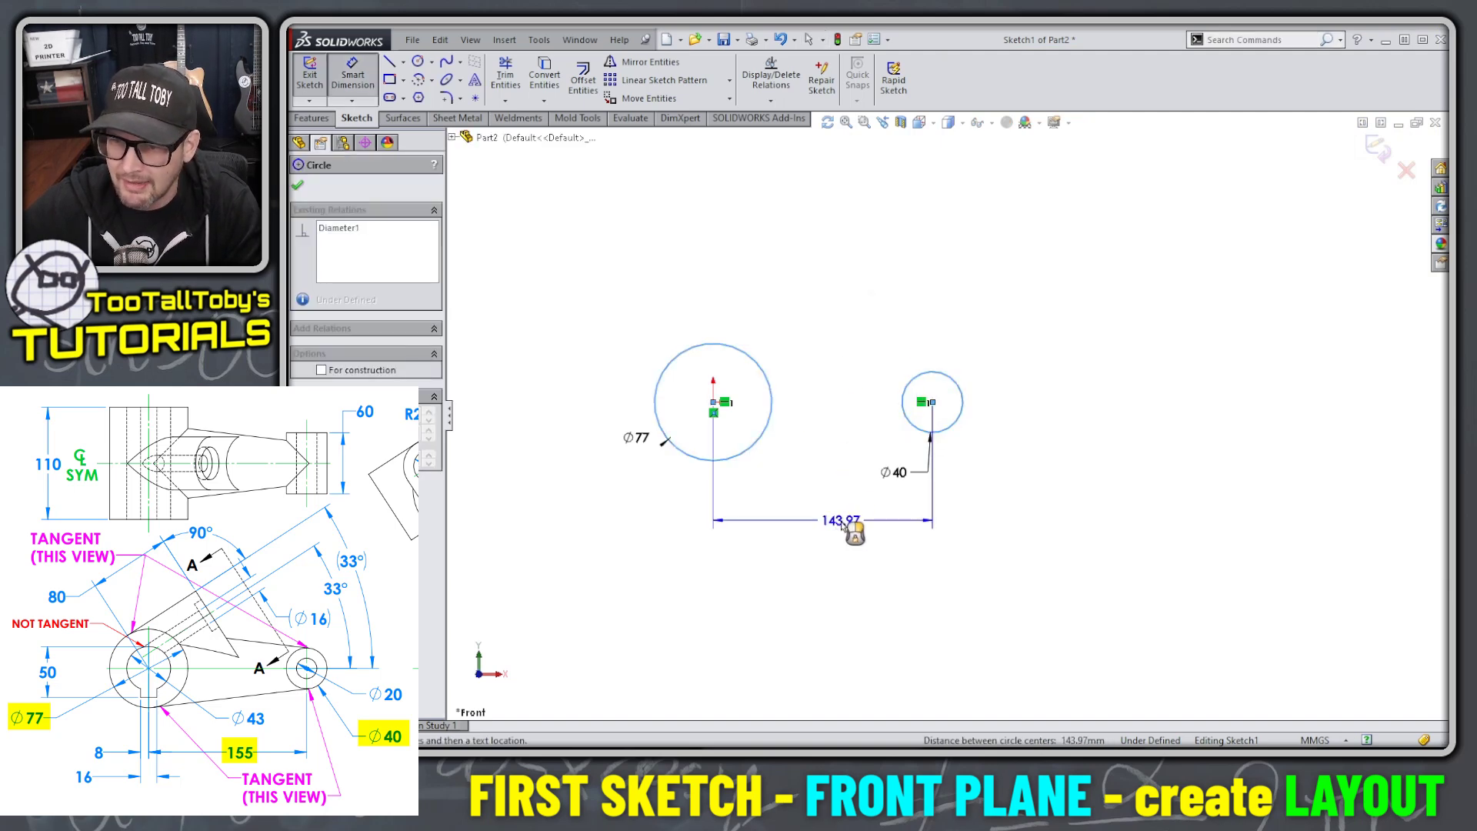
click(850, 530)
text(155)
key(Return)
Step: Draw a centerline leftward from the Ø77 circle's centre
key(s)
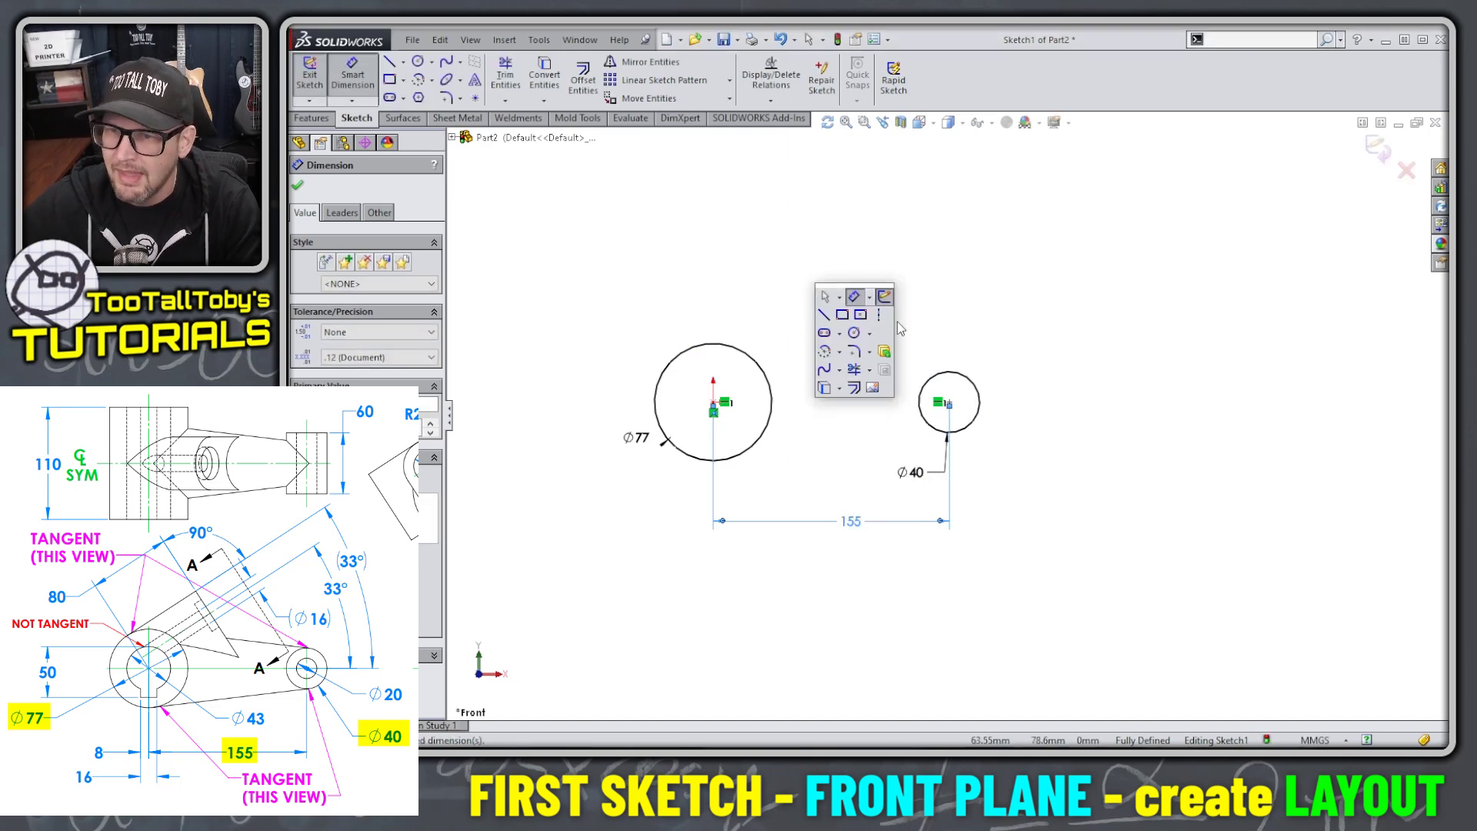
click(879, 314)
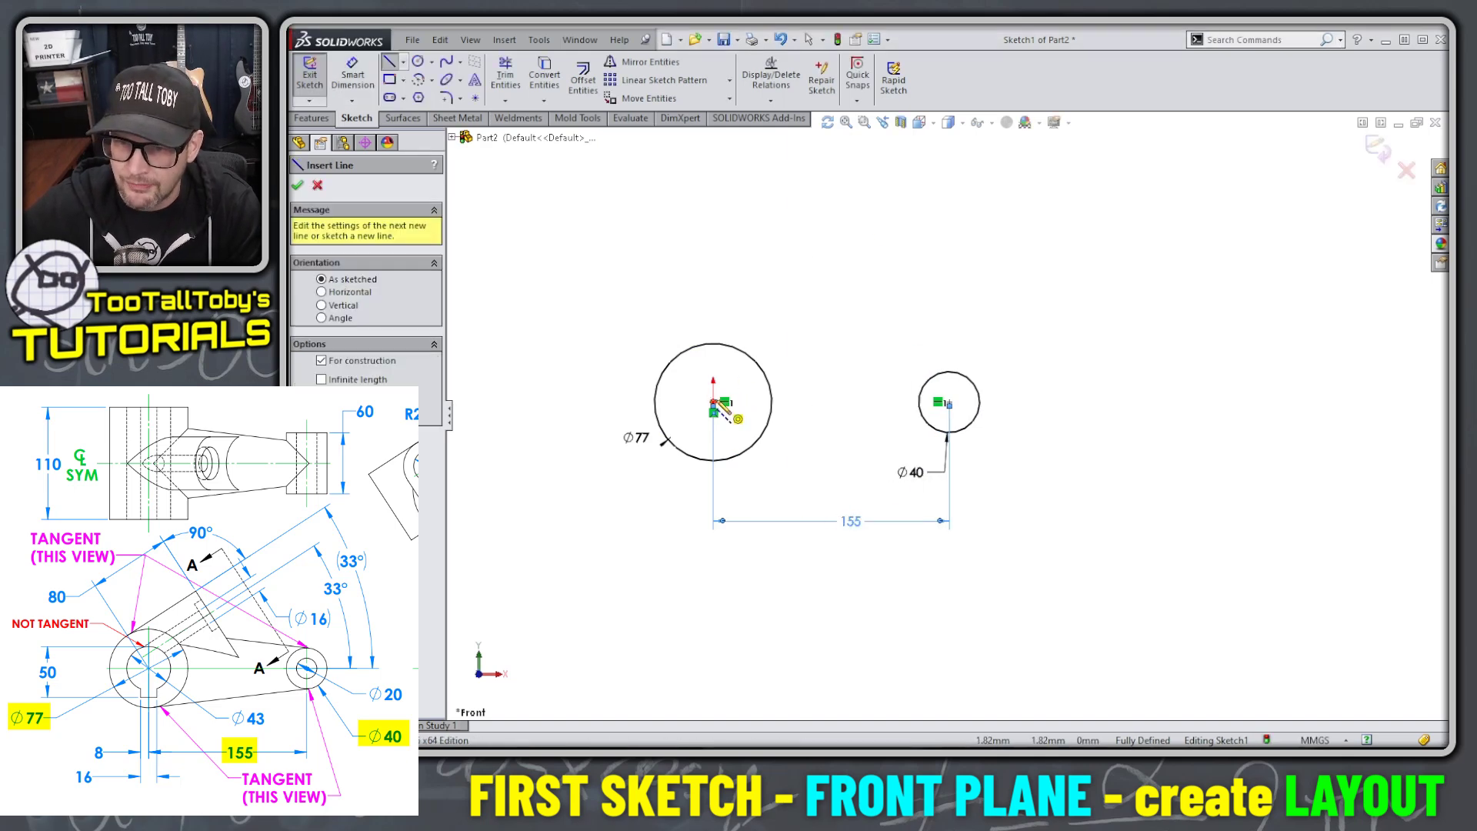
click(713, 401)
click(614, 402)
key(Escape)
Step: Draw a line across the tops of both circles, tangent to each
scroll(765, 402, down, 2)
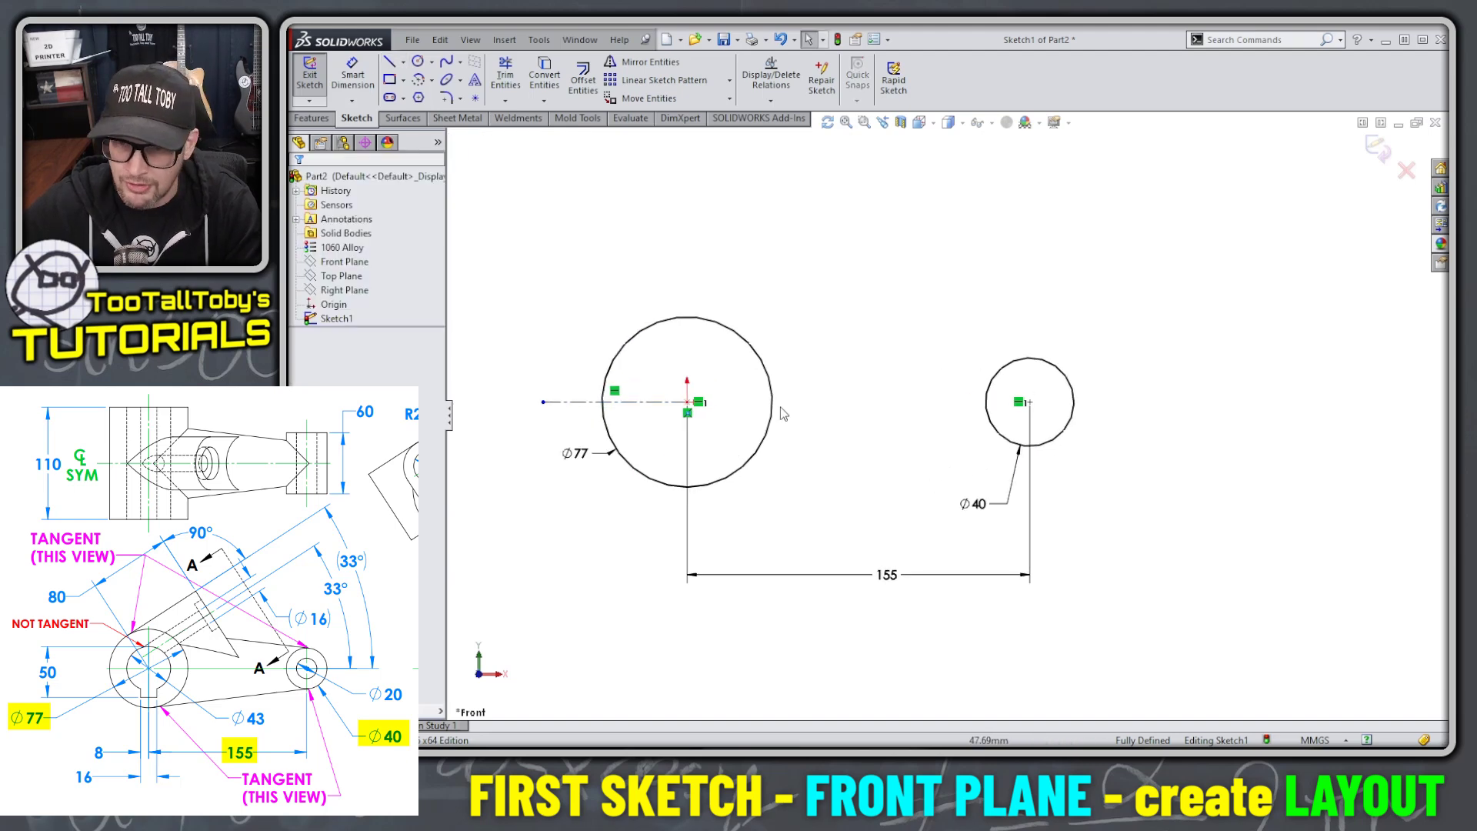
key(s)
click(832, 347)
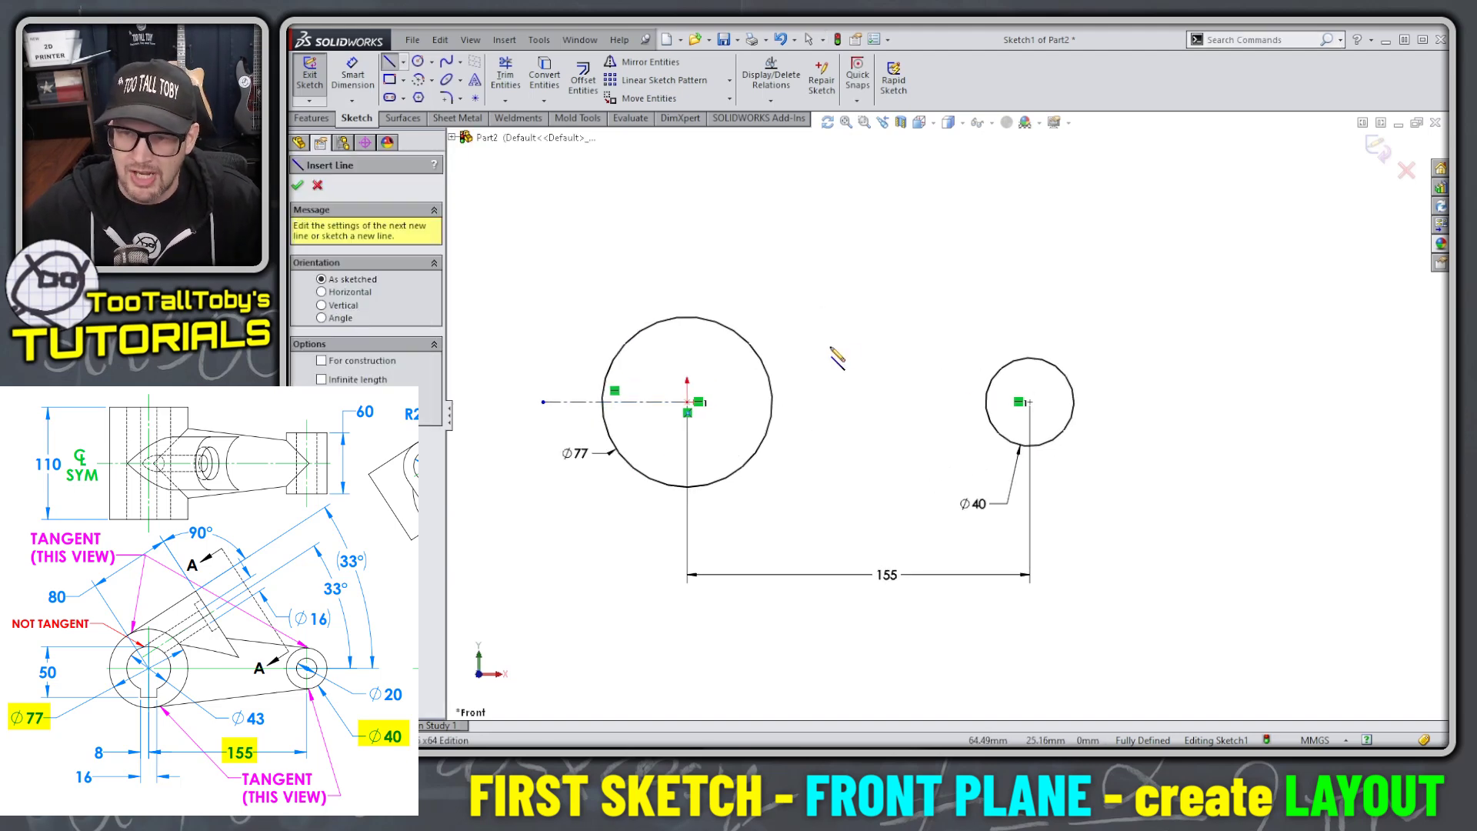
click(716, 324)
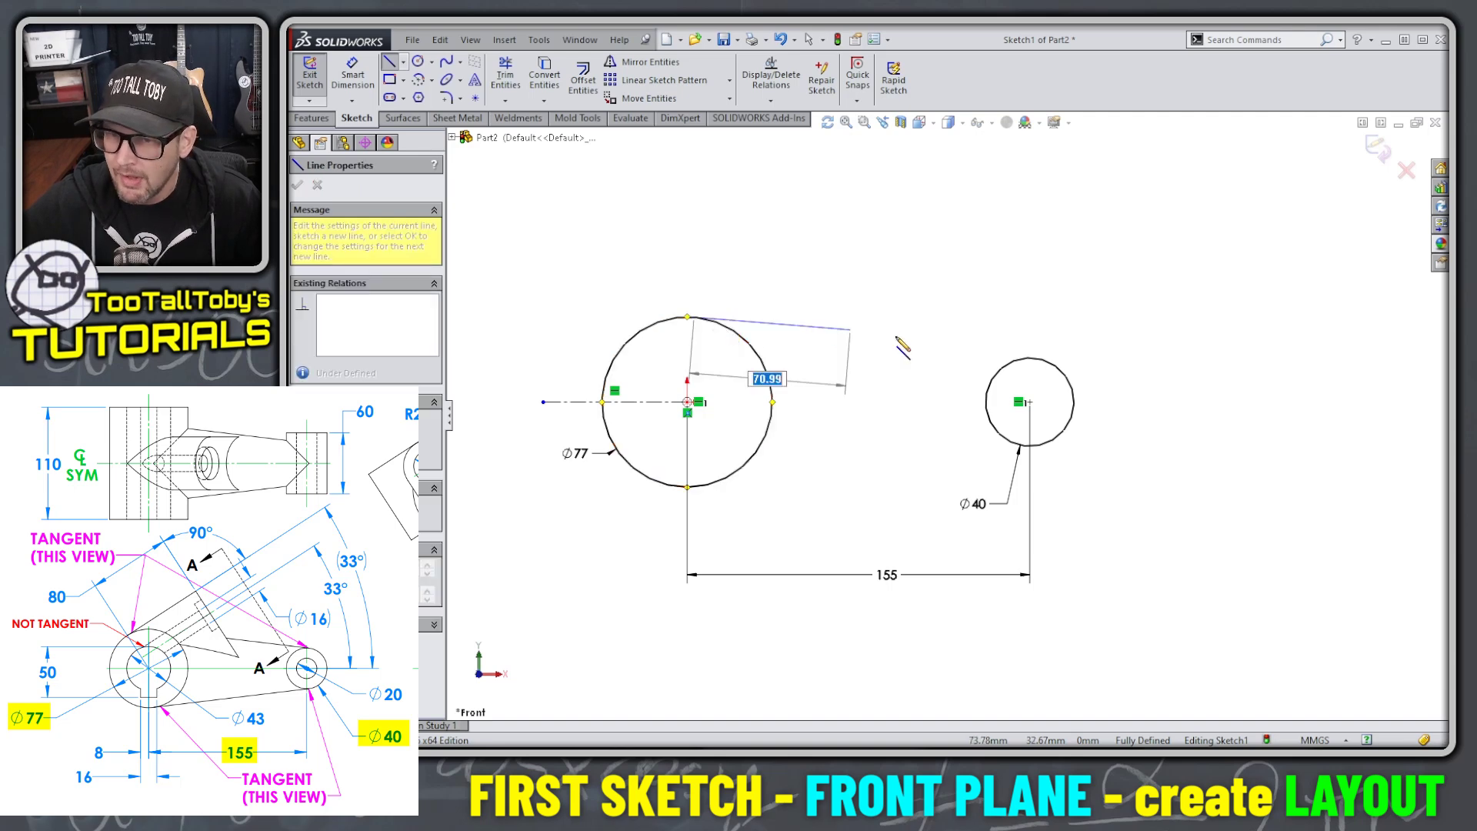
click(1035, 358)
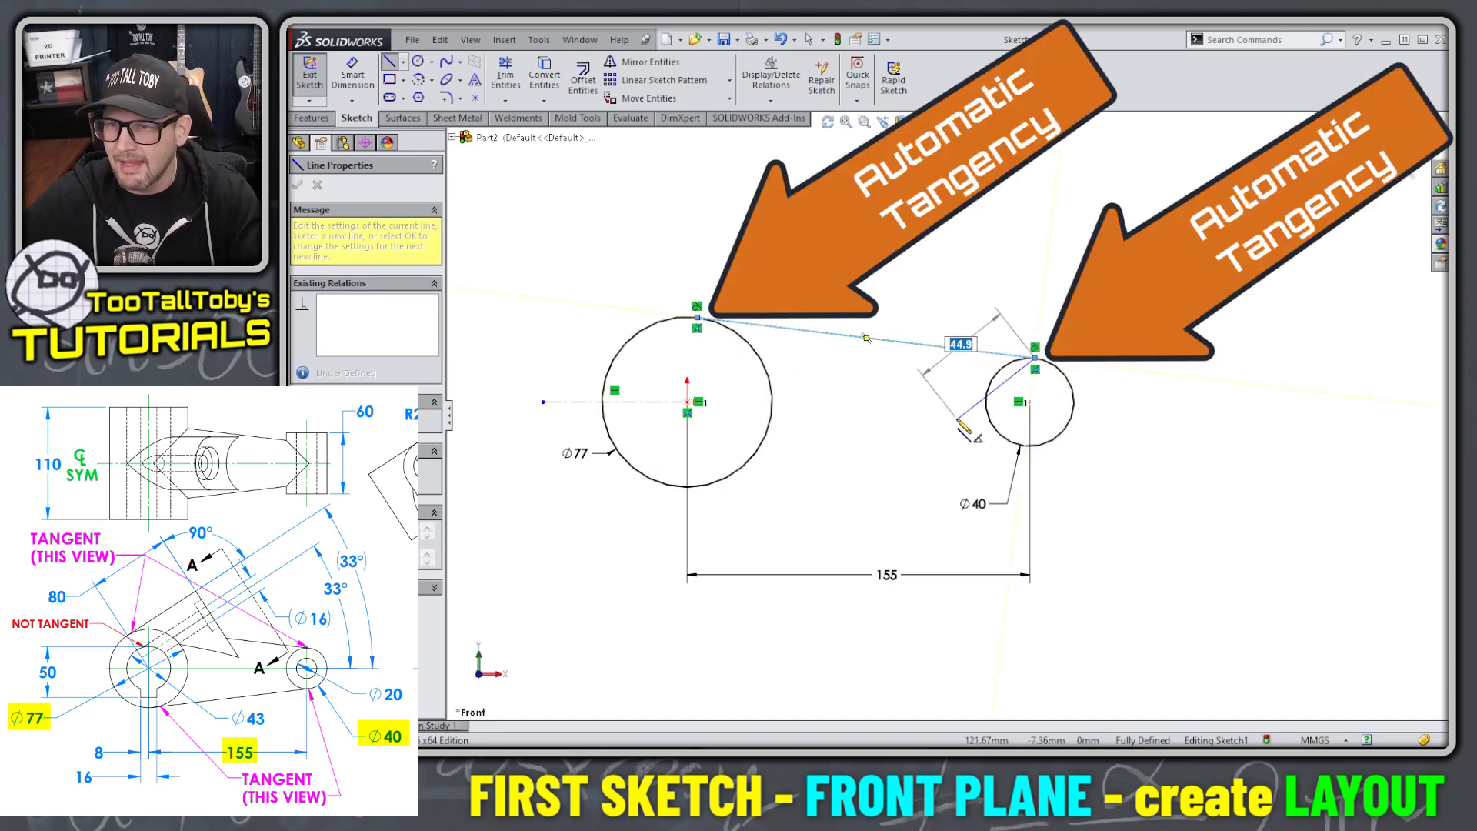
key(Escape)
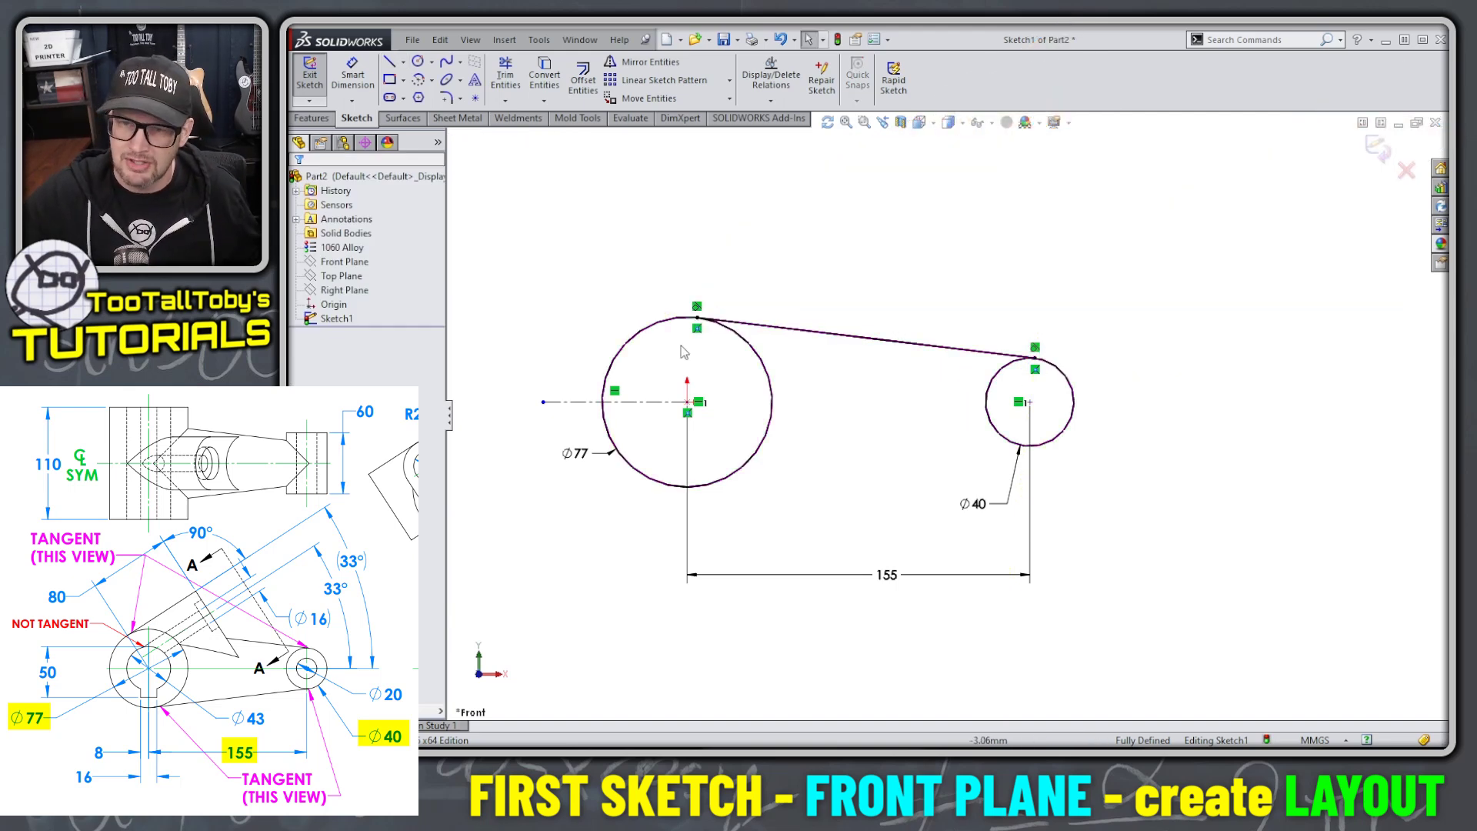
click(697, 327)
key(Delete)
drag(699, 320, 711, 356)
click(730, 261)
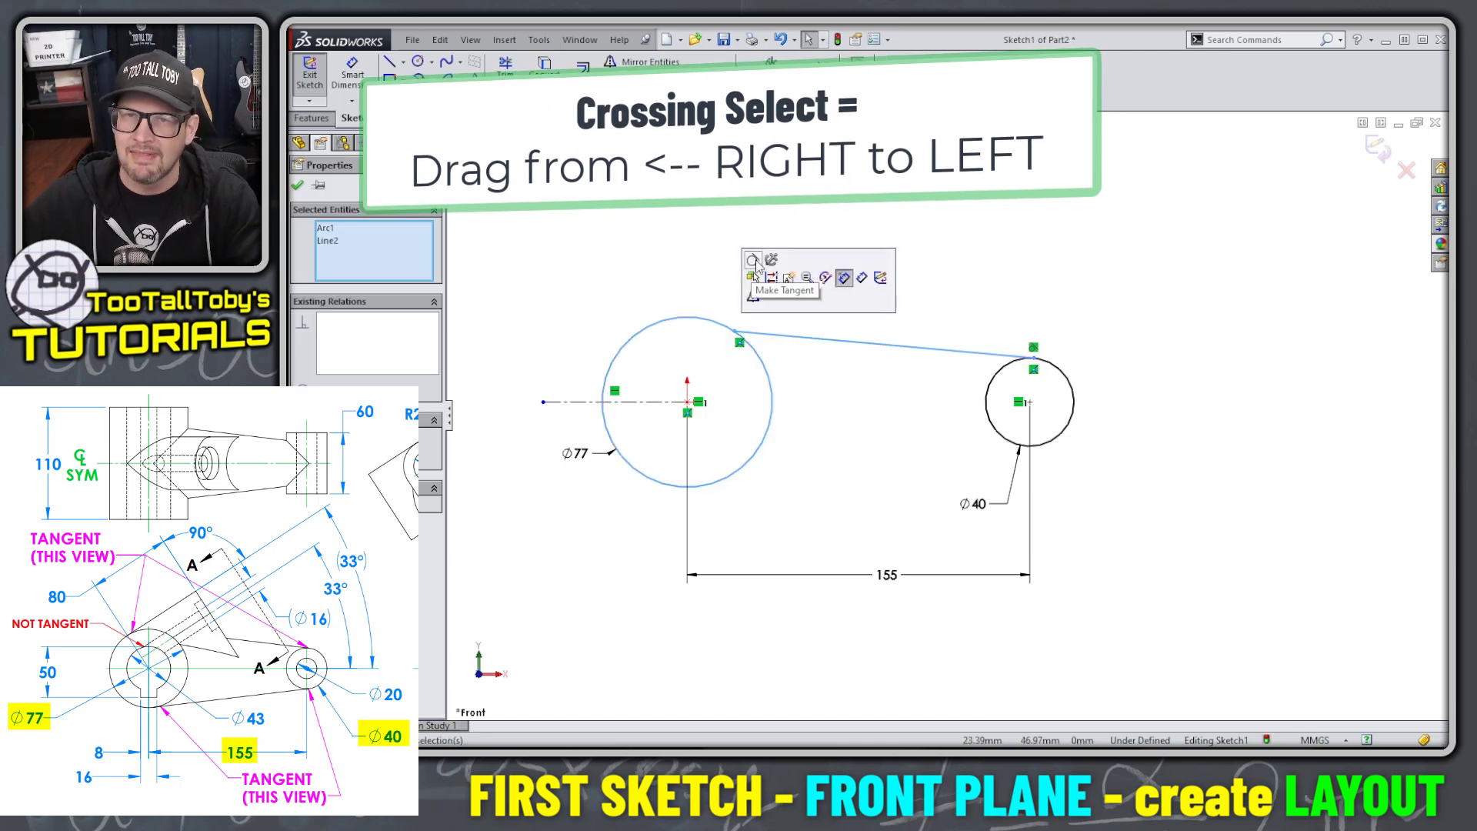
click(755, 262)
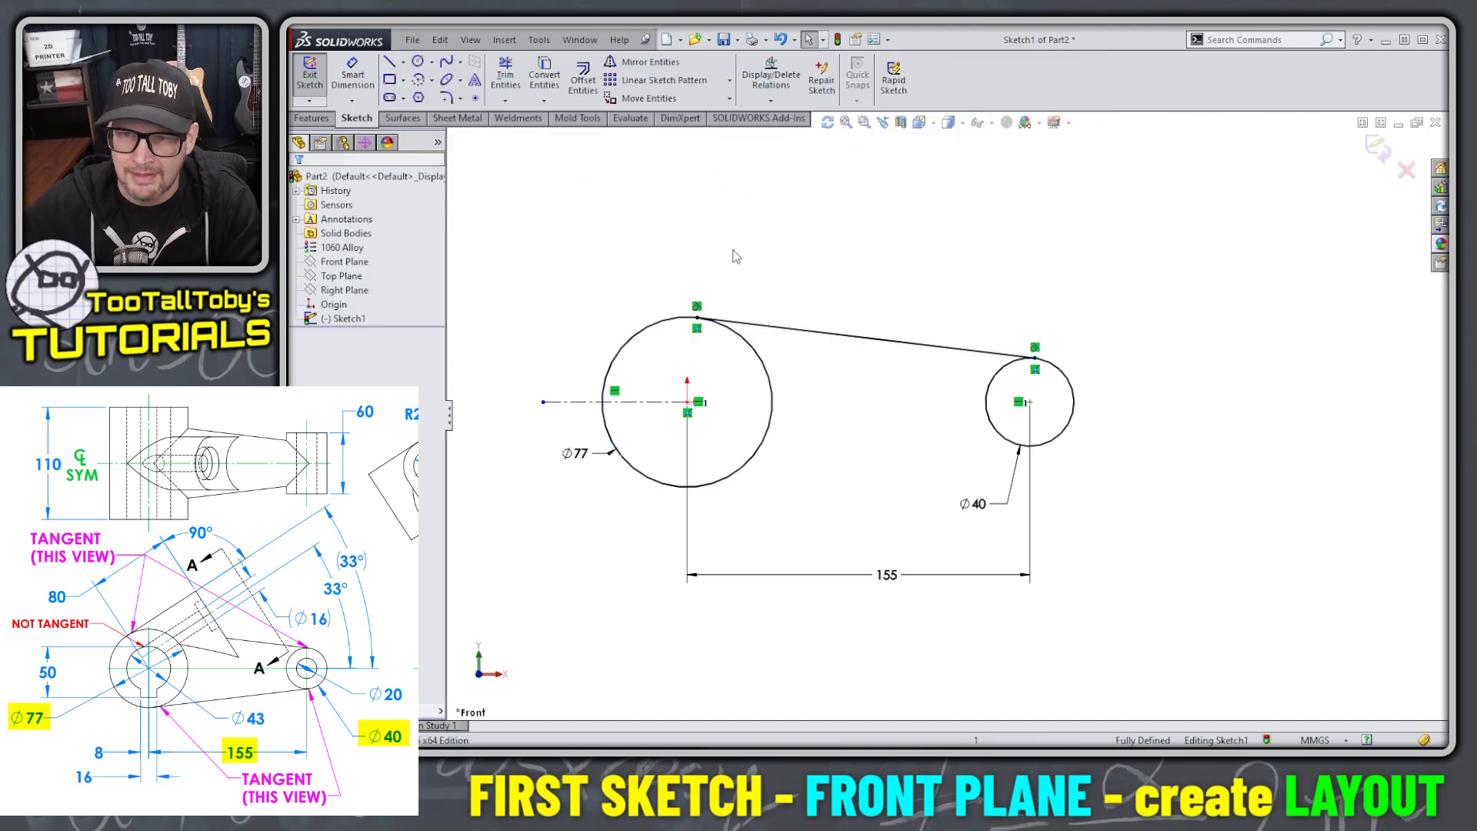
Step: Draw lines from the top tangent point down to the Ø77 centre and across to the Ø40 centre
key(s)
click(744, 278)
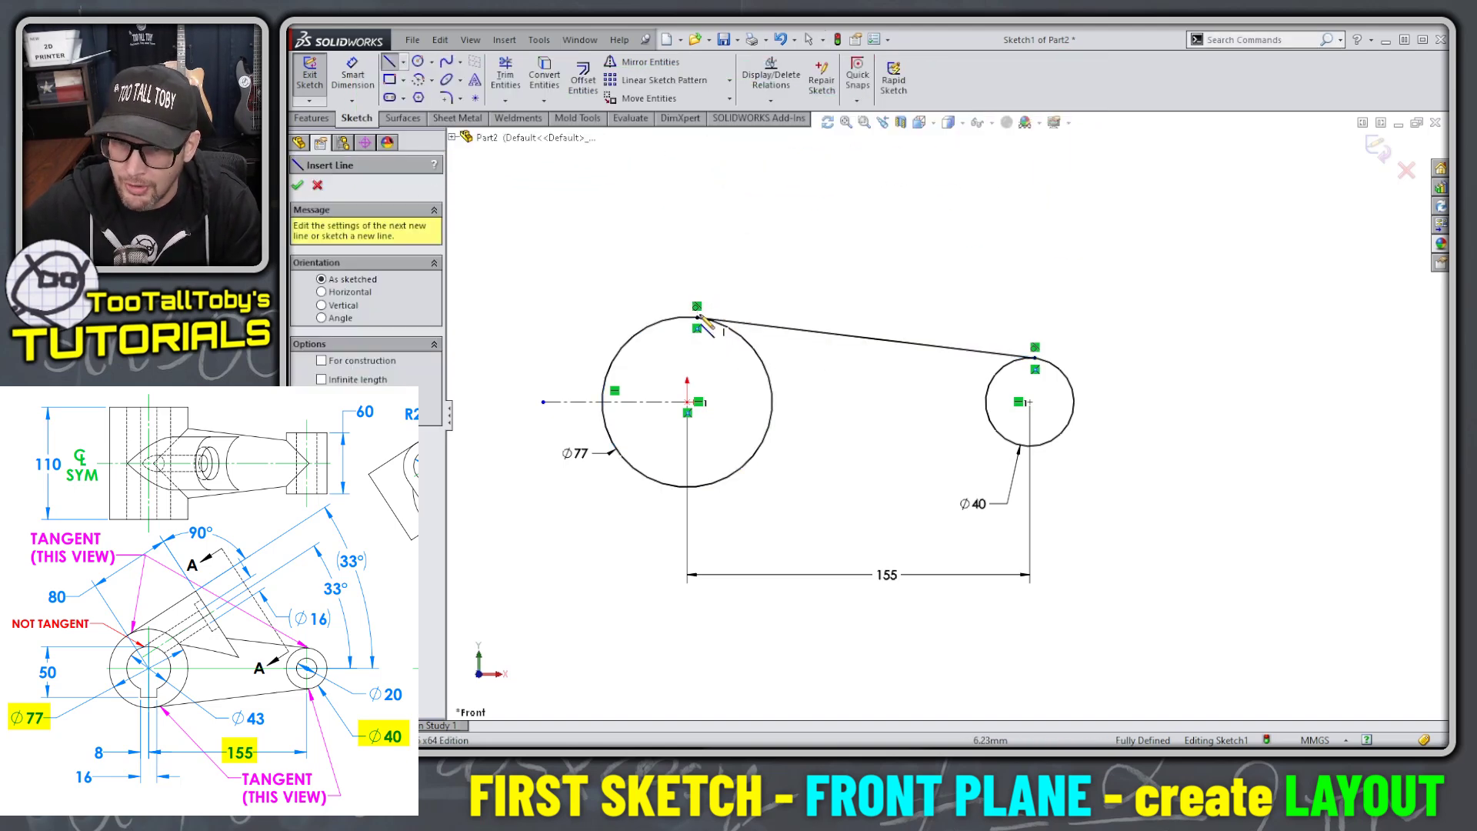
click(697, 317)
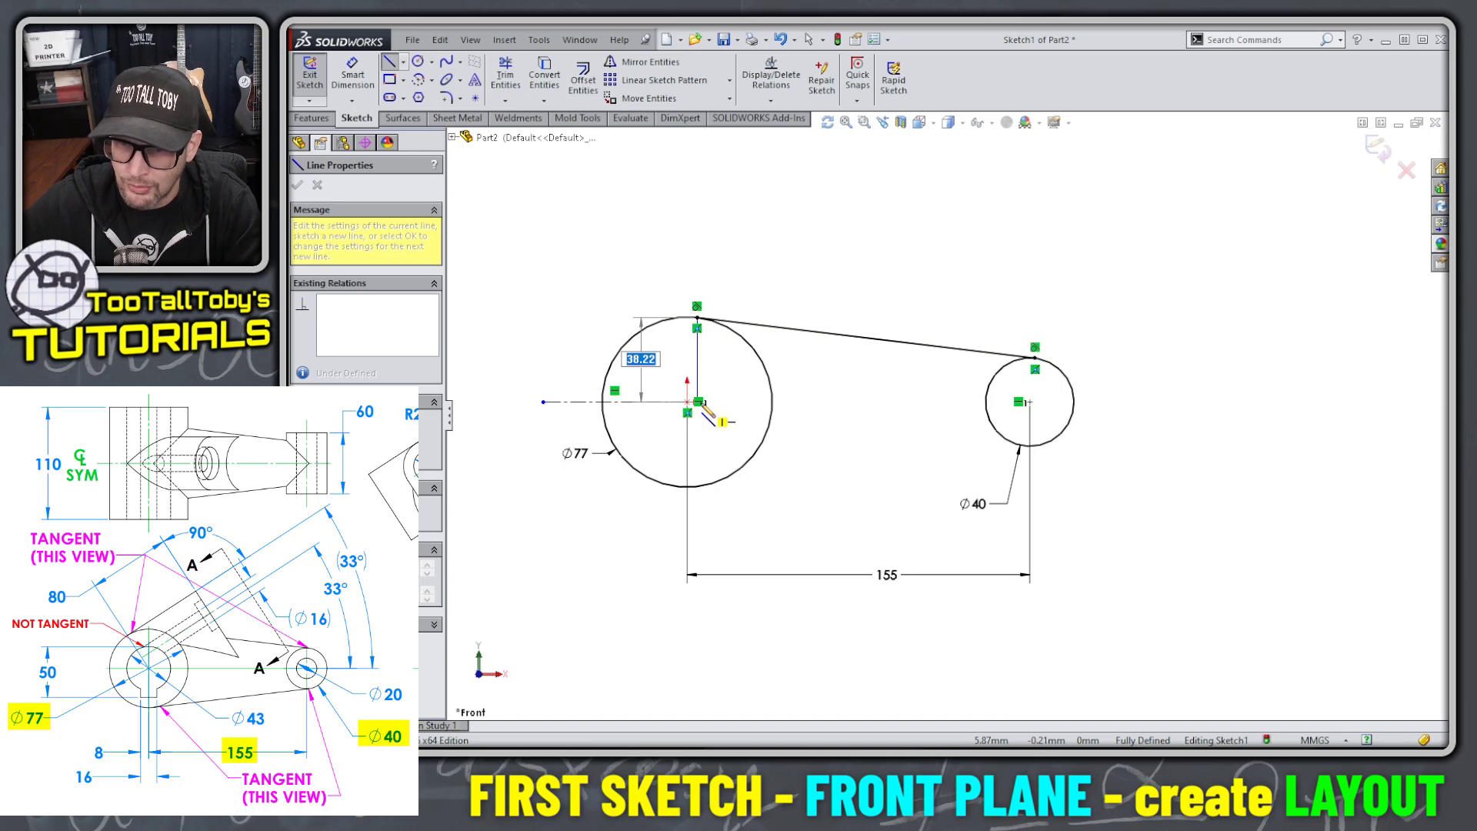
click(698, 403)
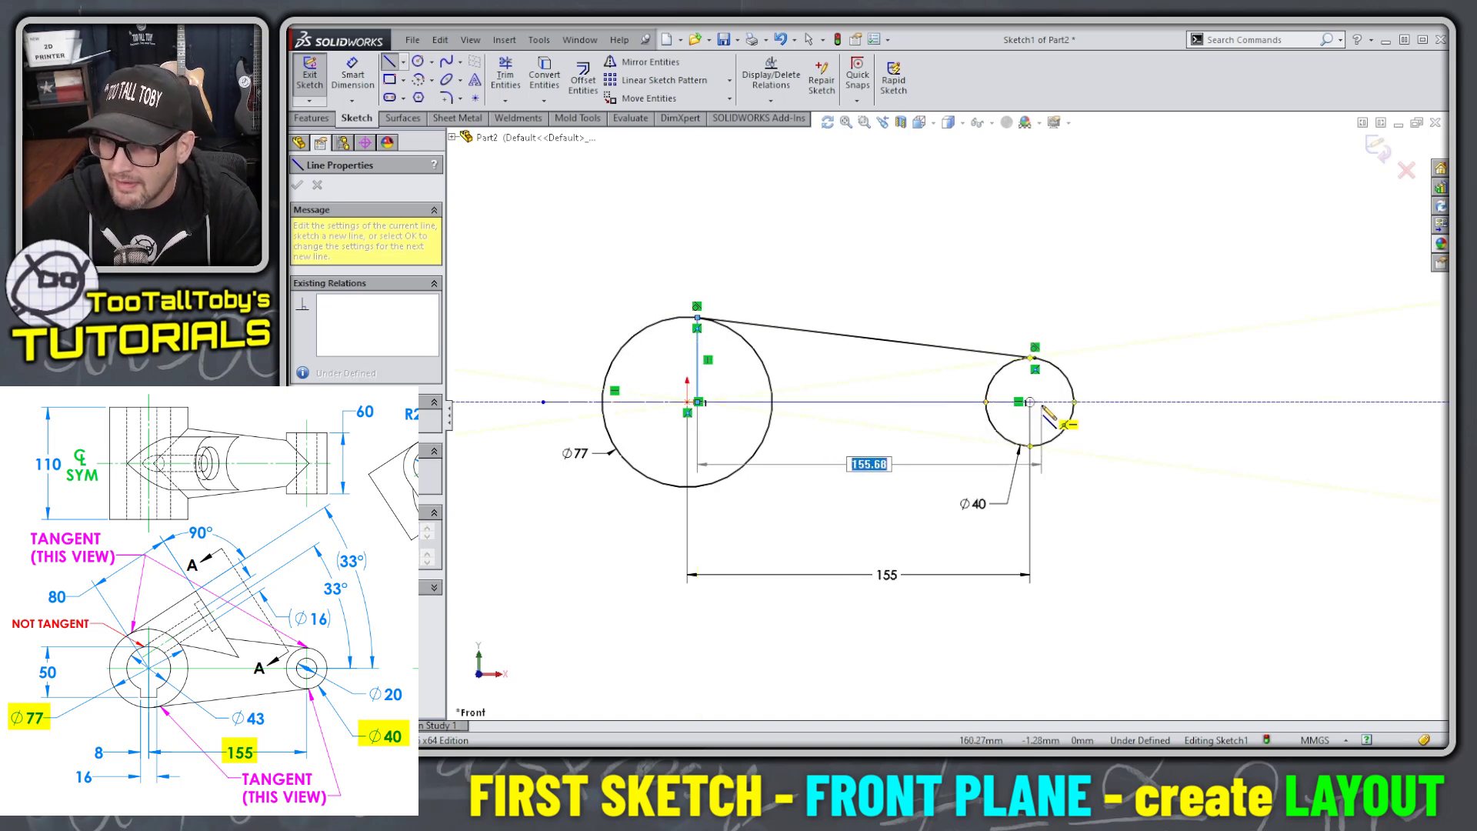
click(1030, 402)
key(Escape)
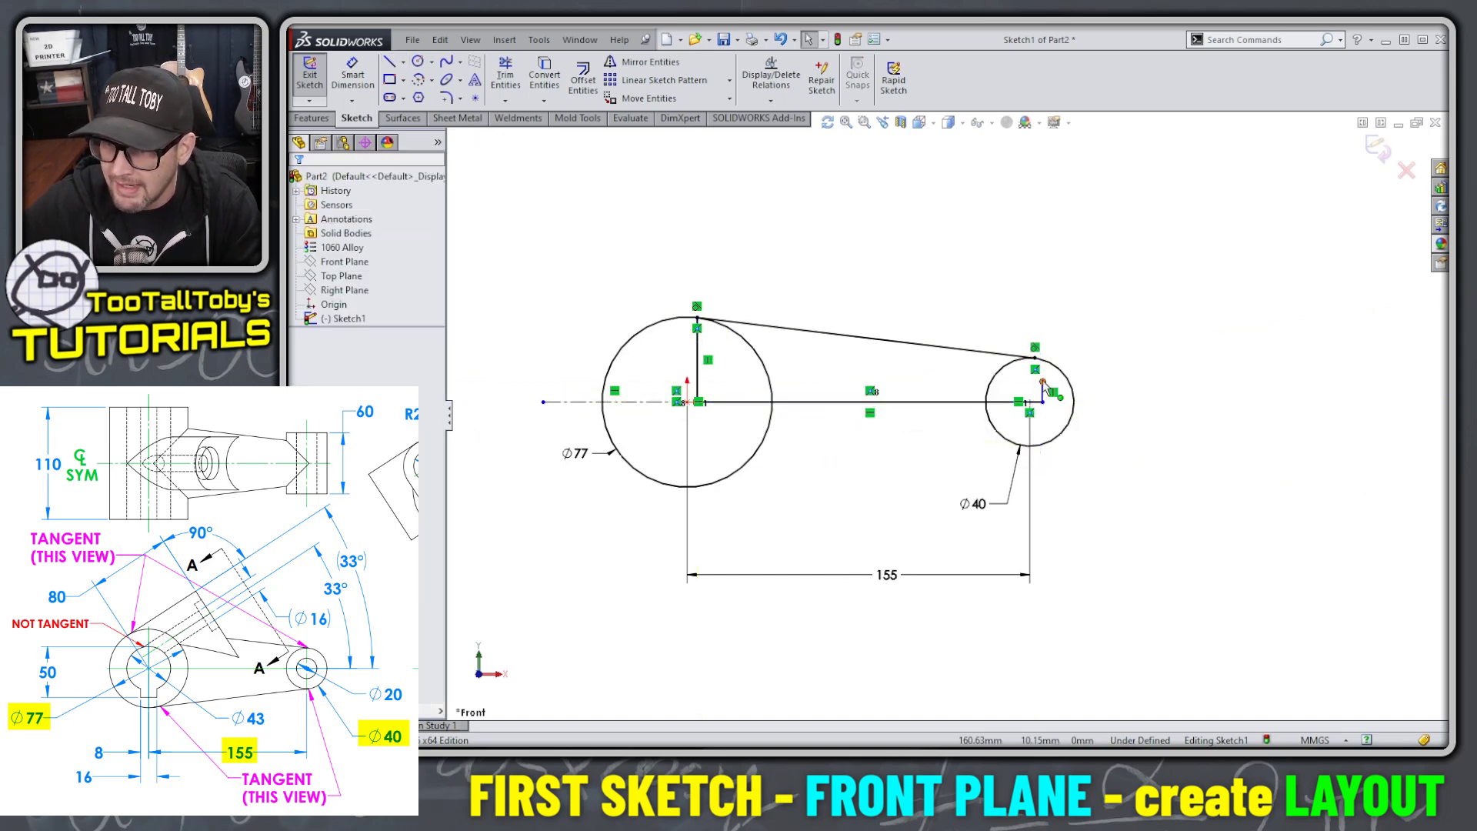
Step: Check the tangent points and line endpoints on both circles
click(1033, 359)
click(891, 246)
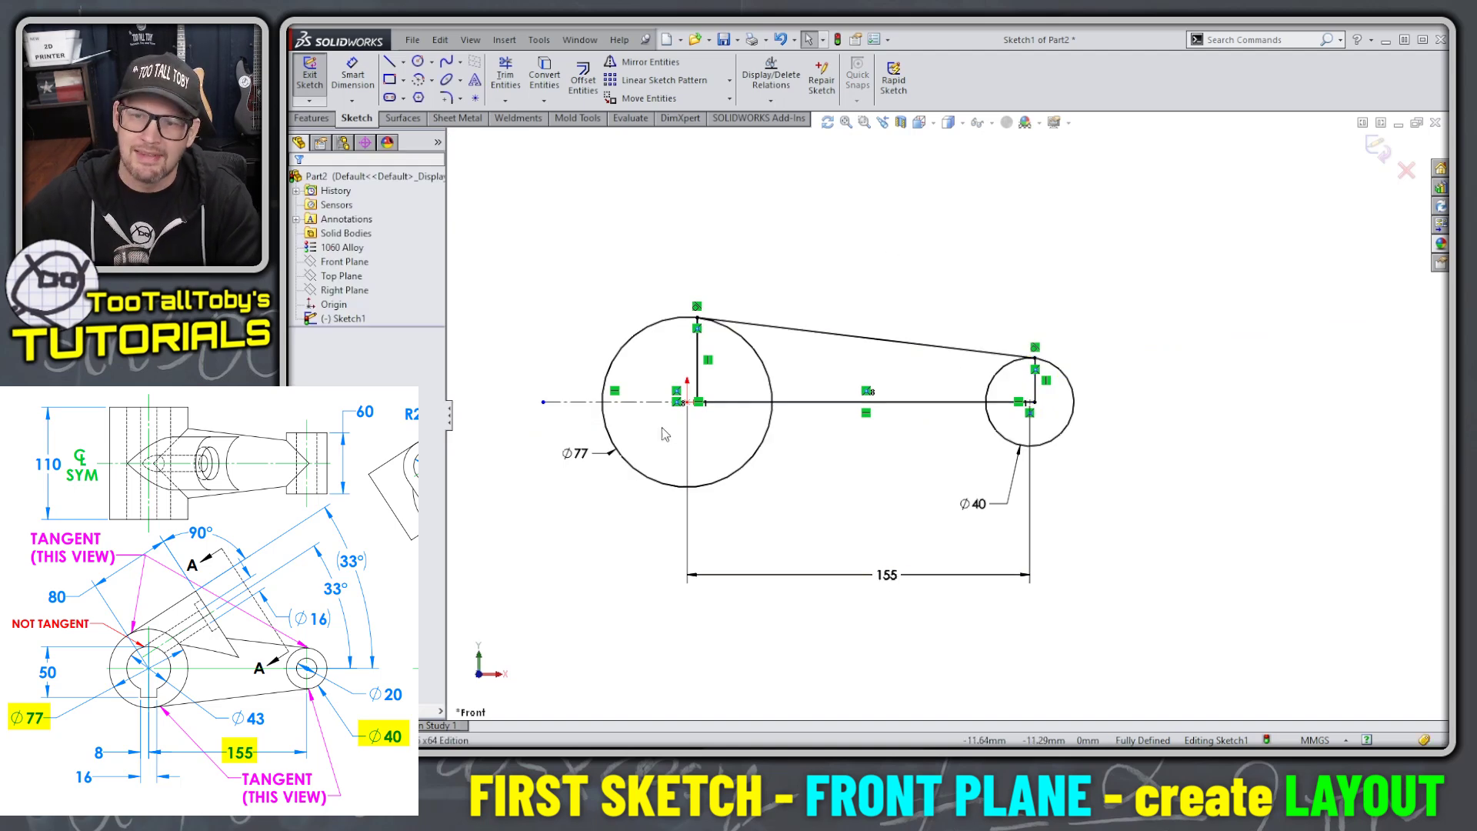
scroll(712, 416, down, 5)
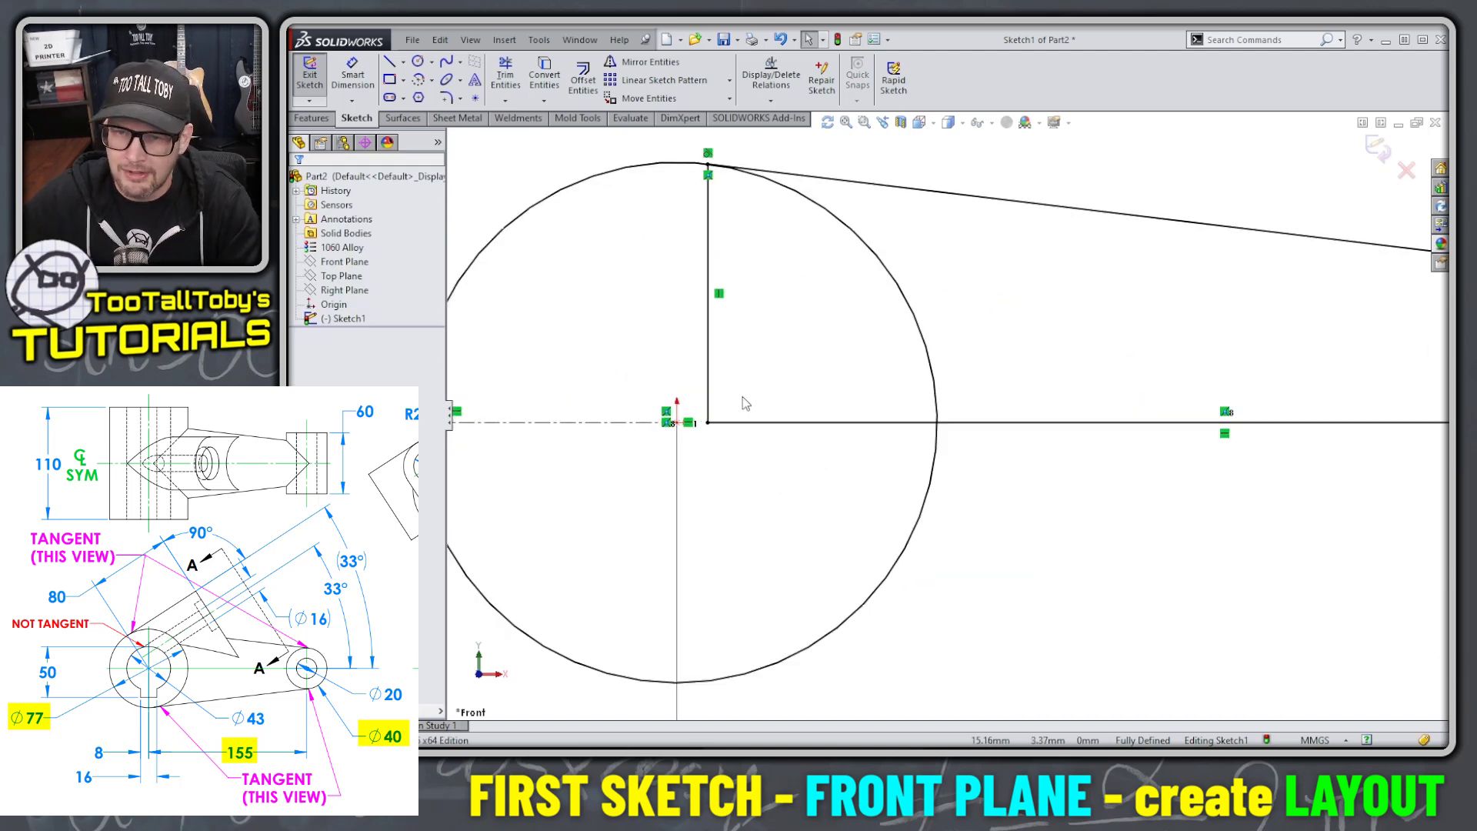
click(711, 429)
scroll(714, 430, up, 2)
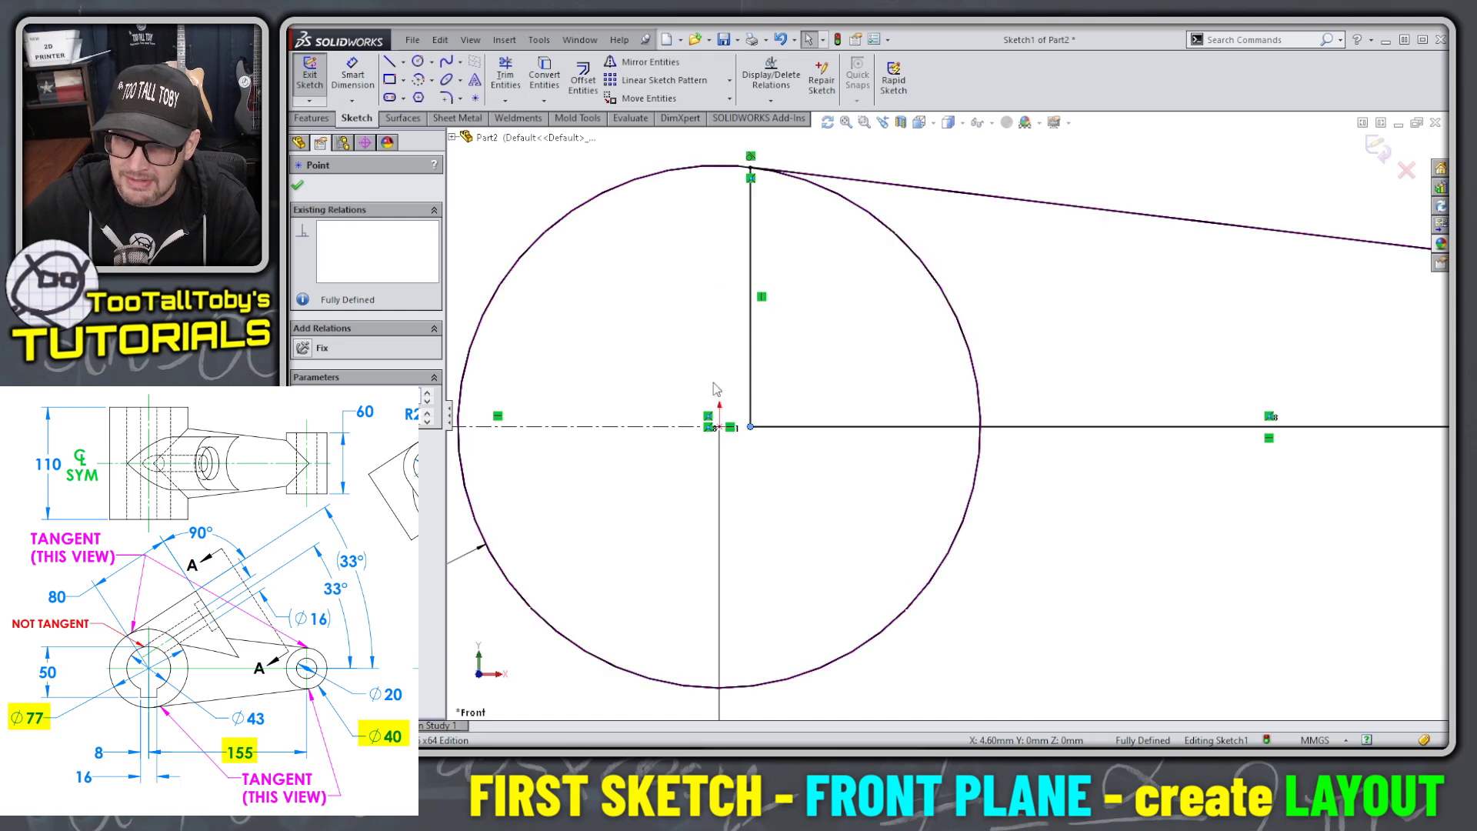
scroll(1138, 363, up, 2)
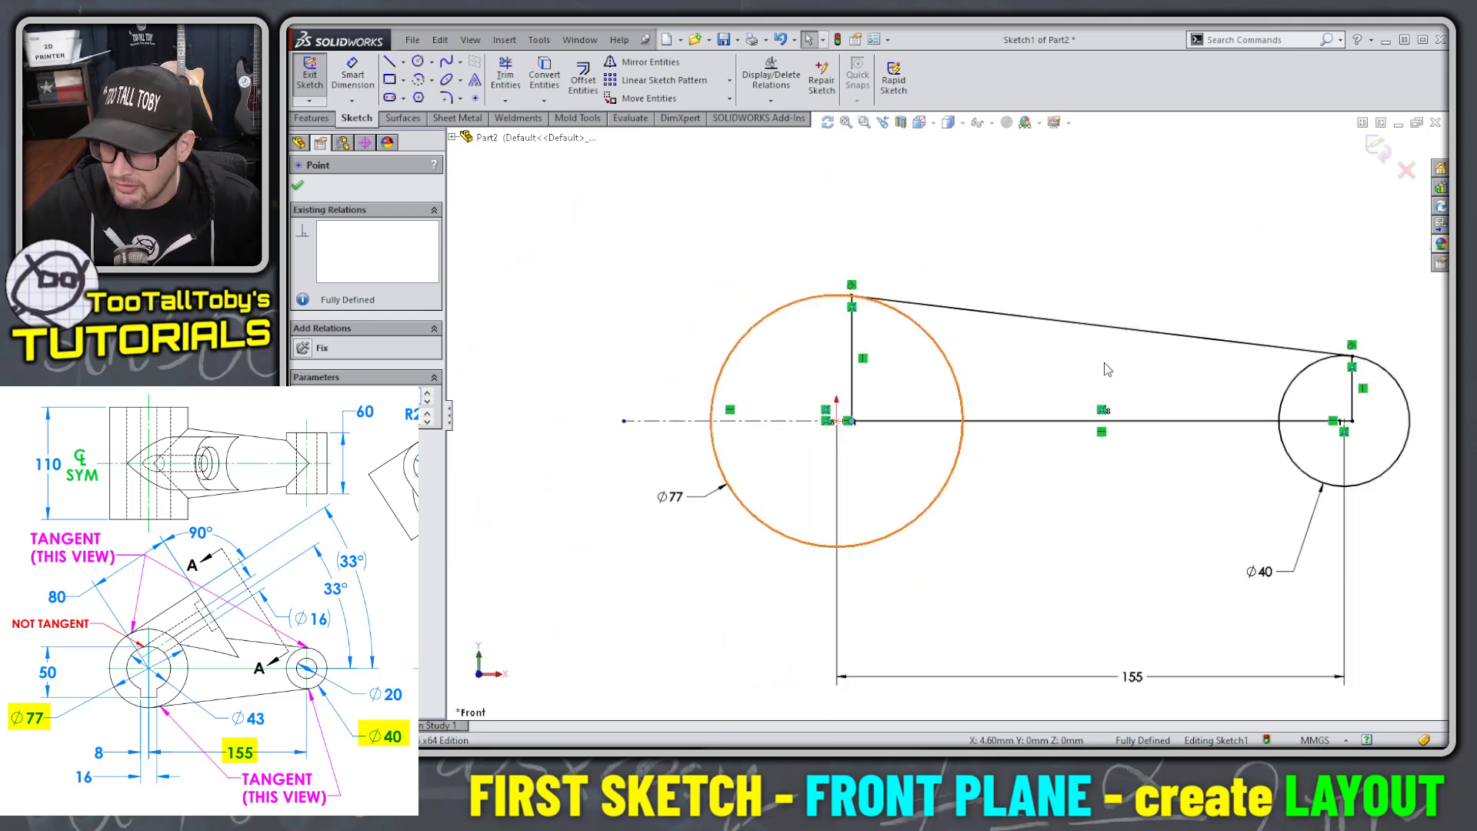
scroll(1142, 439, down, 4)
click(1039, 428)
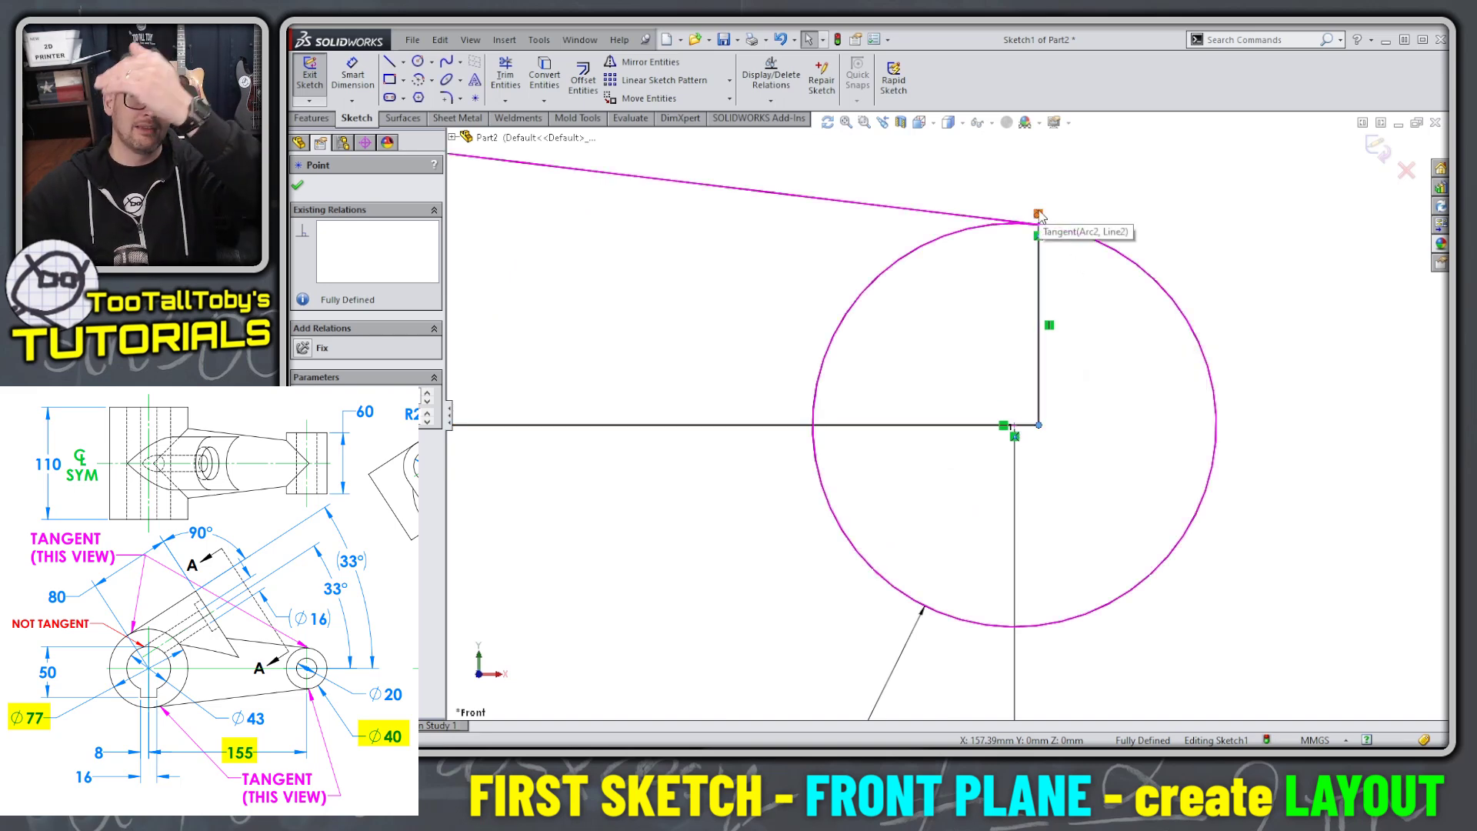
scroll(804, 515, up, 5)
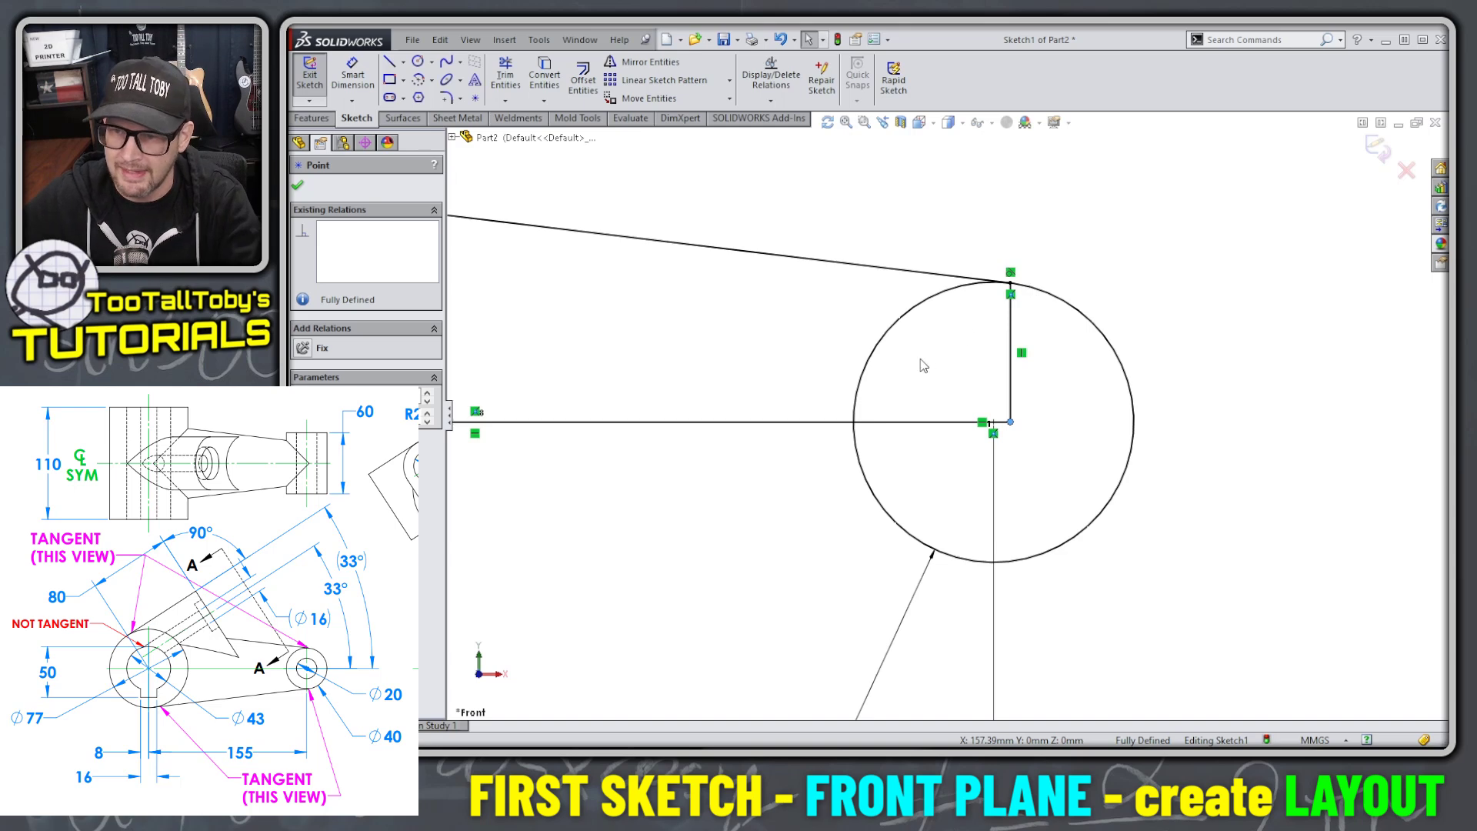
scroll(804, 515, up, 2)
click(732, 301)
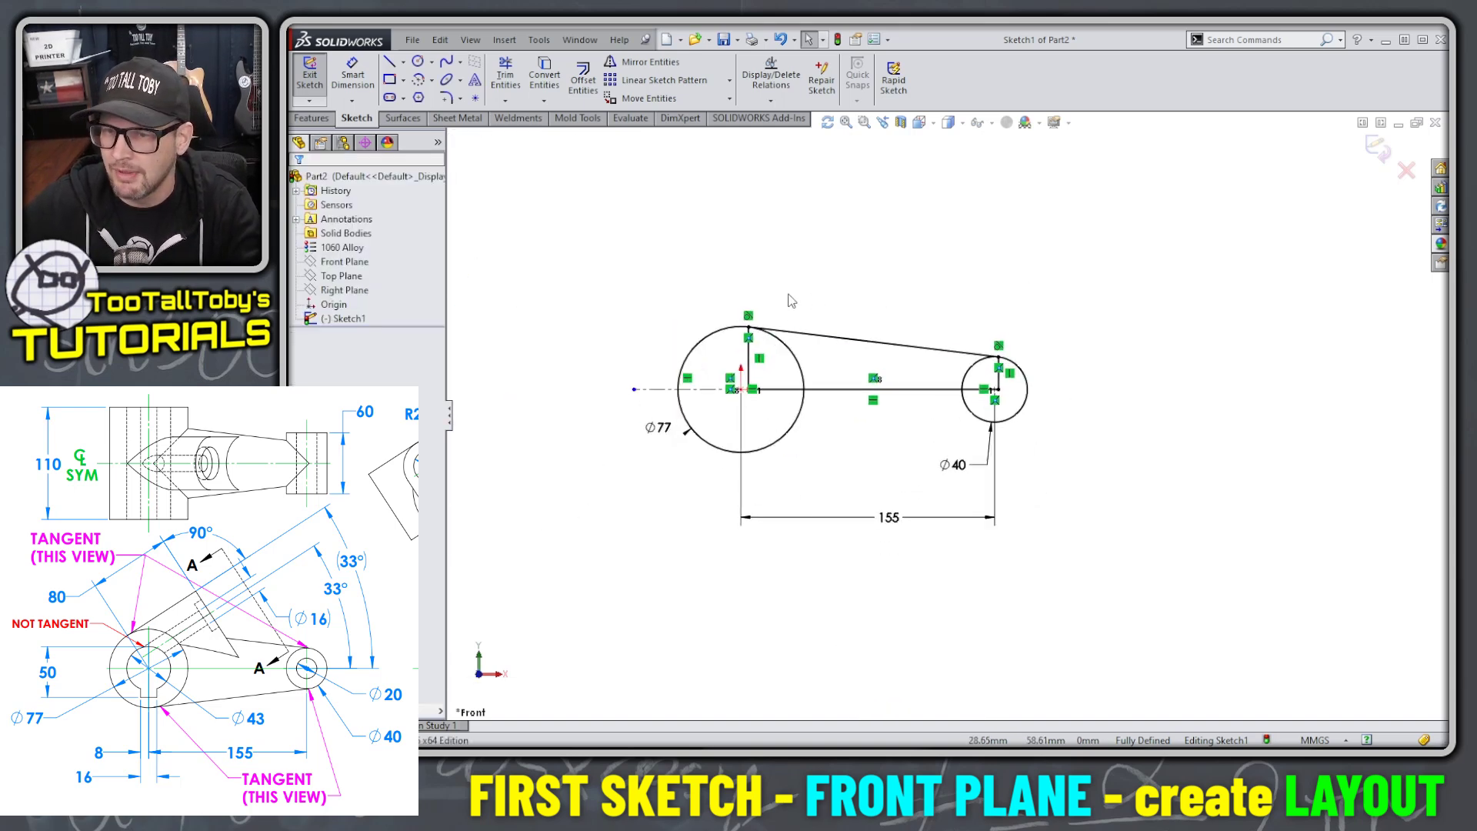
scroll(773, 287, down, 2)
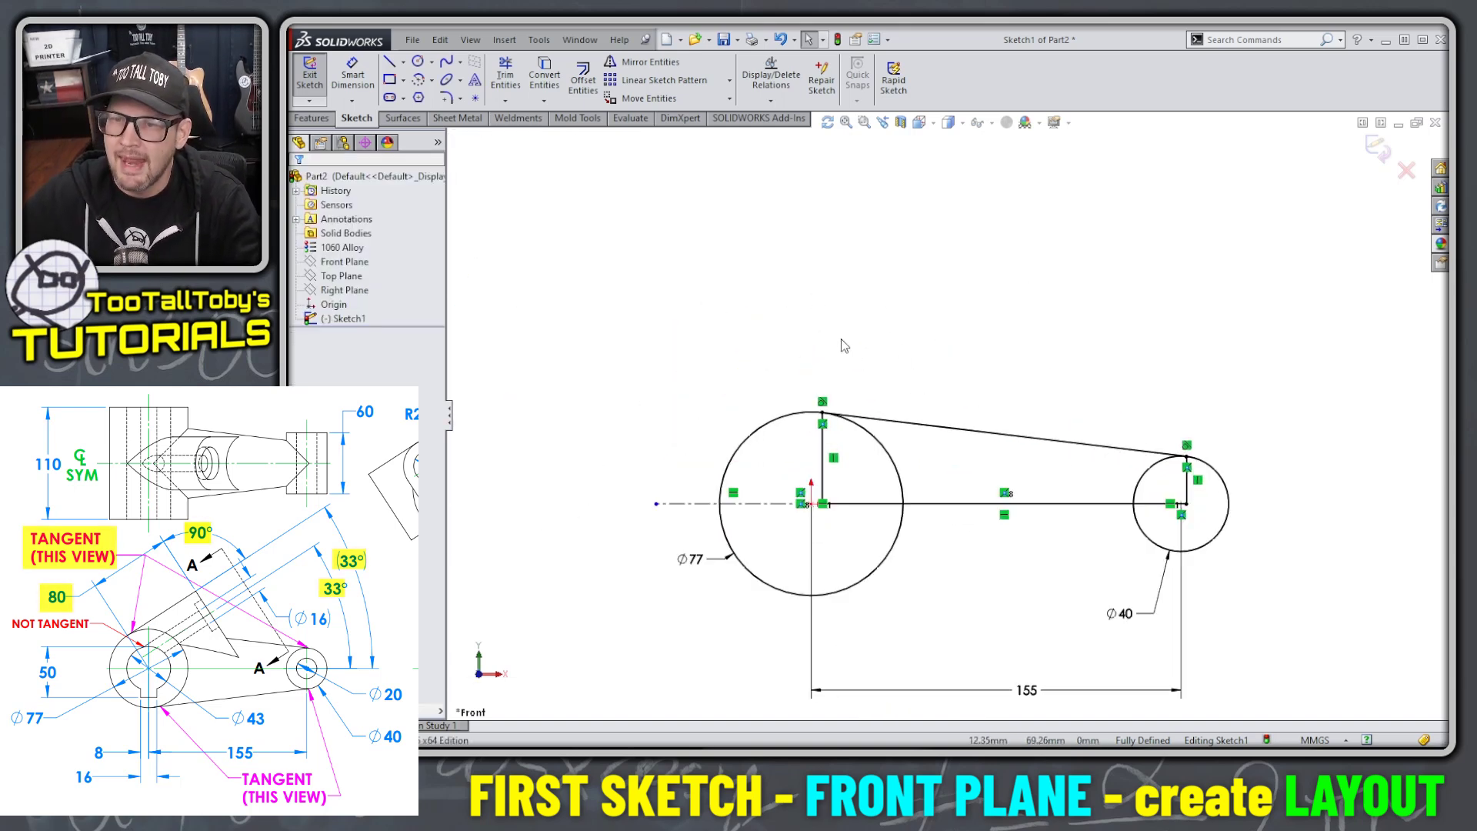
Step: Draw an angled four-sided outline tangent to the Ø77 circle's upper-left, with one corner at its centre
key(s)
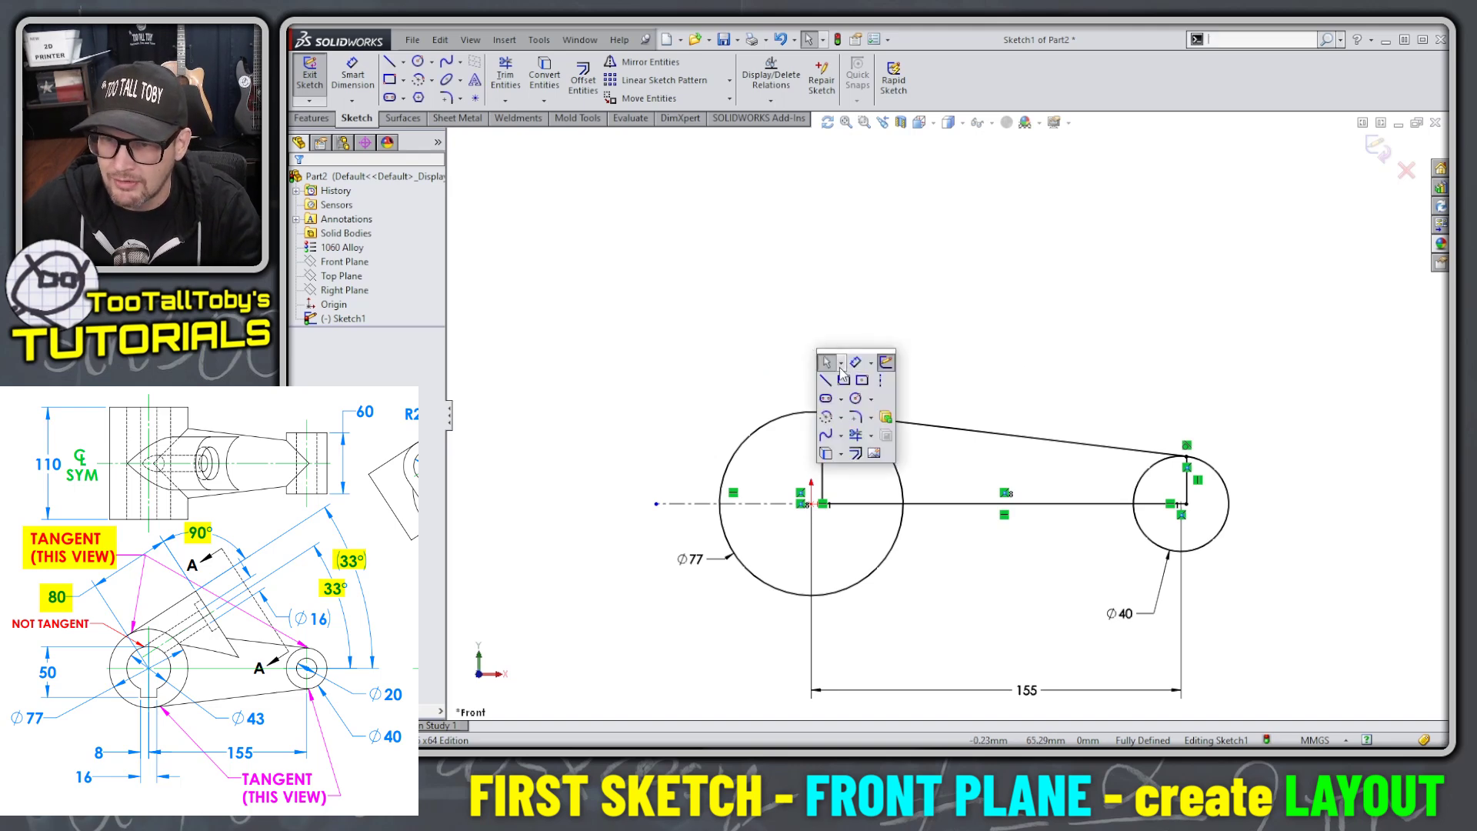
click(826, 379)
click(762, 422)
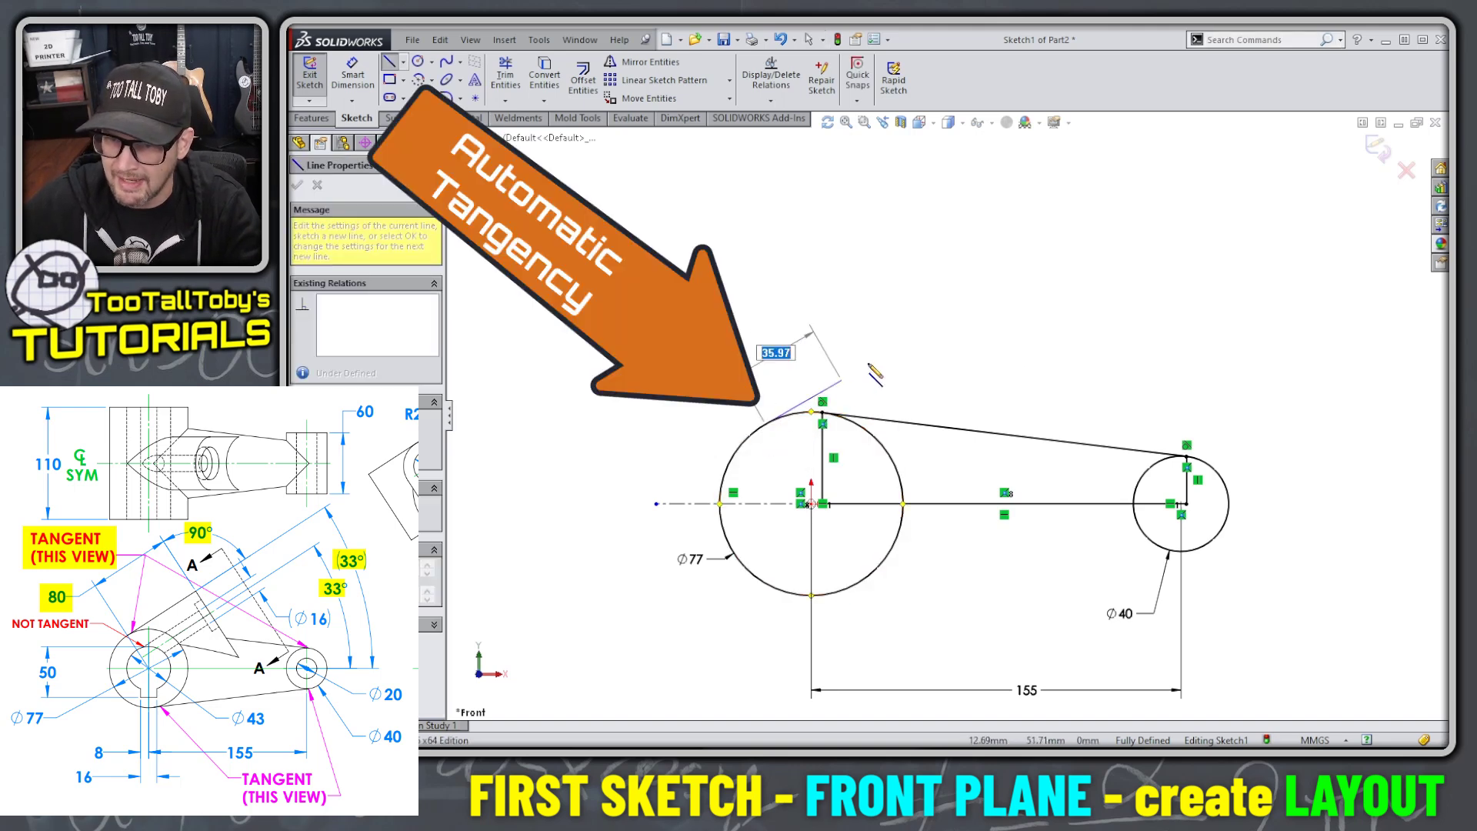
click(966, 305)
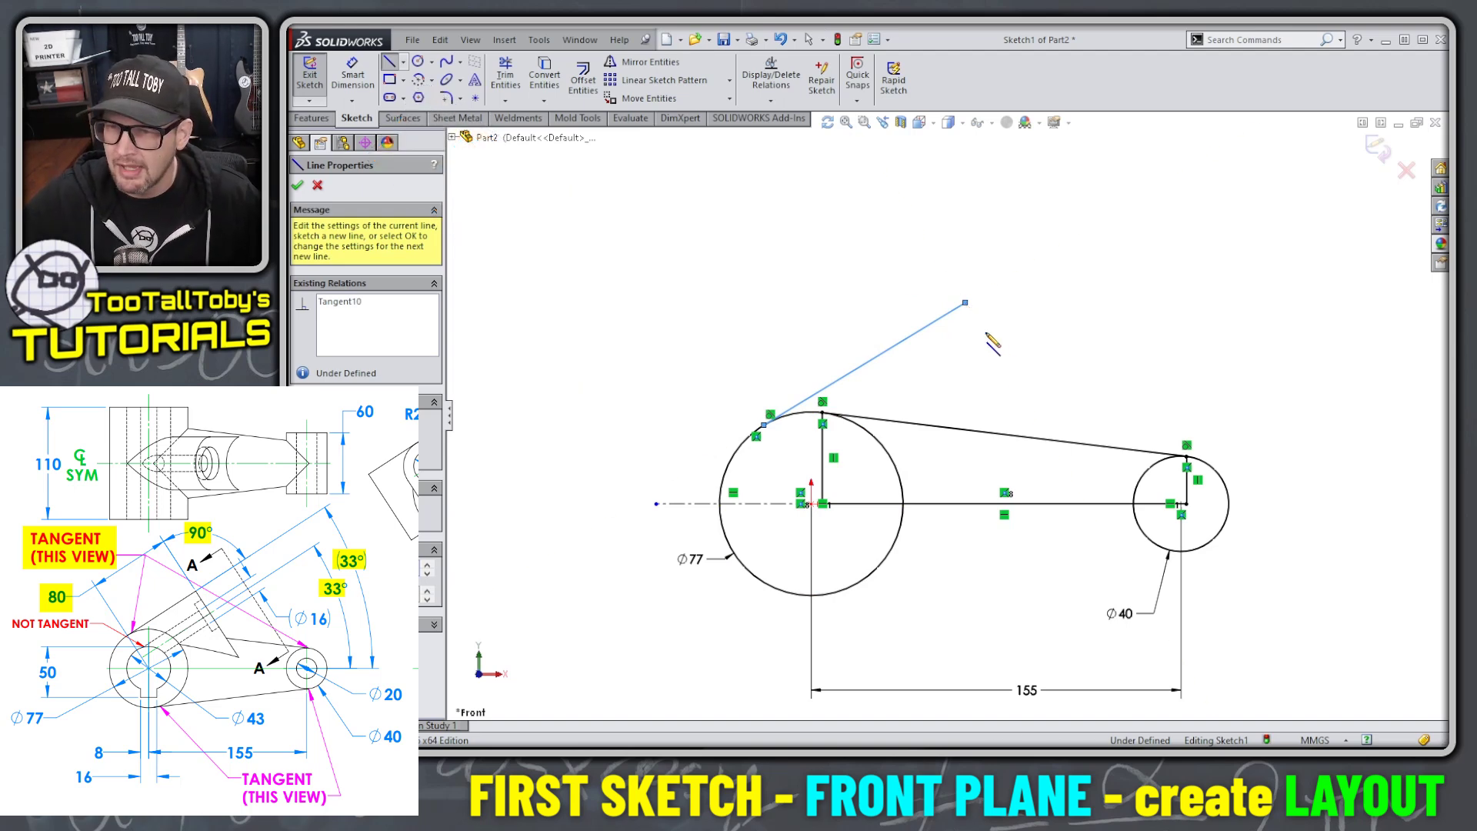
click(1028, 406)
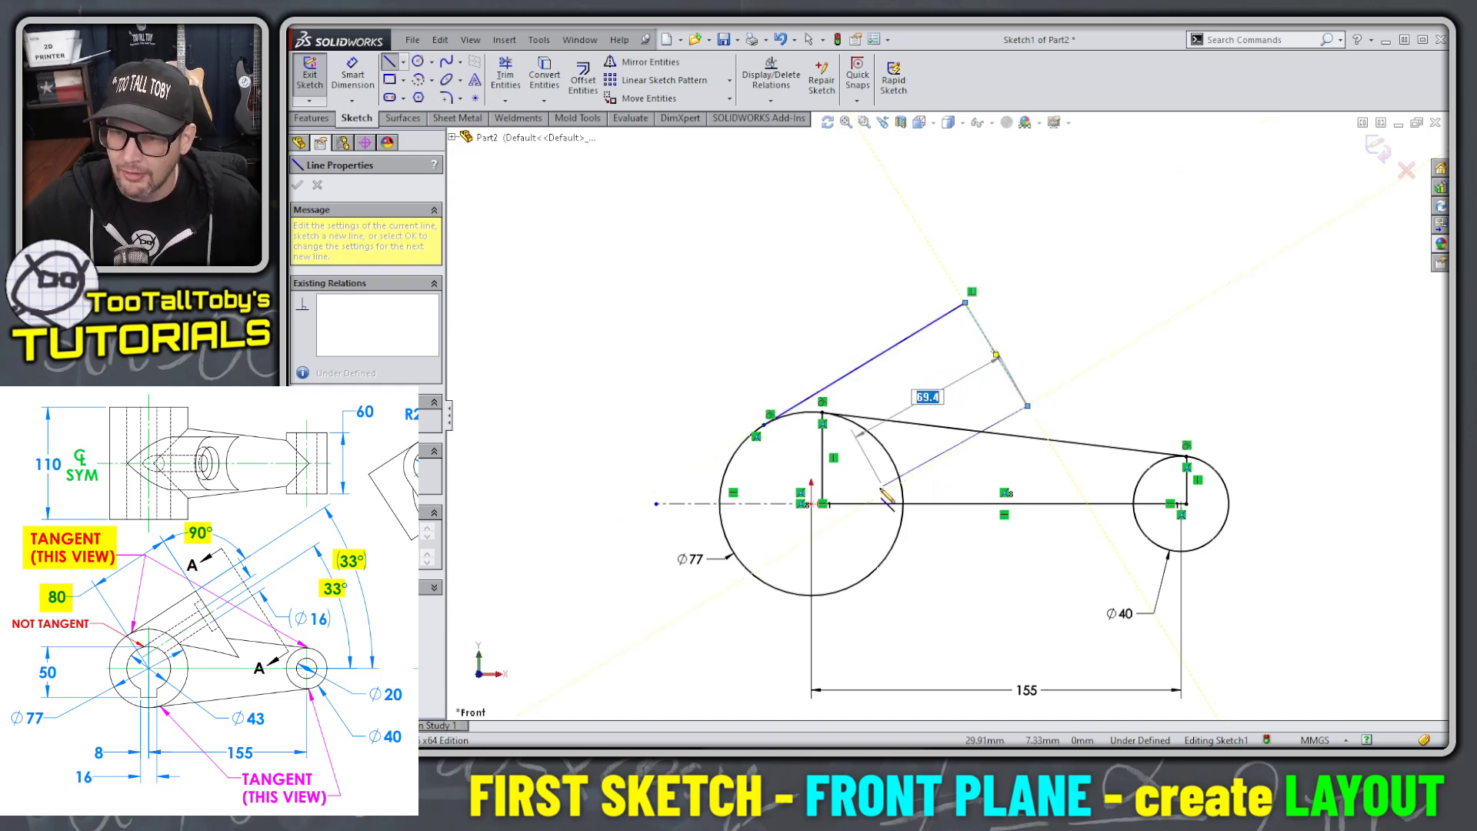
double_click(813, 533)
click(814, 534)
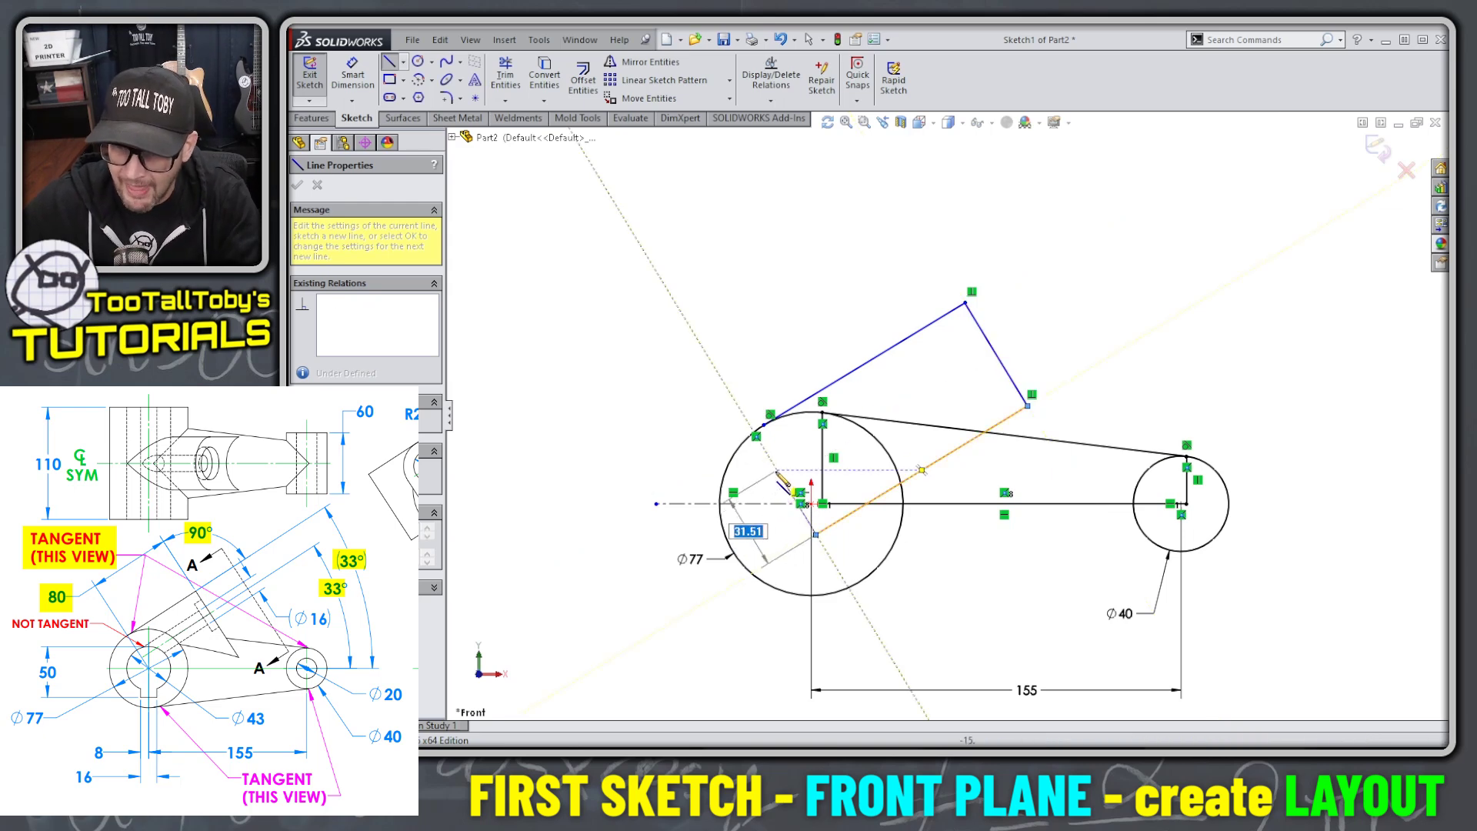
key(Escape)
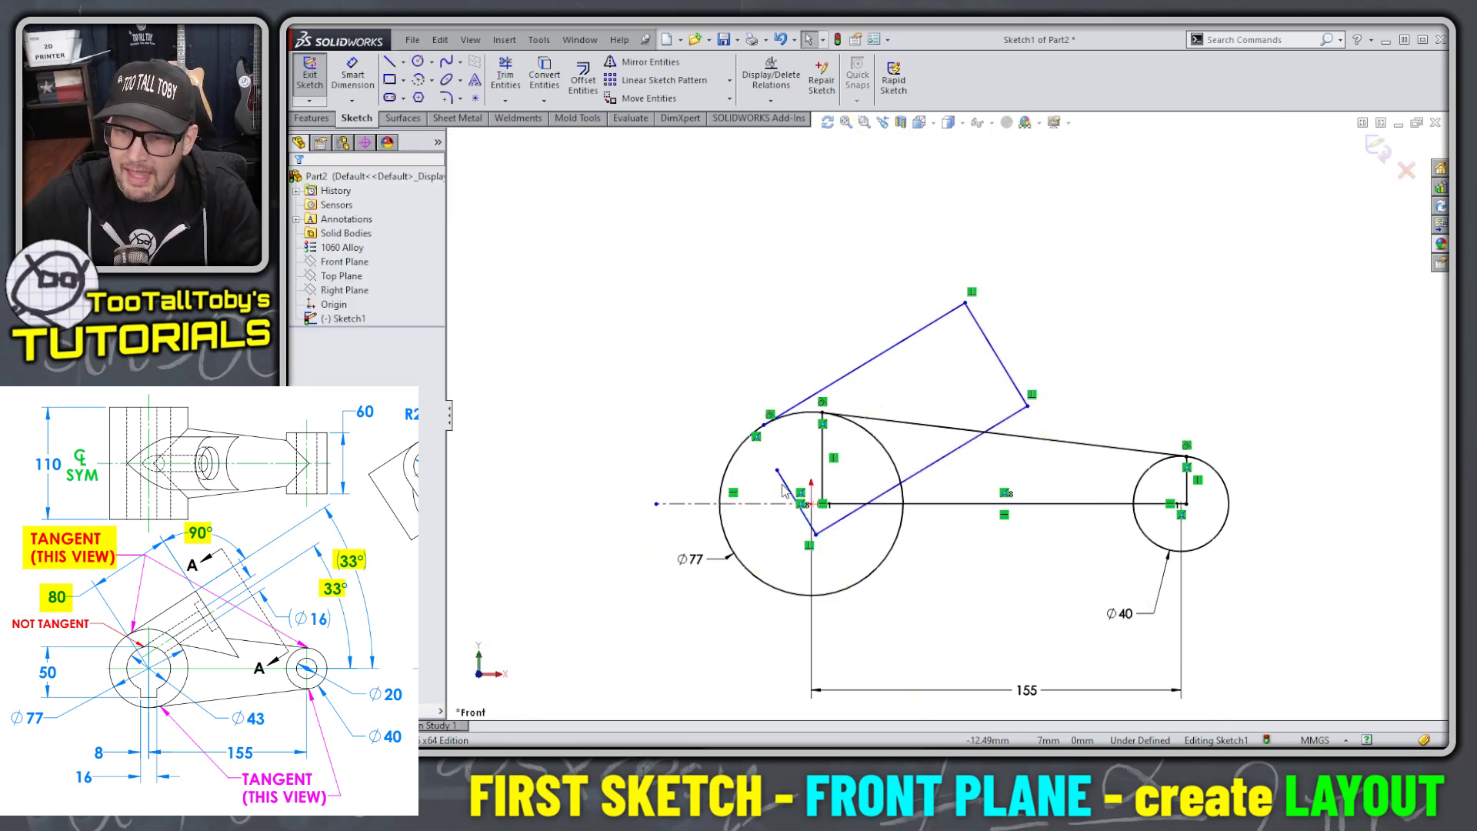
drag(777, 473, 812, 504)
click(767, 364)
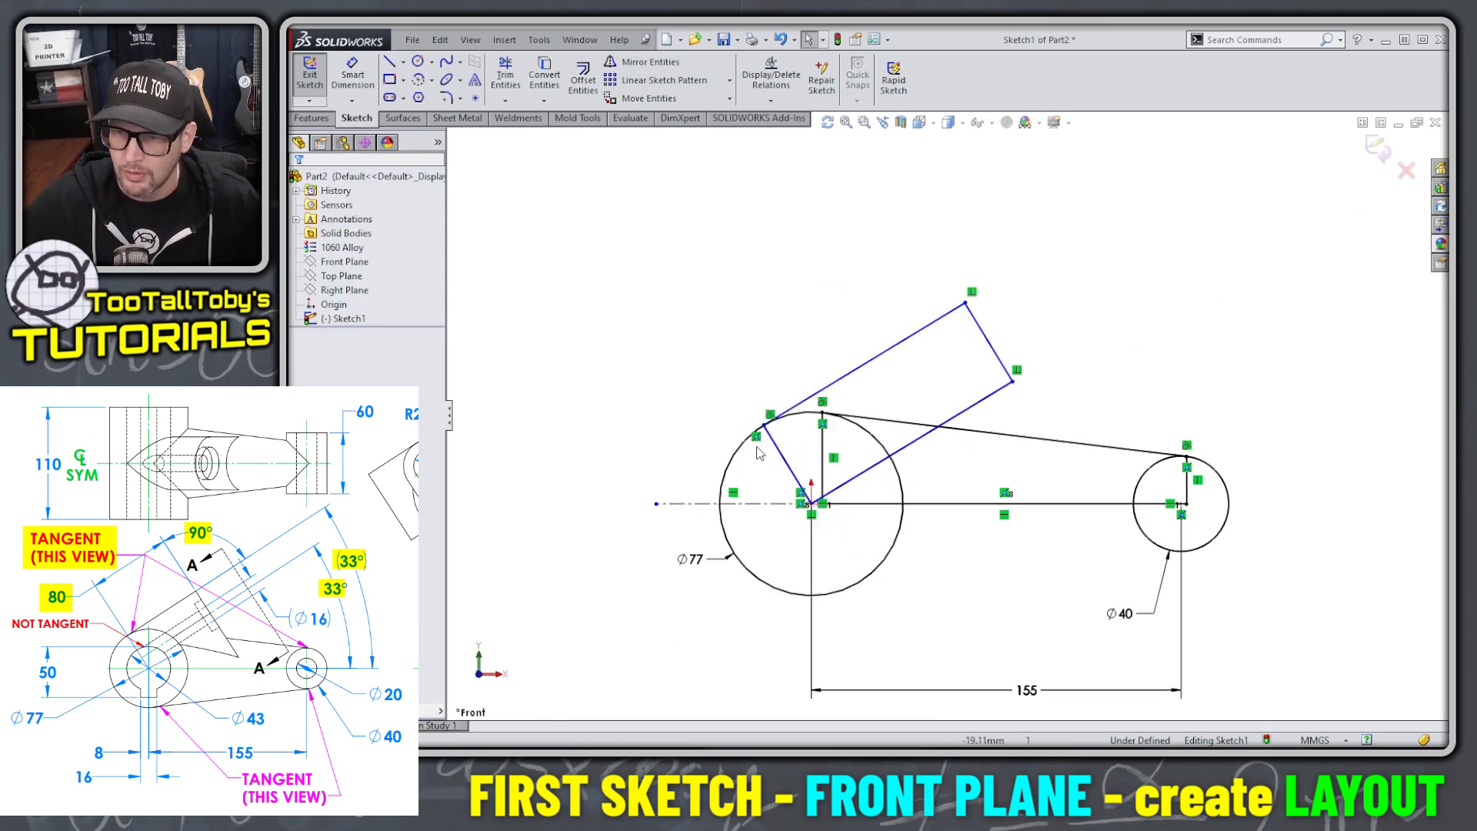
Step: Dimension the angled outline with a 33° angle and an 80 mm slanted line length
key(s)
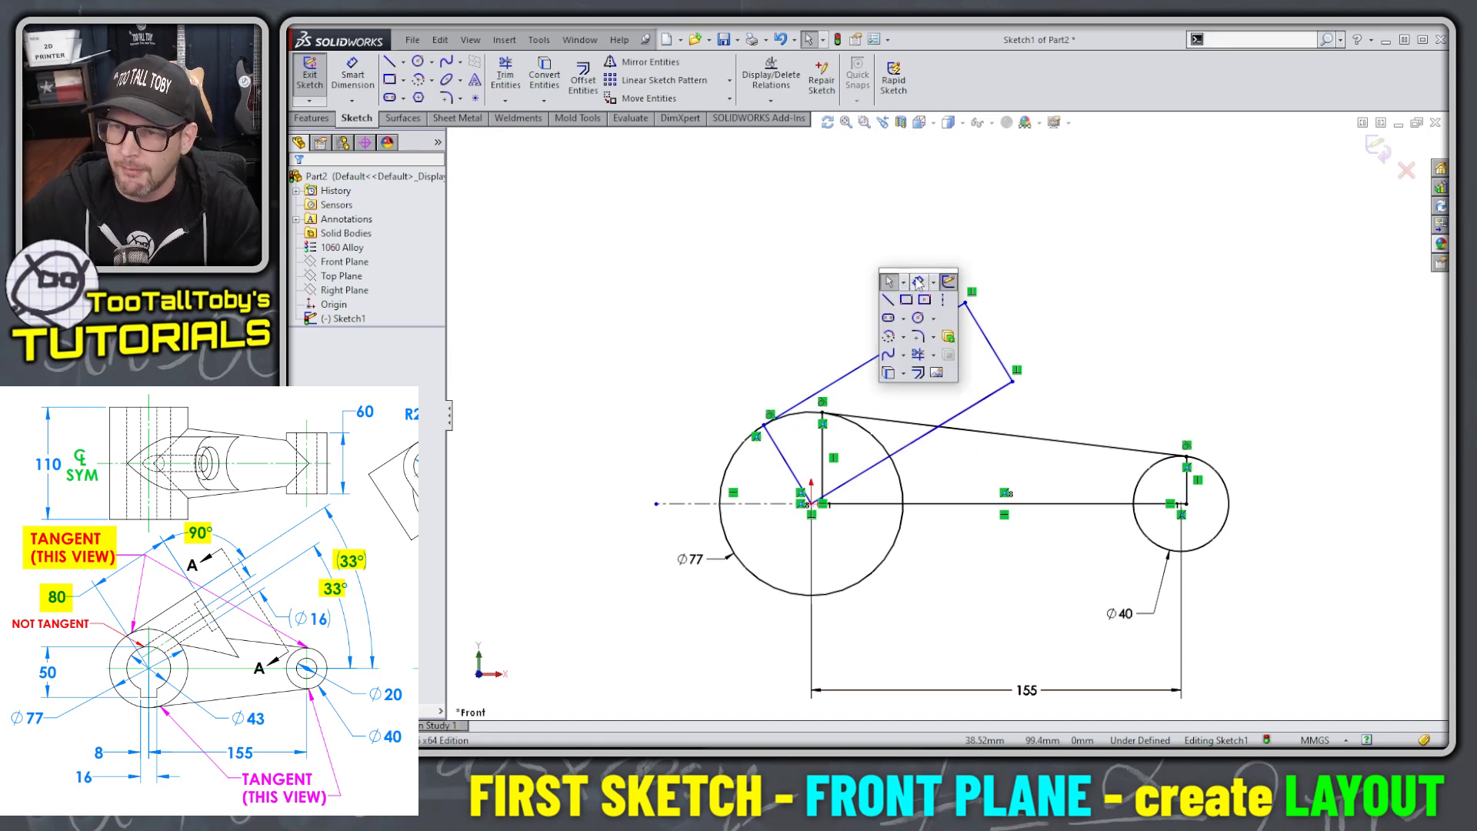
click(920, 283)
click(952, 504)
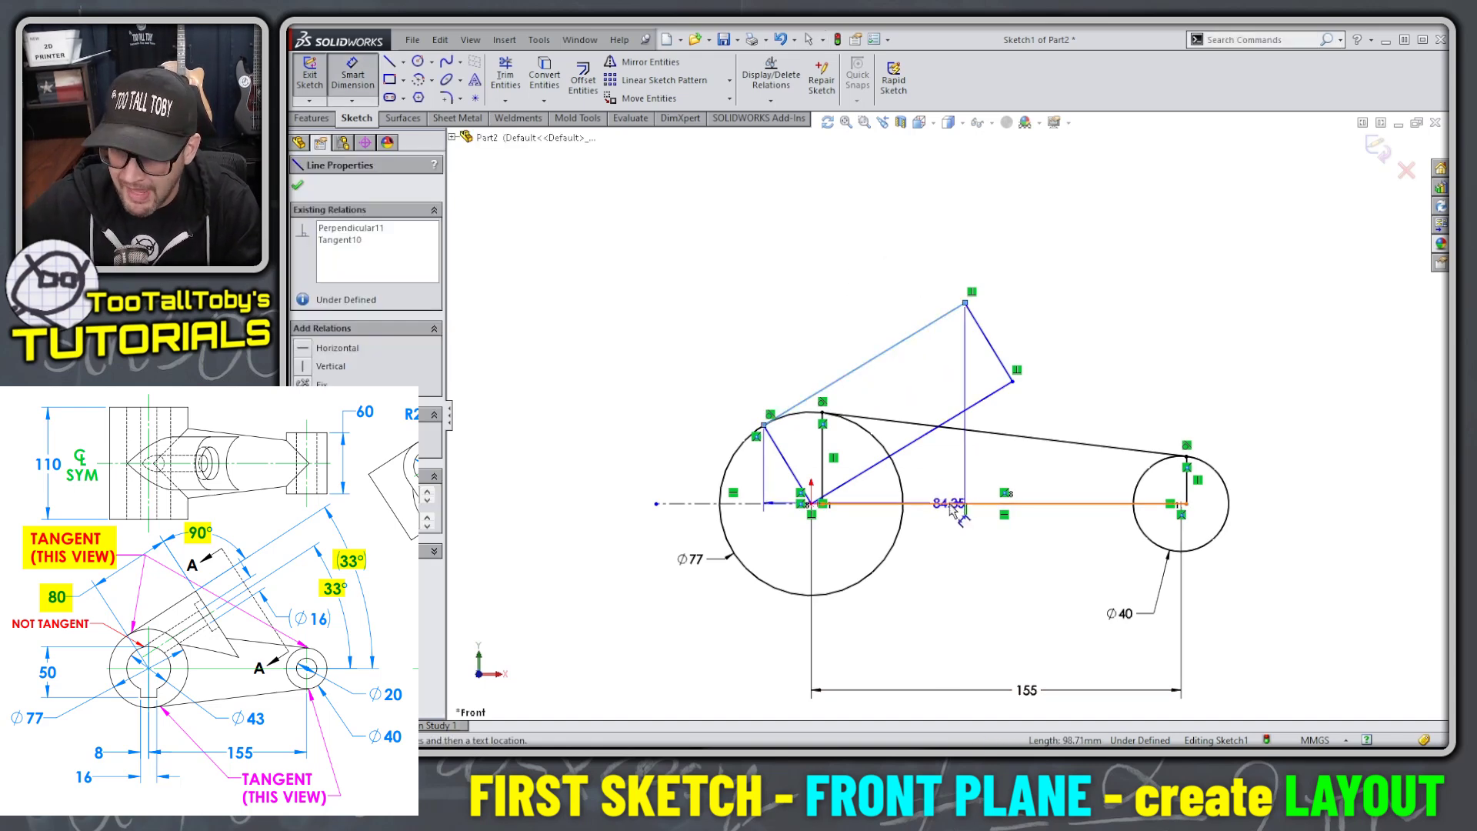
click(1000, 389)
click(1023, 391)
text(33)
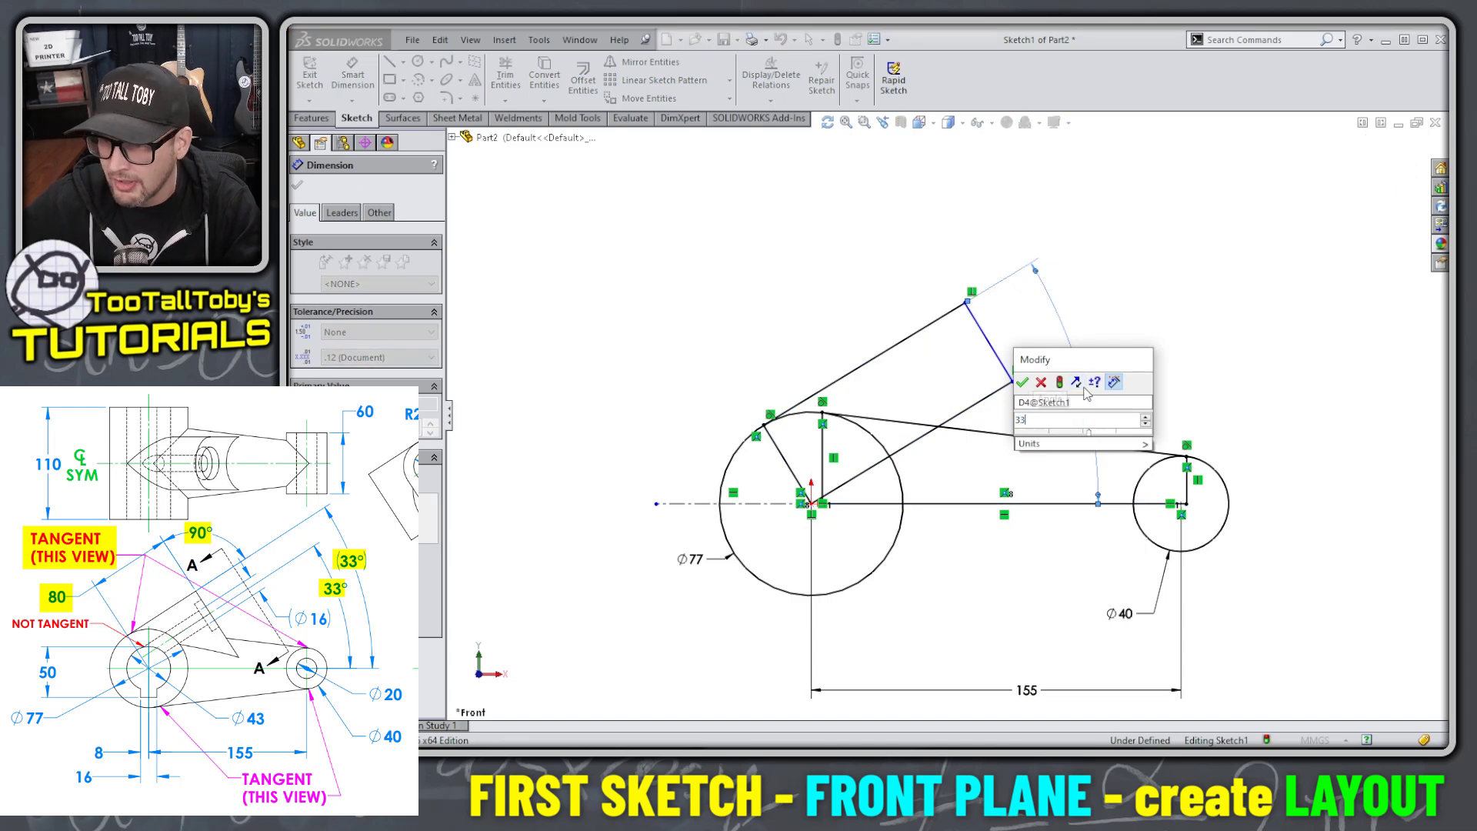
key(Return)
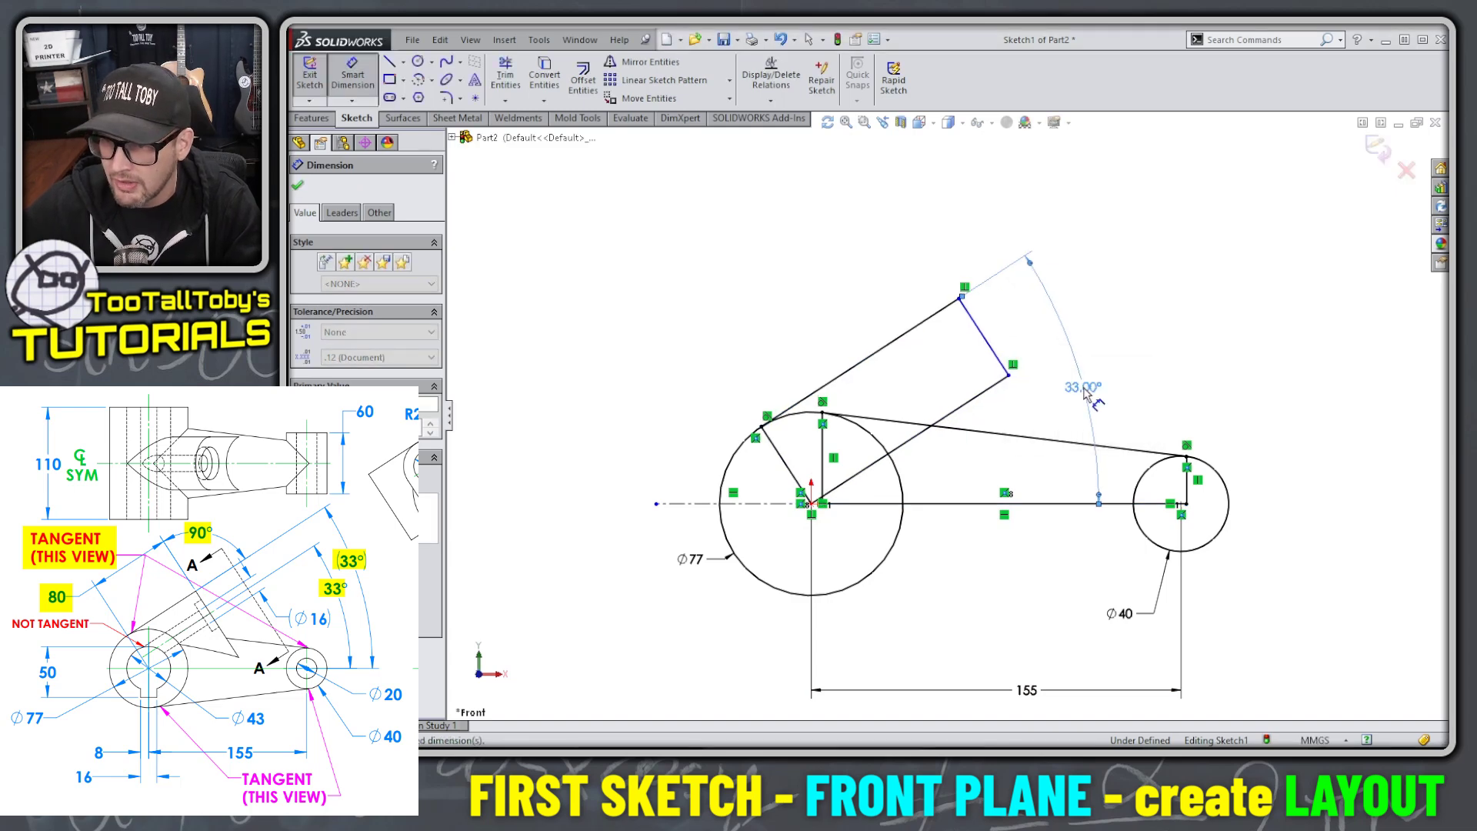
click(861, 368)
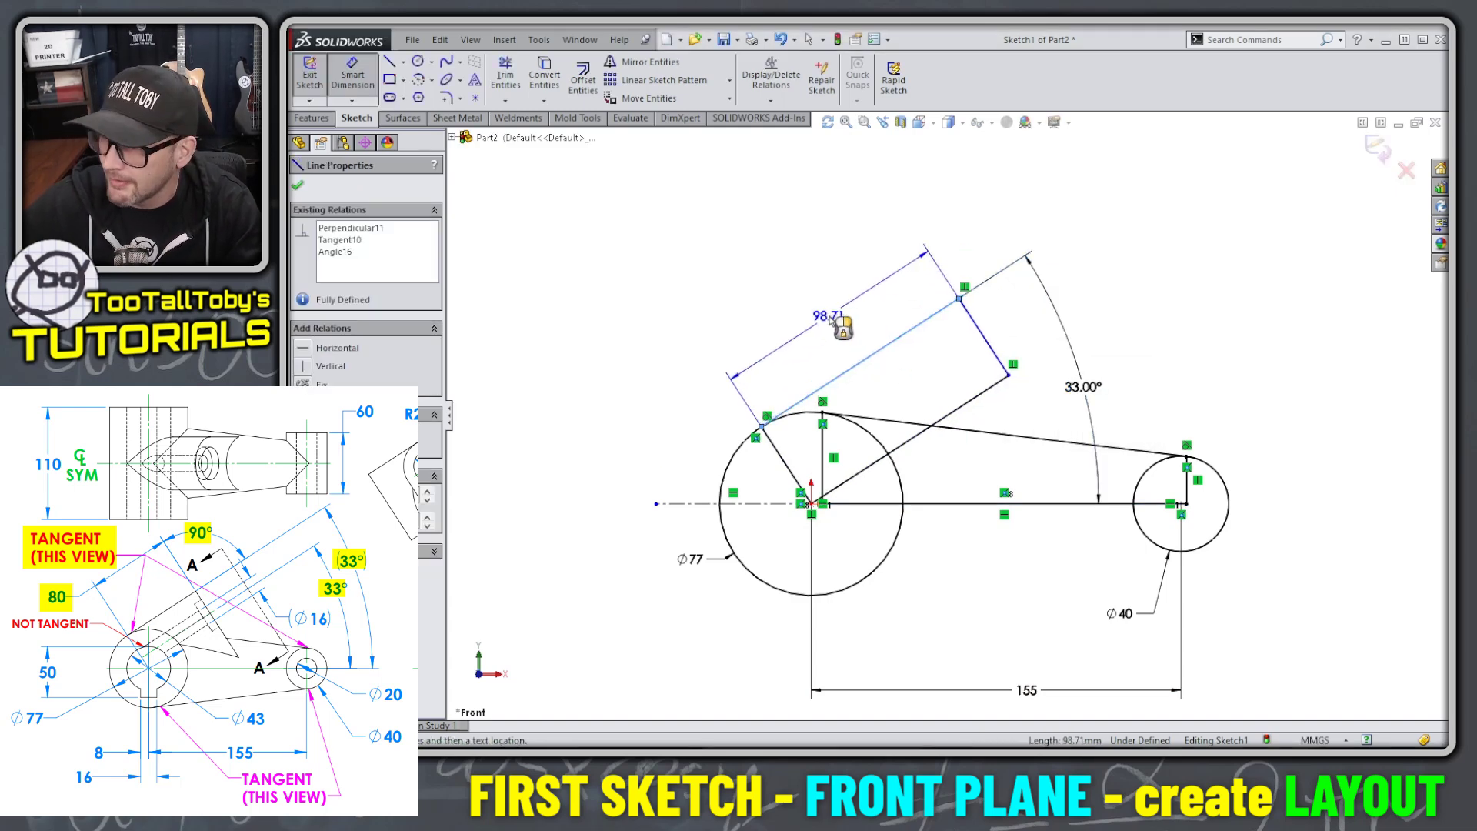
click(833, 322)
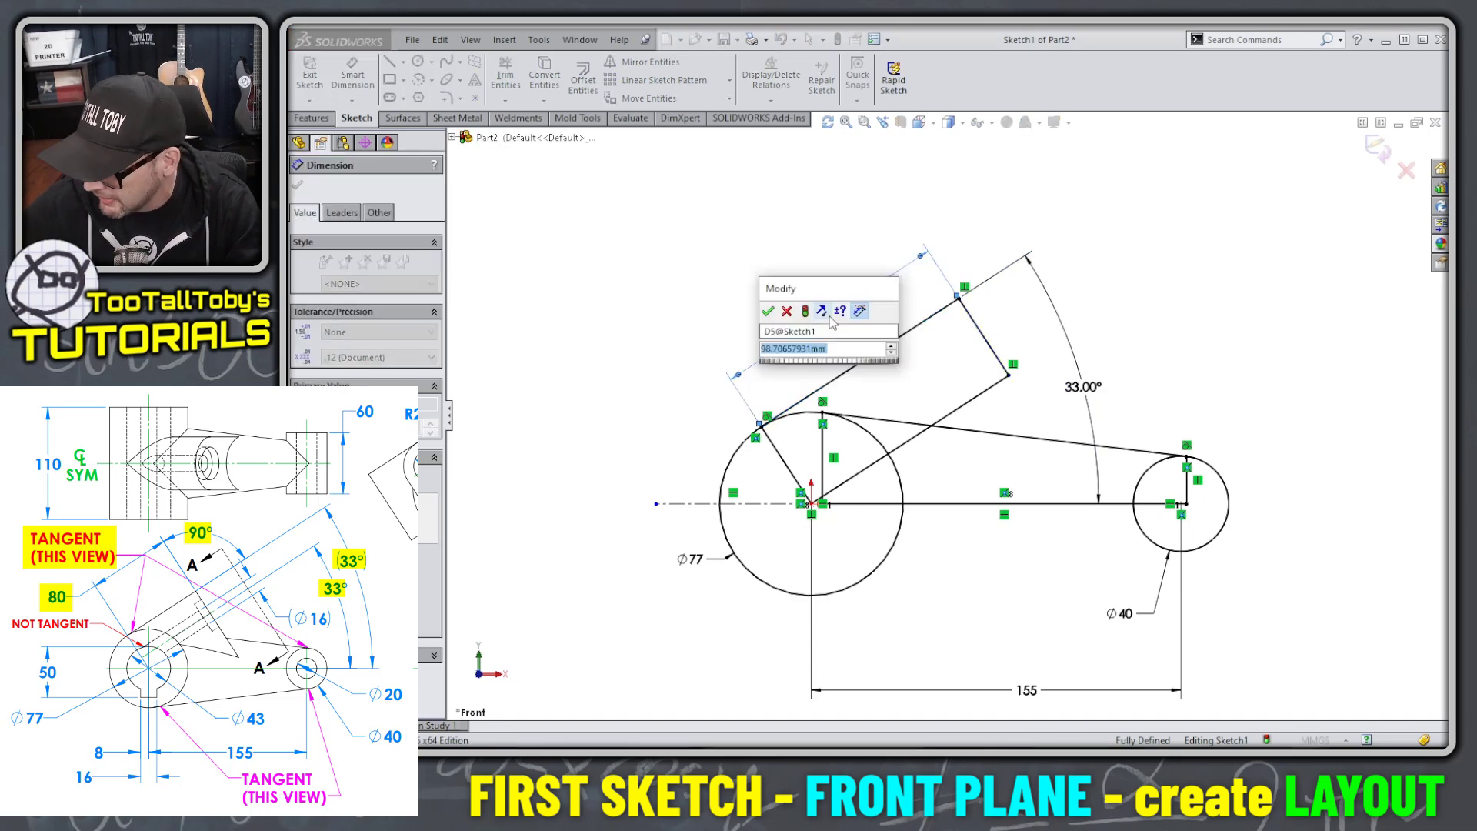
text(80)
key(Return)
key(ctrl+Left)
key(ctrl+Left)
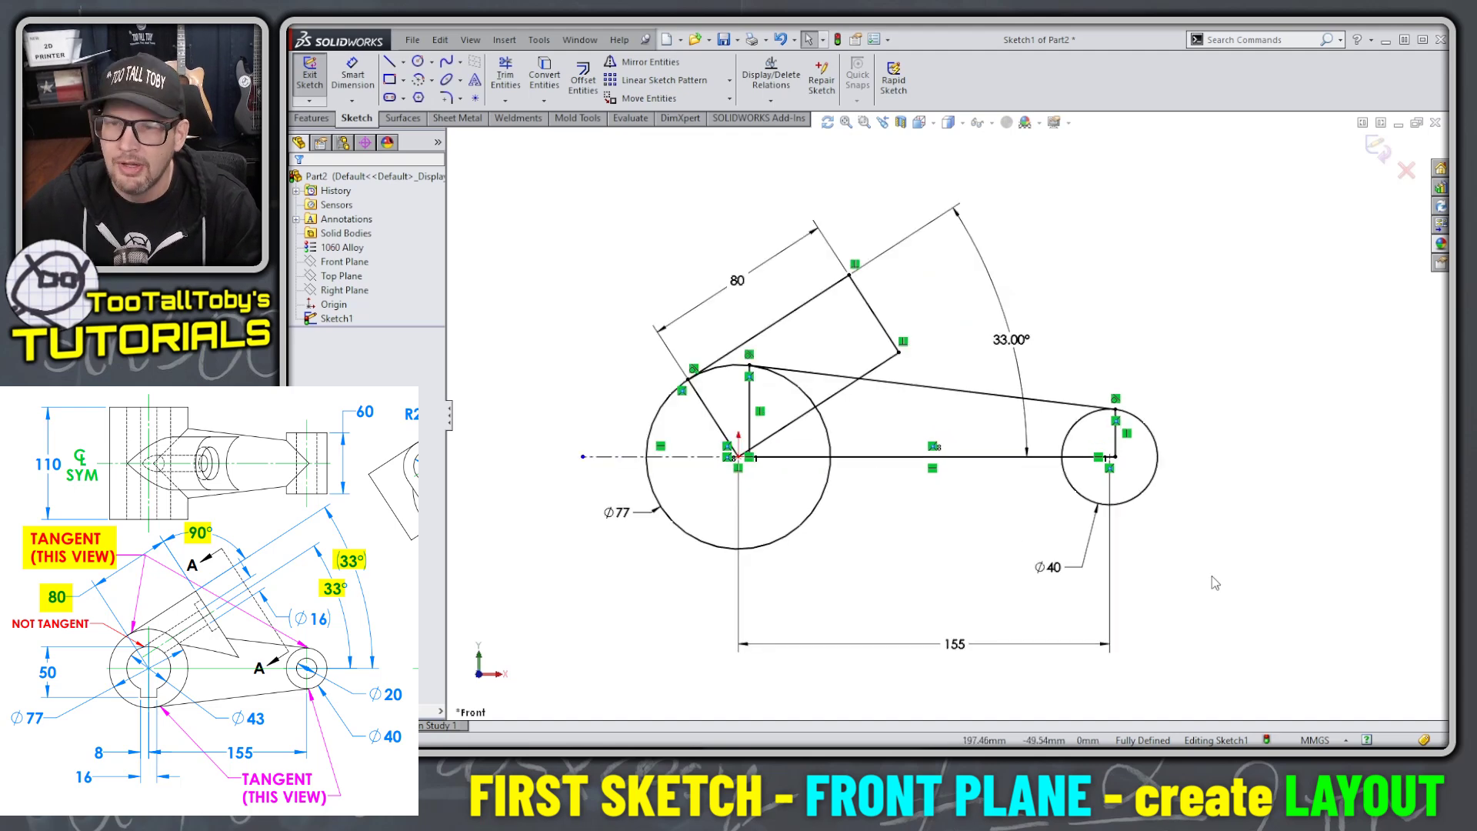
key(ctrl+Up)
key(ctrl+Up)
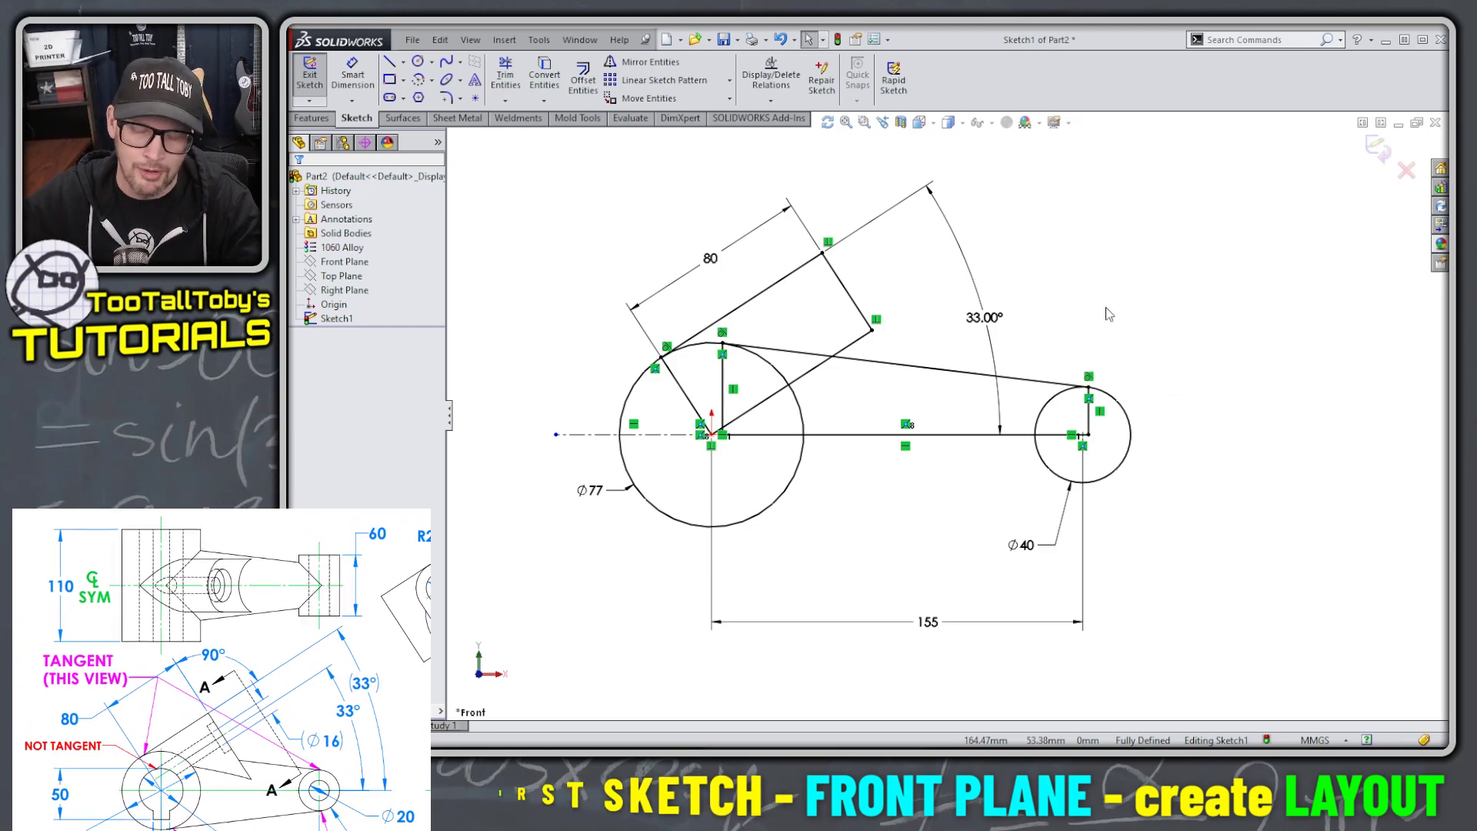
Step: Extrude the Ø77 circle 110 mm mid plane into a cylinder
key(s)
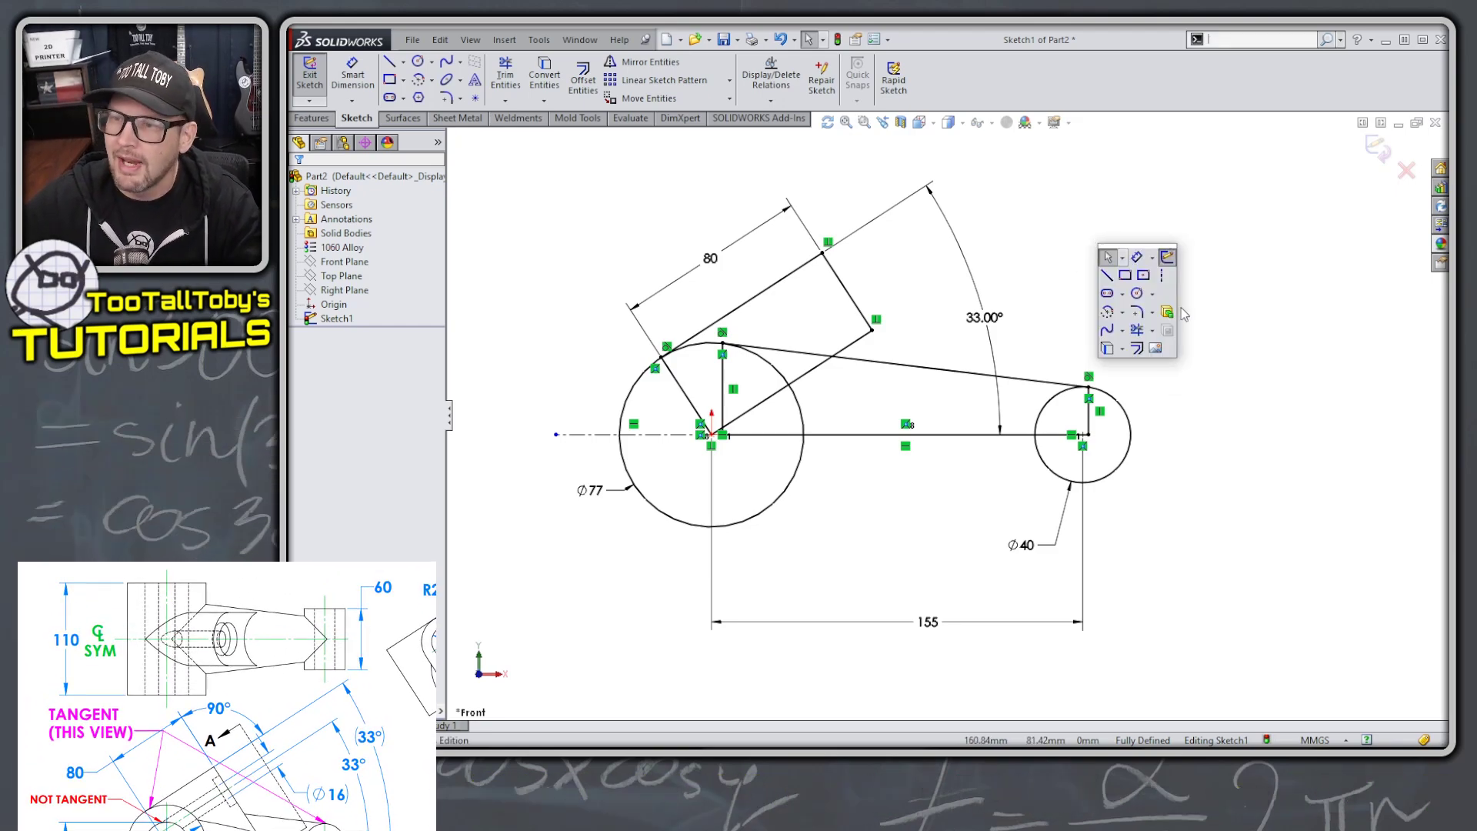
click(1167, 312)
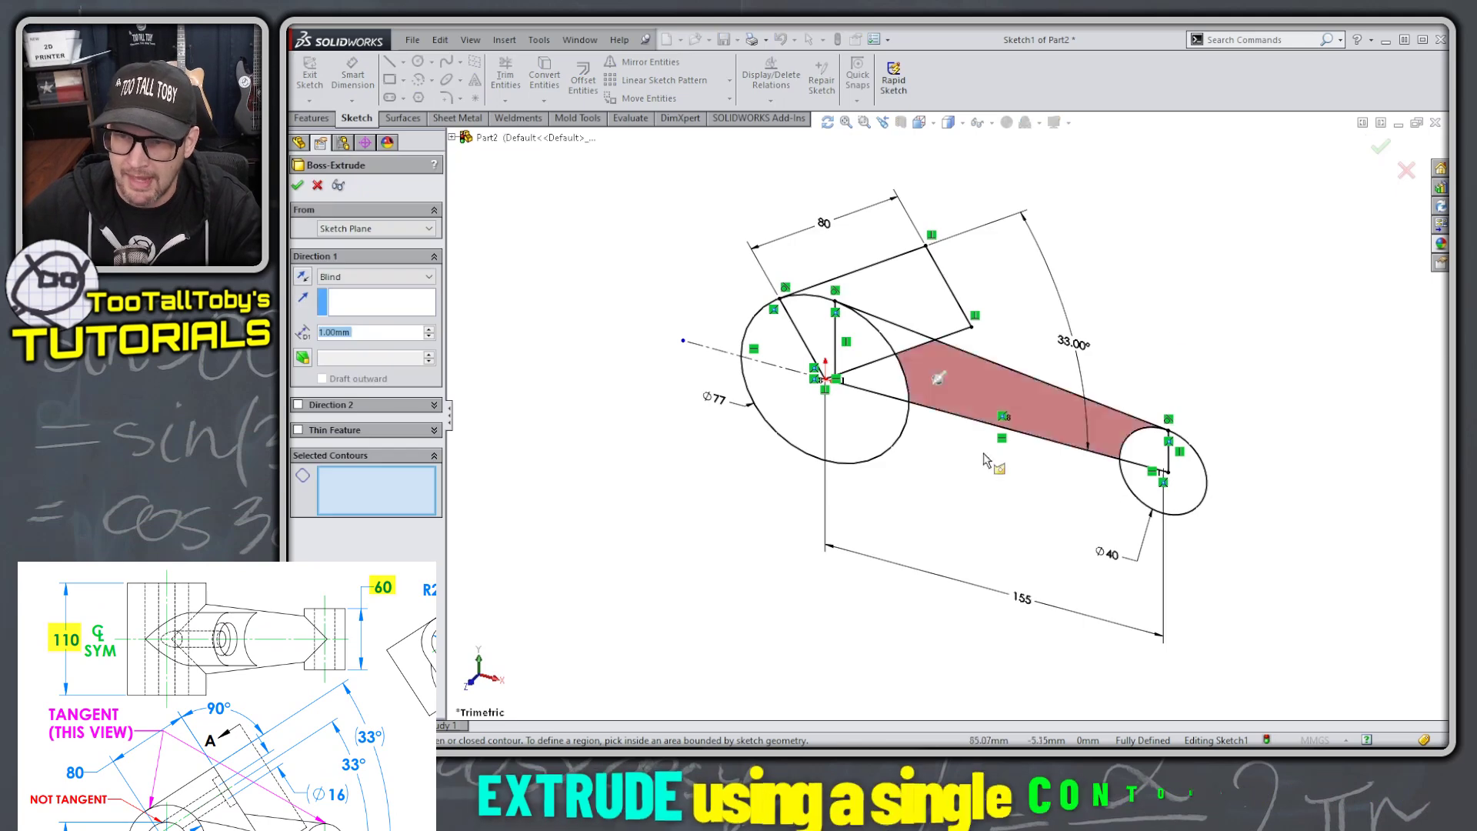
click(889, 452)
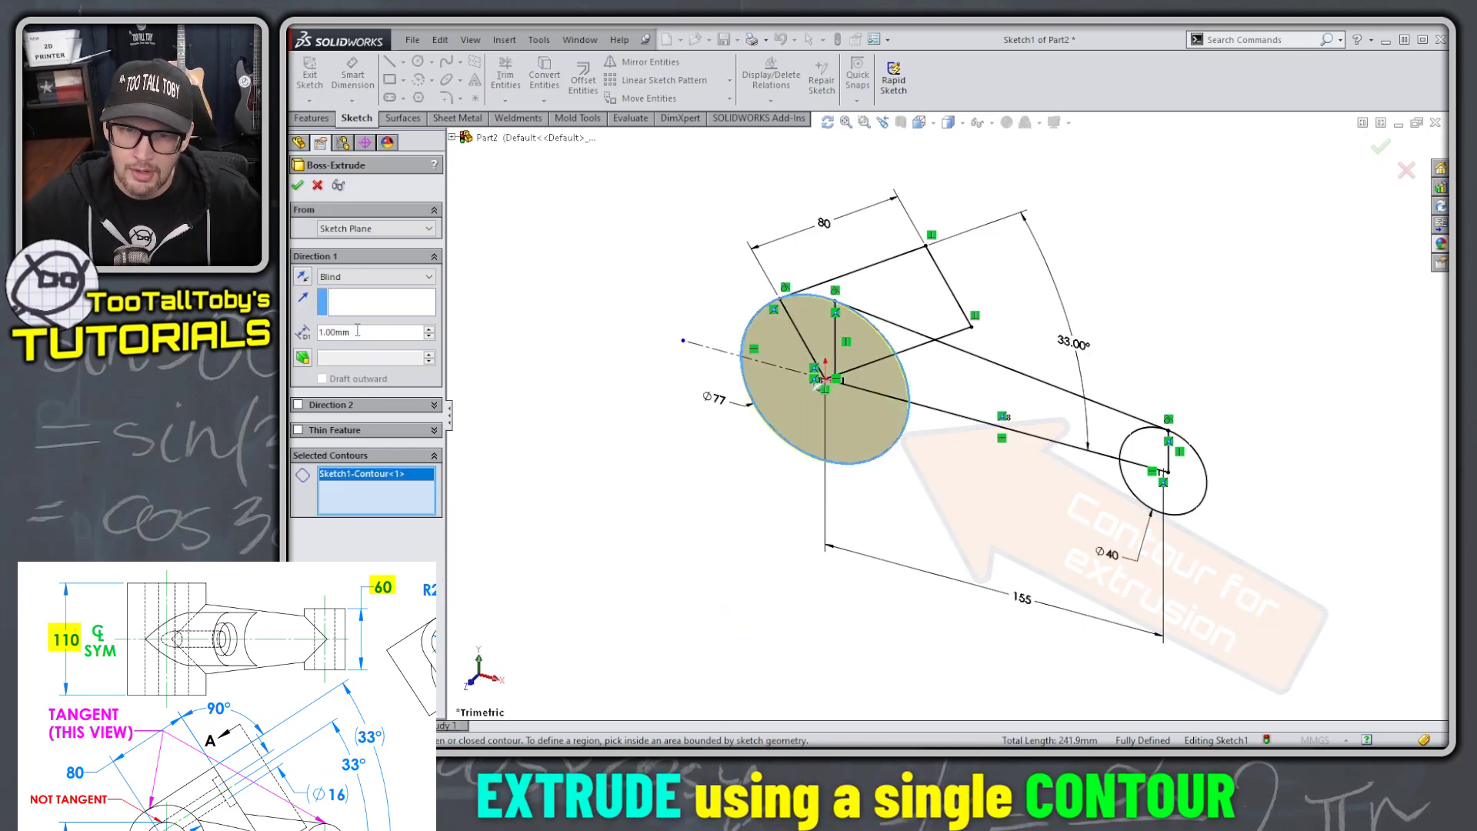
text(110)
key(Return)
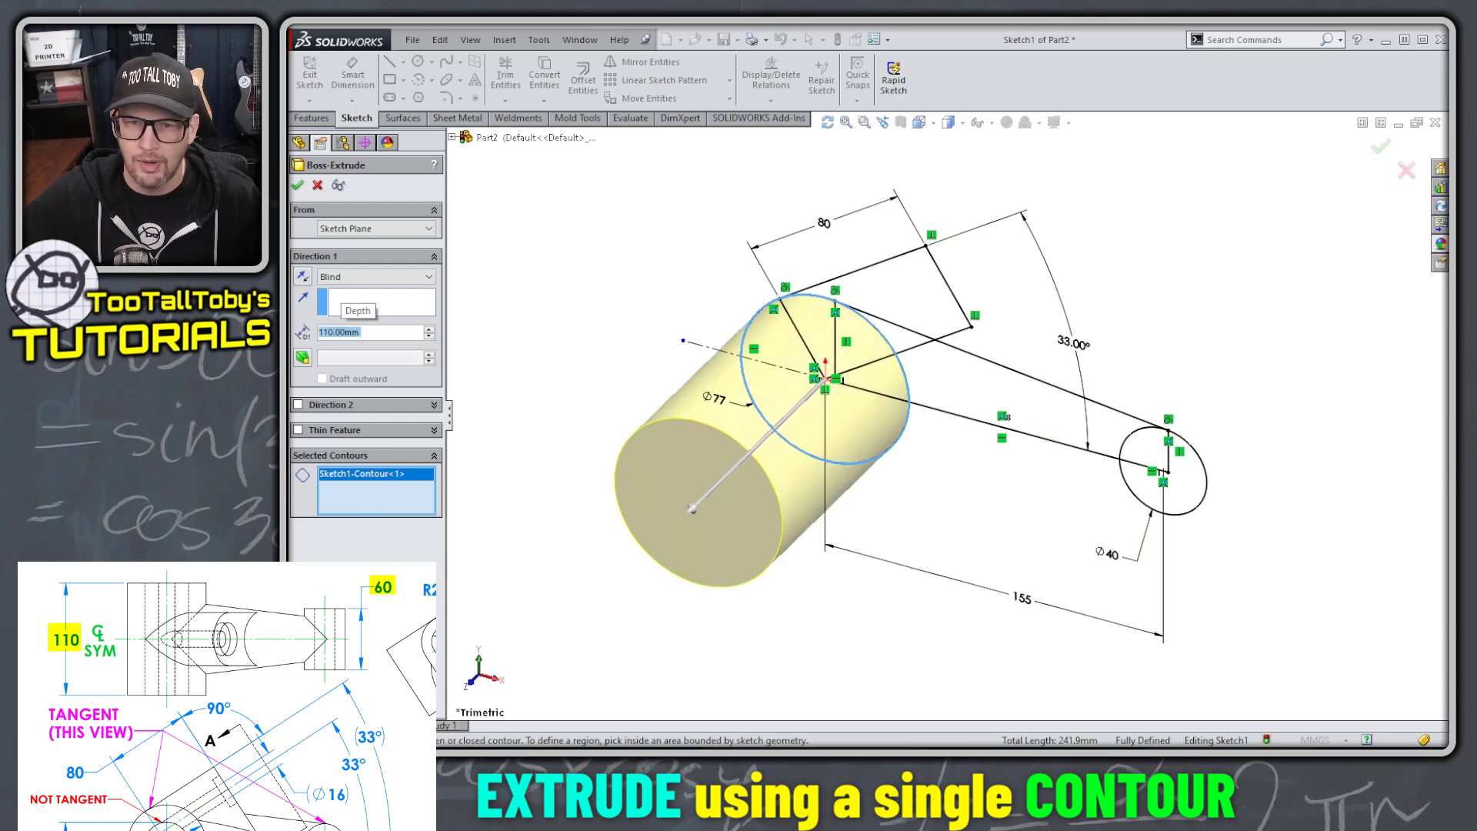
right_click(667, 223)
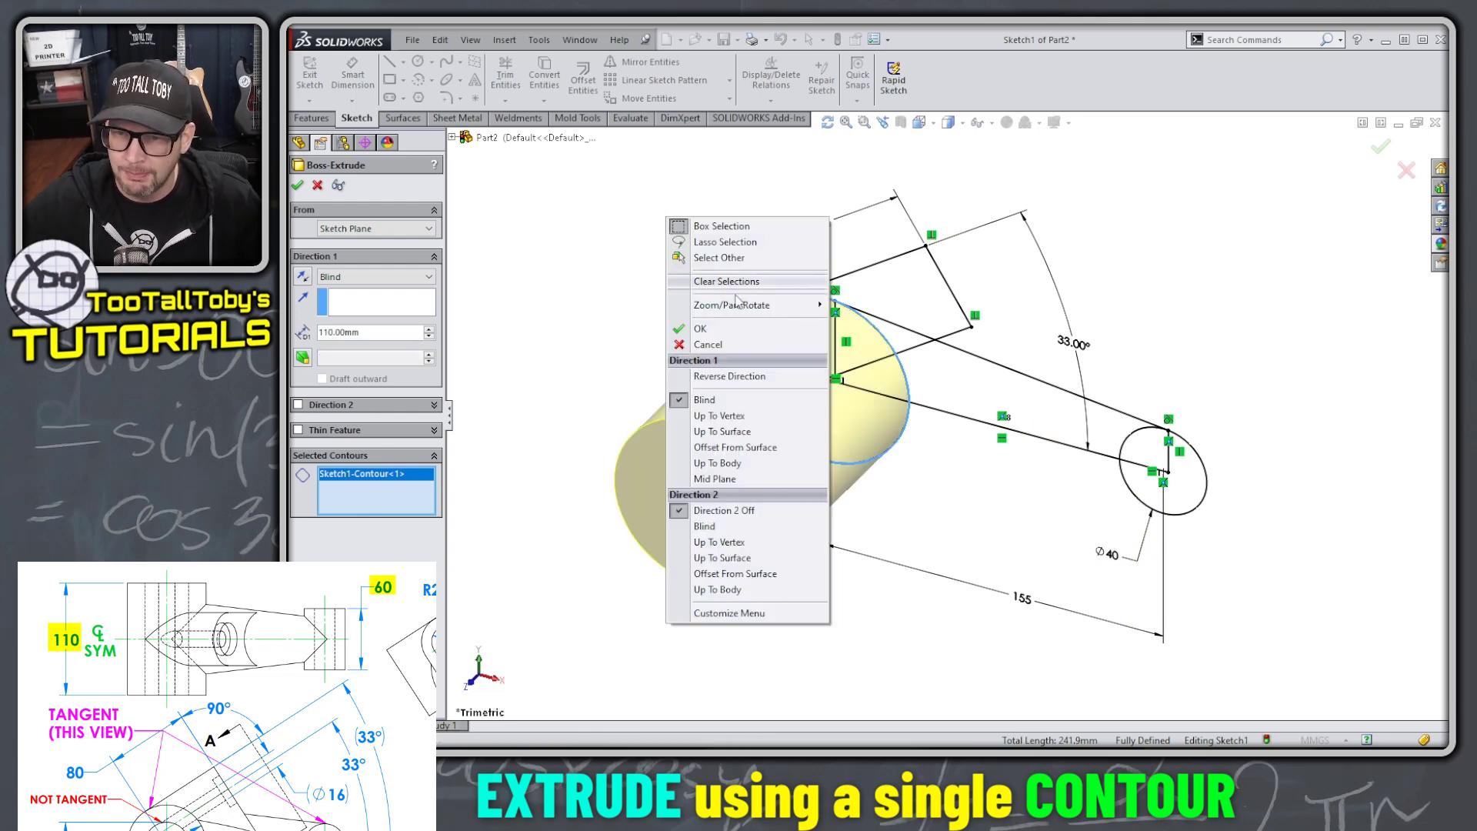
click(711, 478)
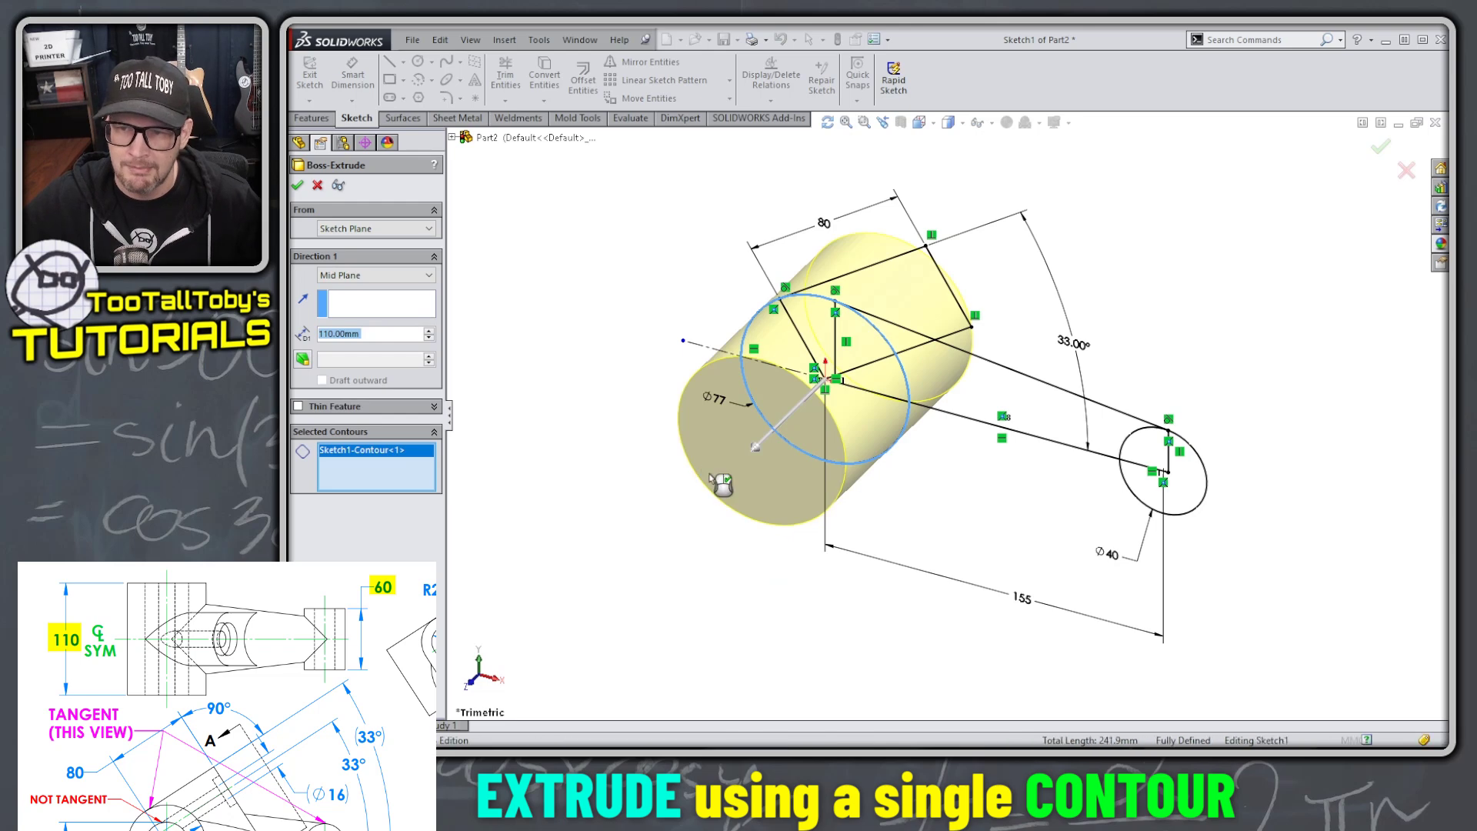
right_click(716, 481)
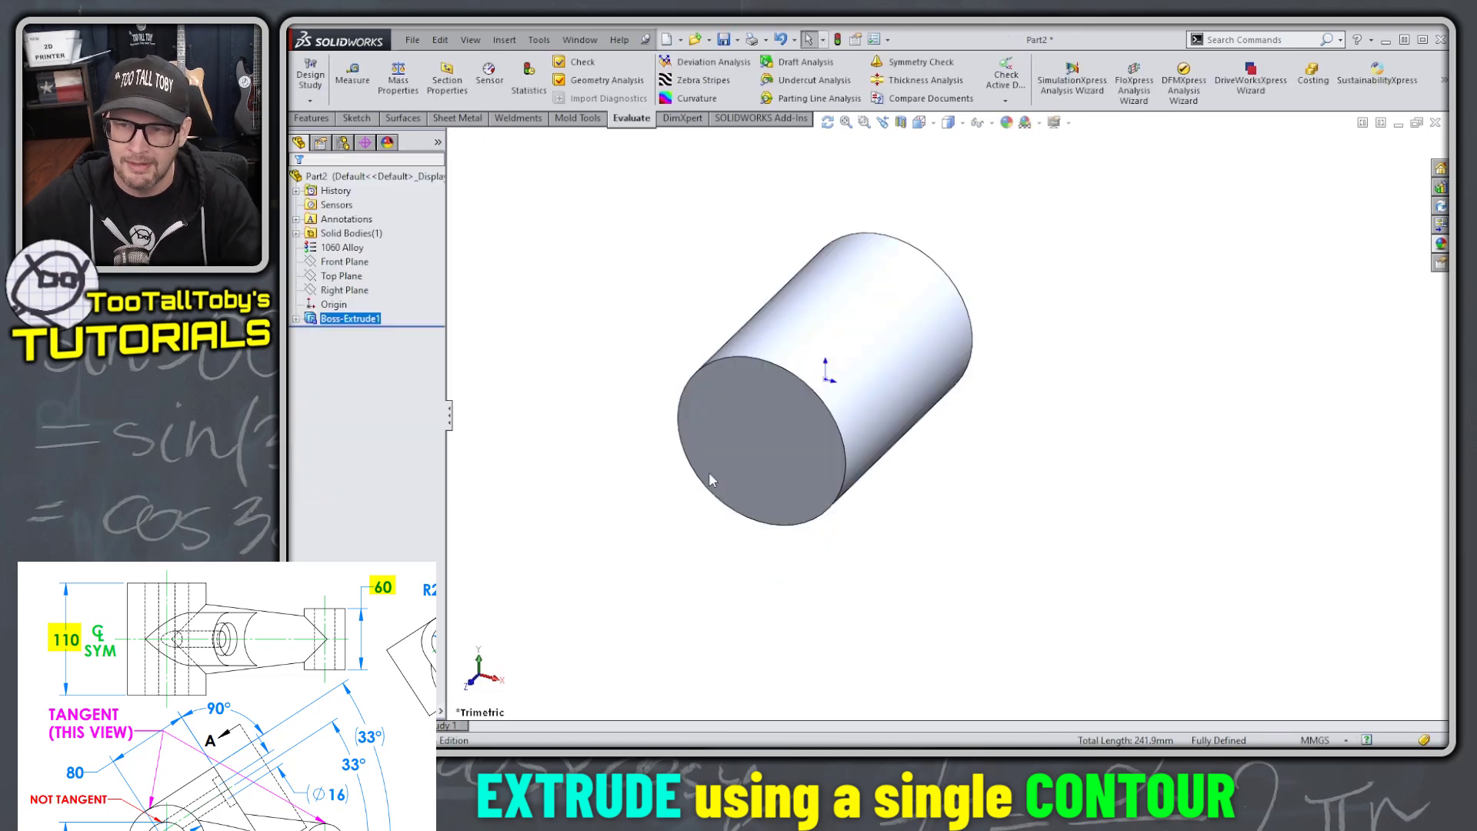
Step: Show Sketch1 from under Boss-Extrude1 again and orbit to see its circles
click(295, 319)
click(351, 332)
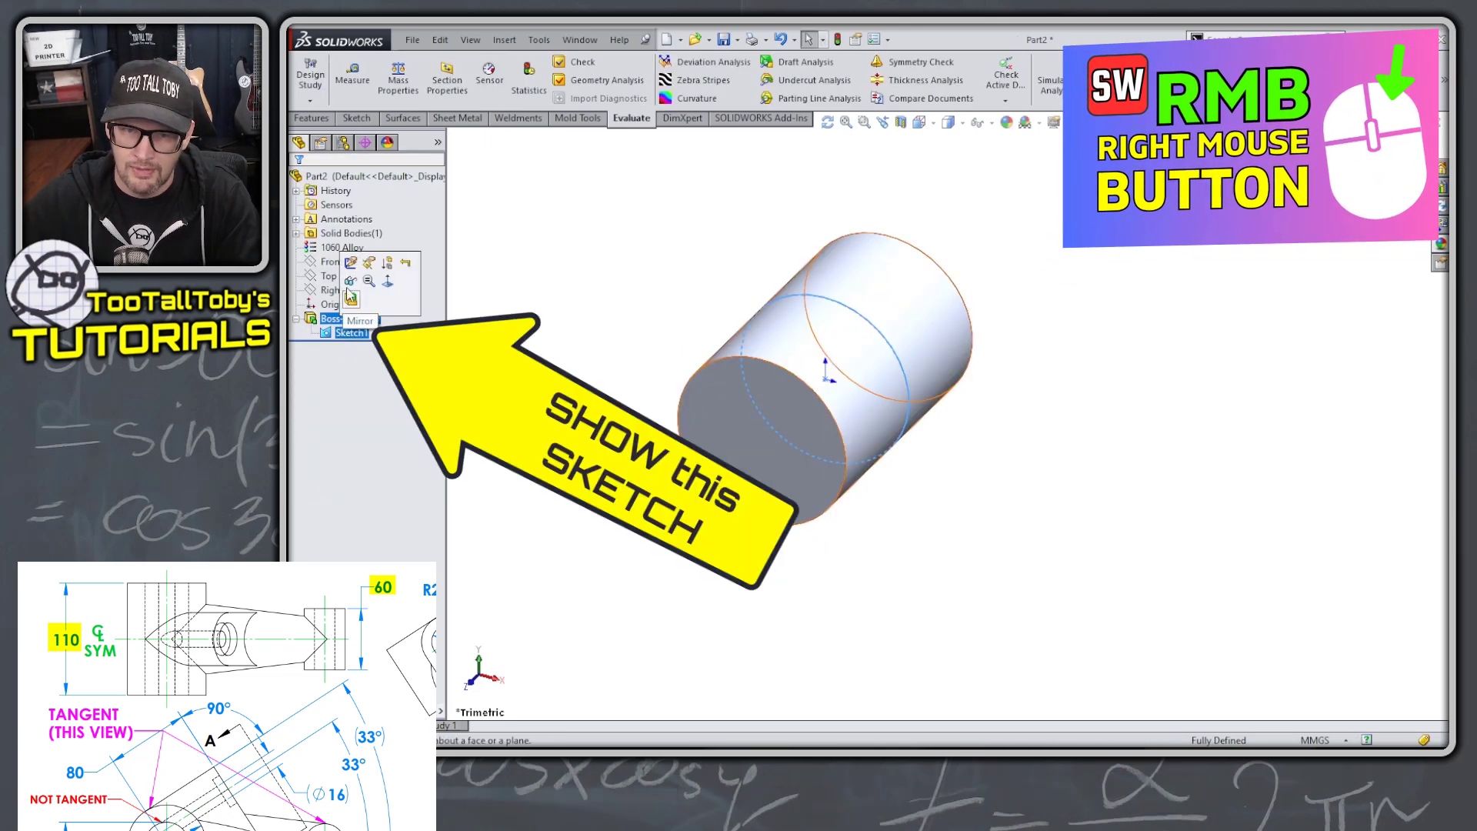
click(351, 281)
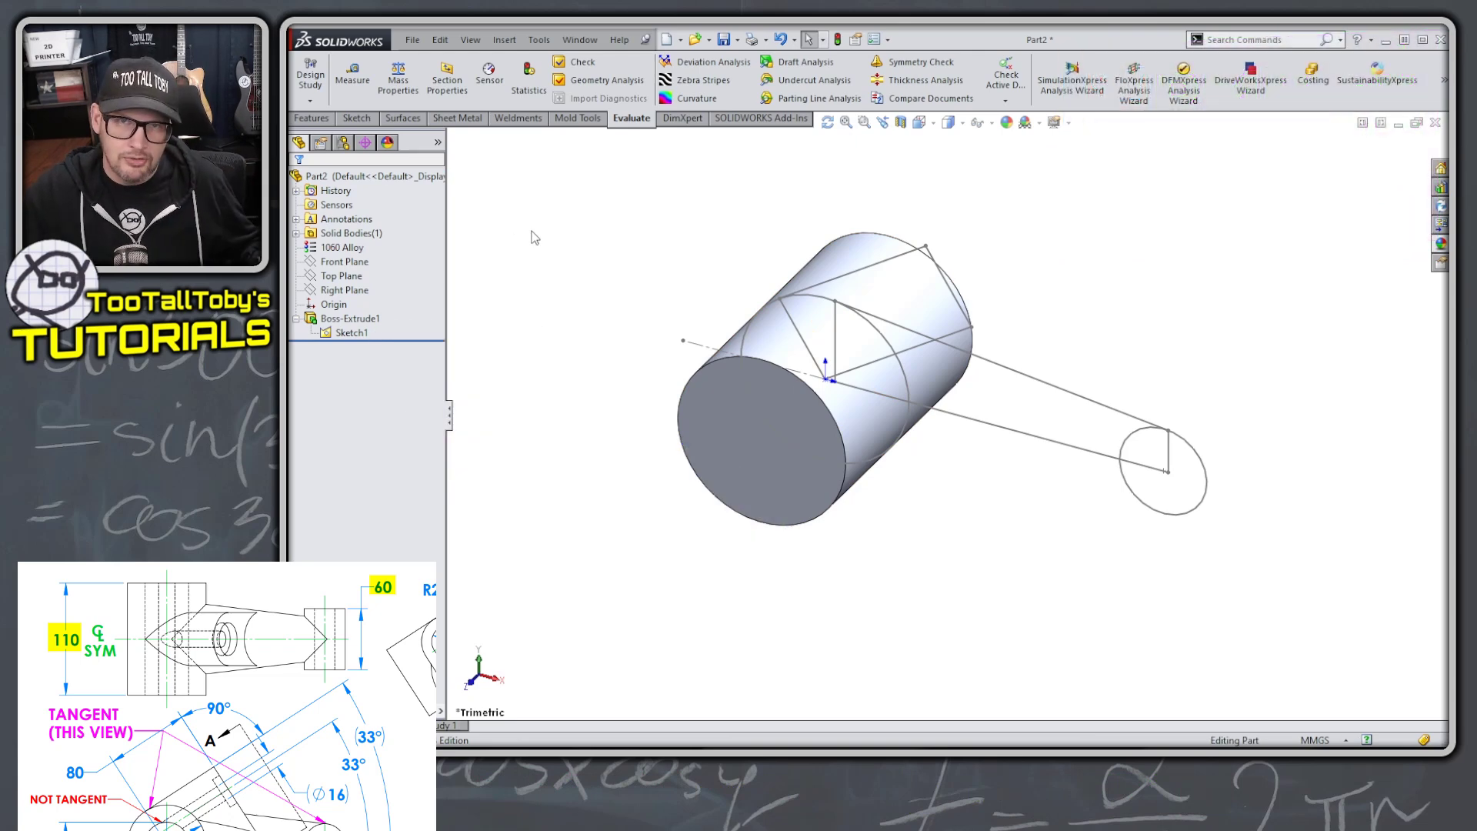
mouse_move(920, 554)
middle_down()
mouse_move(920, 518)
mouse_move(1257, 471)
middle_up()
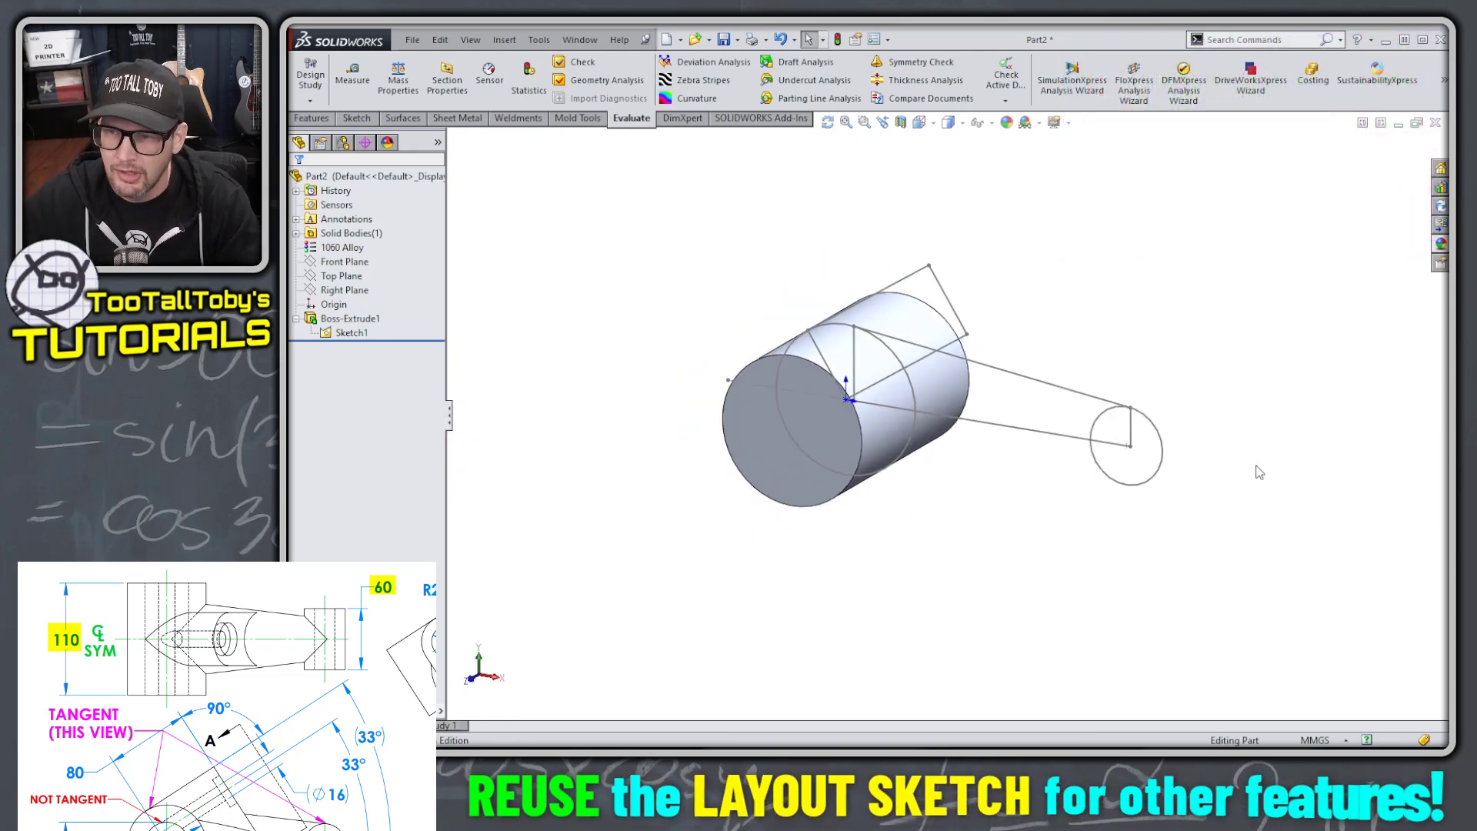
Step: Extrude the Ø40 circle 60 mm mid plane as a second cylinder
click(1167, 460)
right_click(1129, 278)
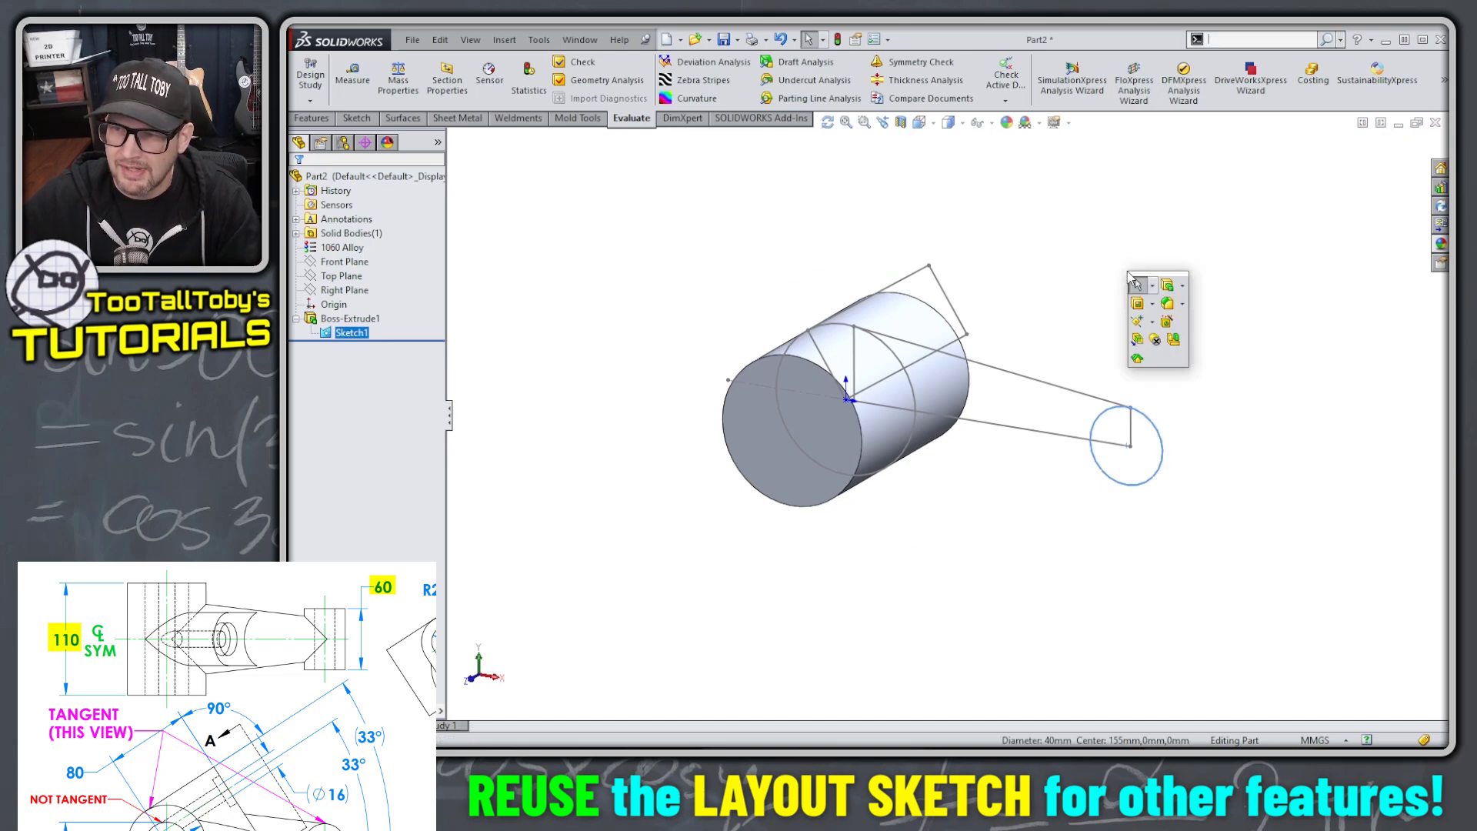
click(1167, 286)
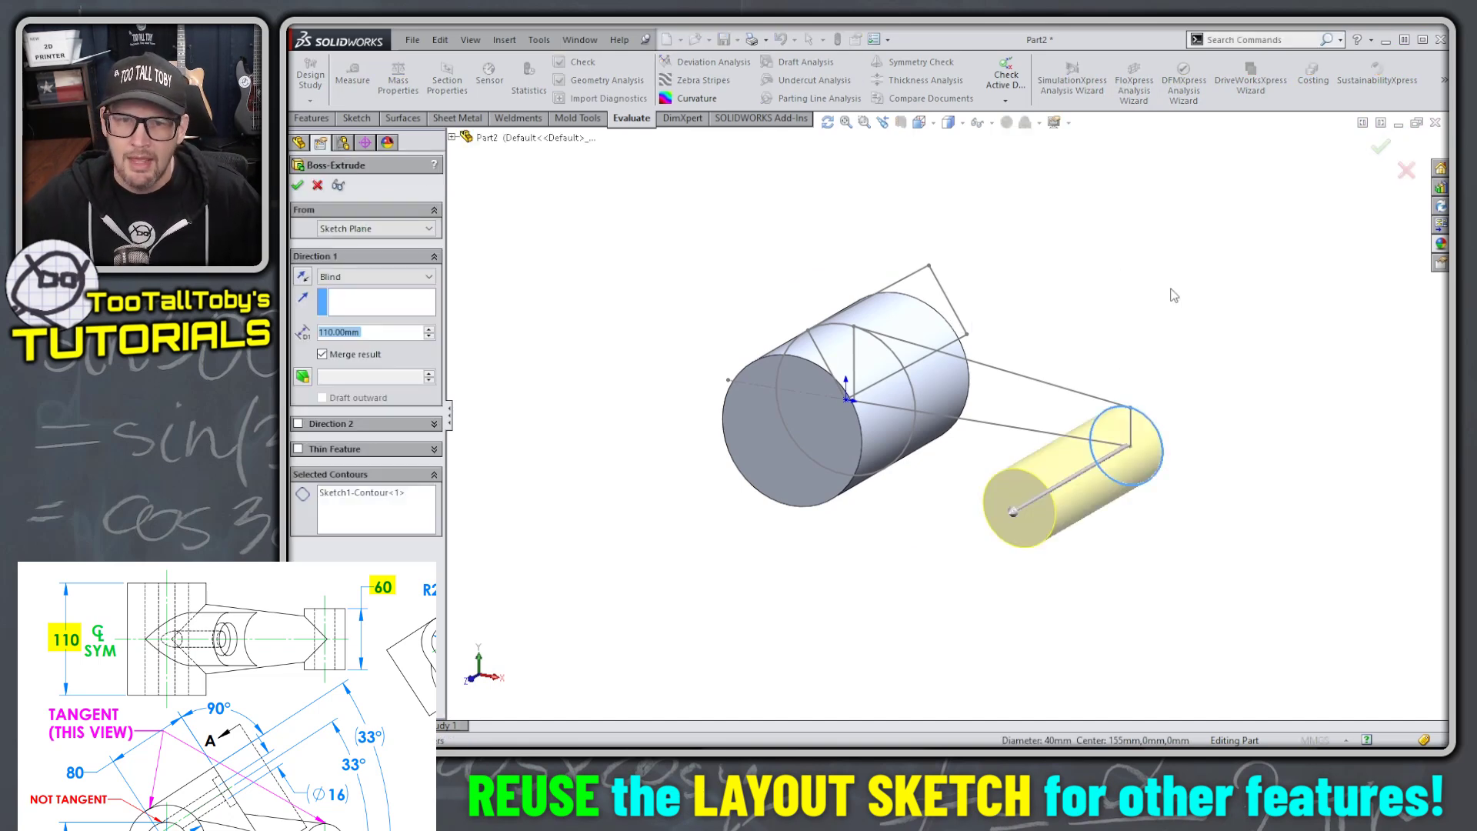
text(60)
key(Return)
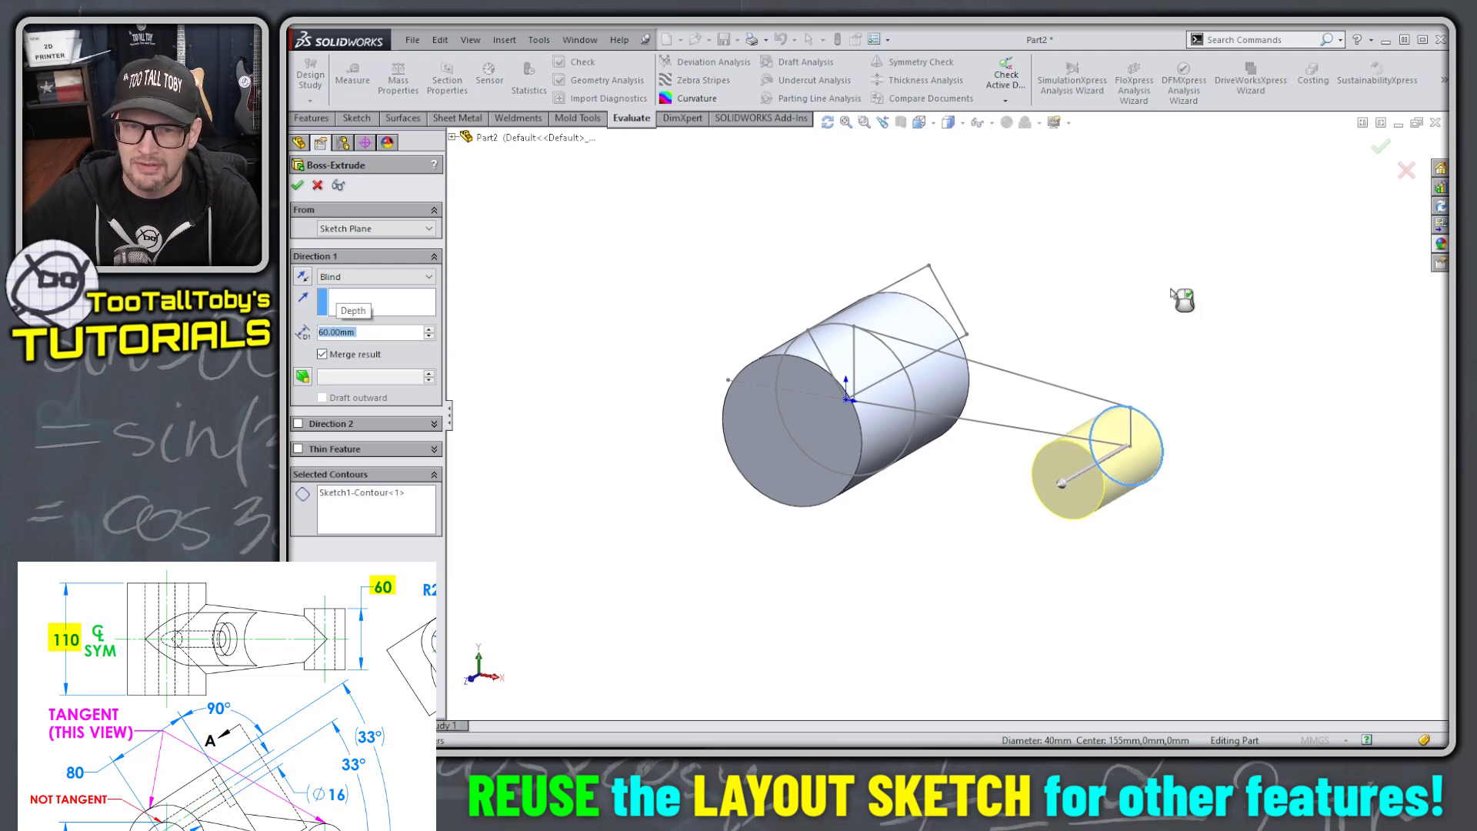
right_click(1098, 279)
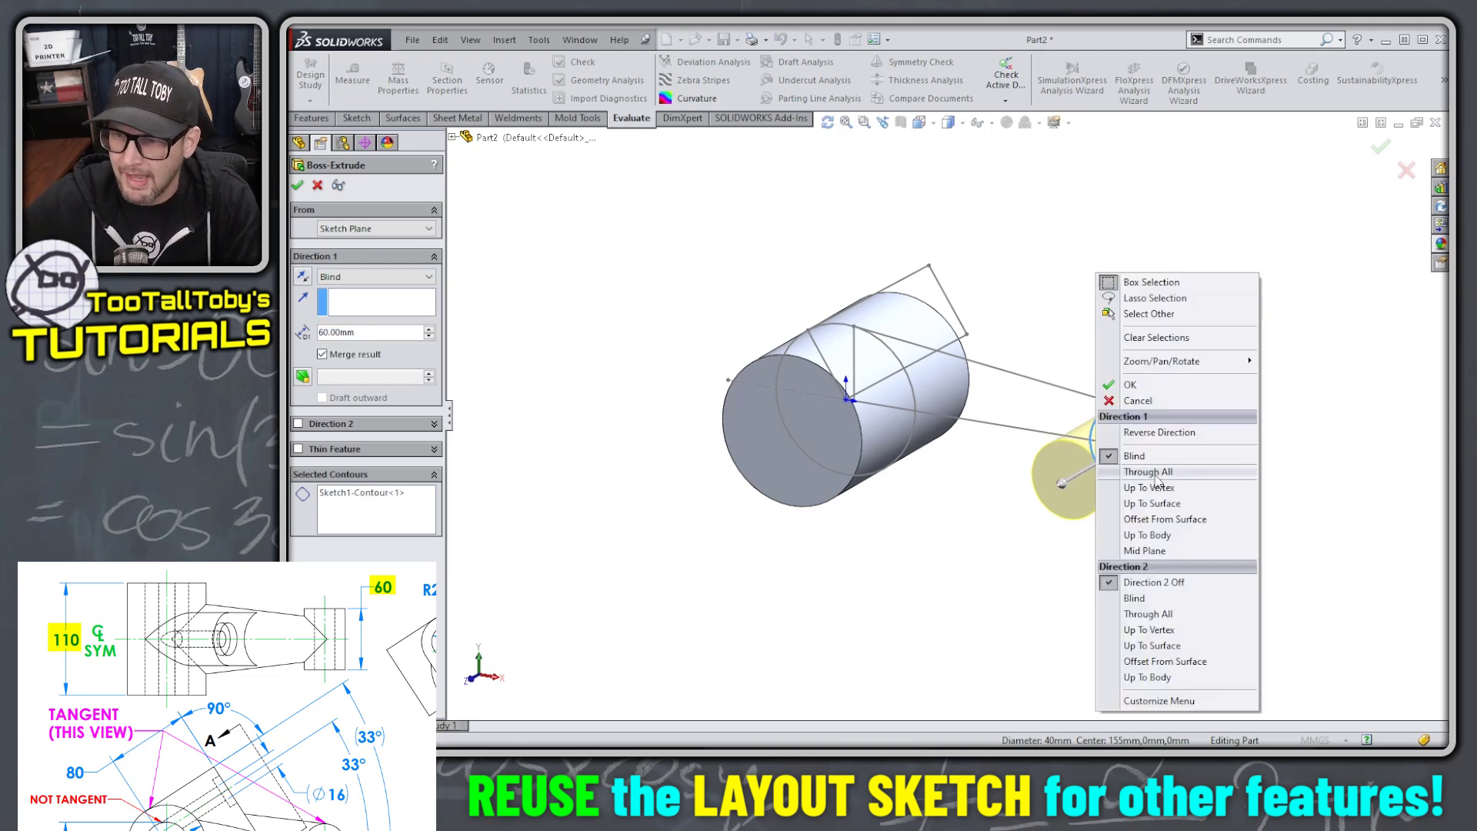
click(1151, 551)
right_click(1147, 518)
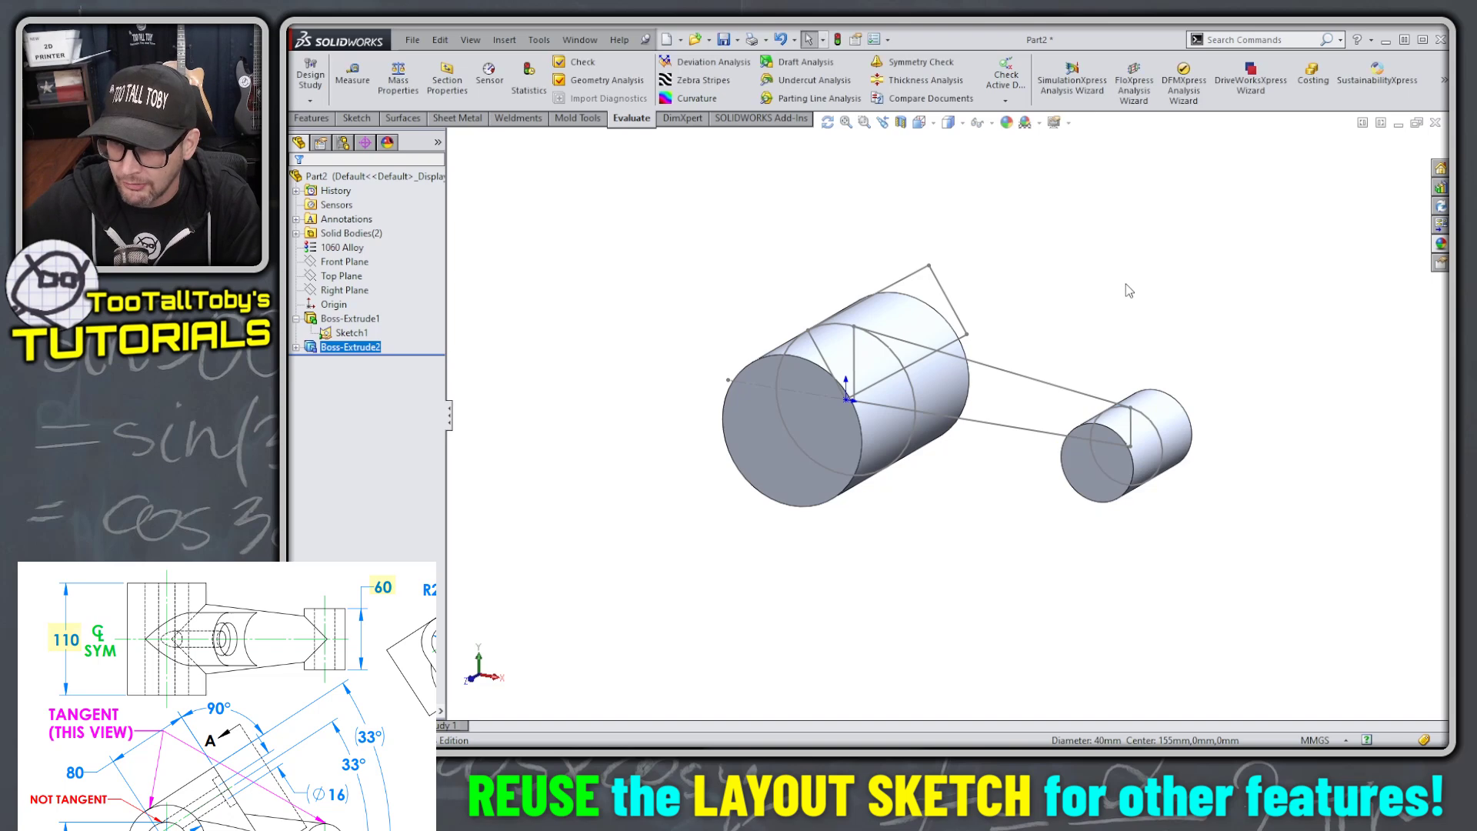
Step: Select the closed outline chain and revolve it about the centreline into a tapered cone
right_click(985, 375)
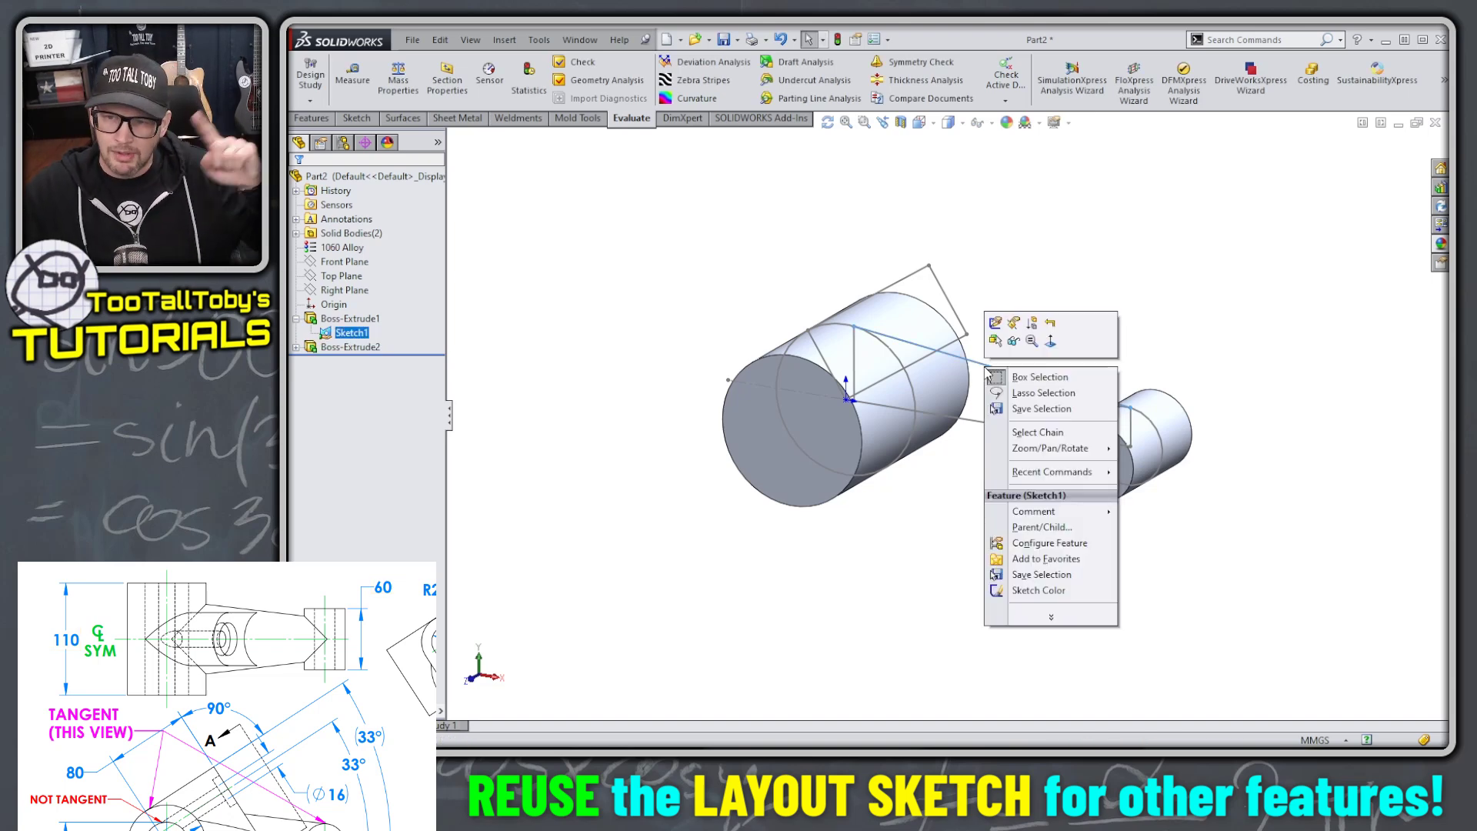
click(1040, 434)
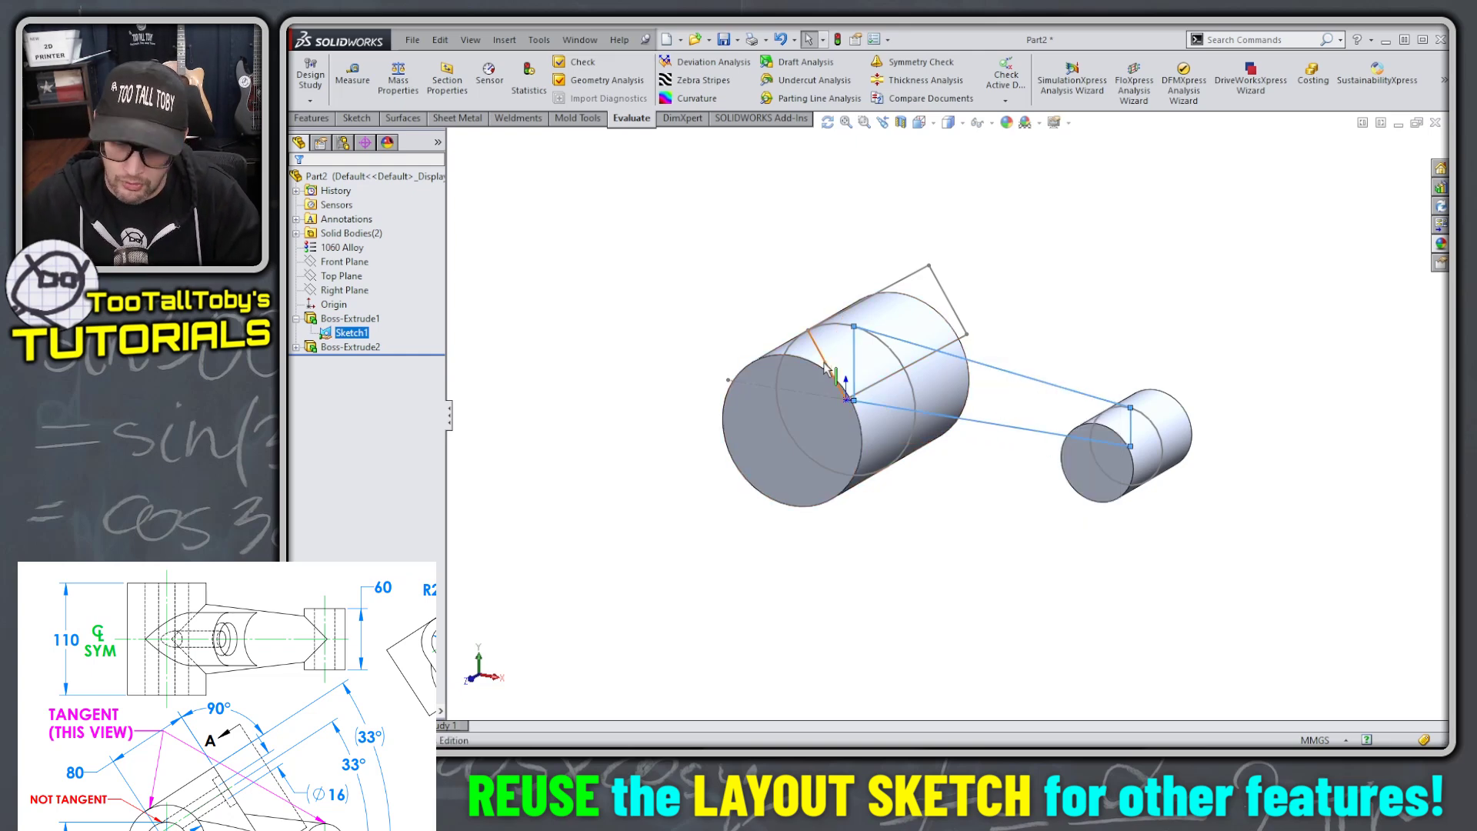
click(761, 386)
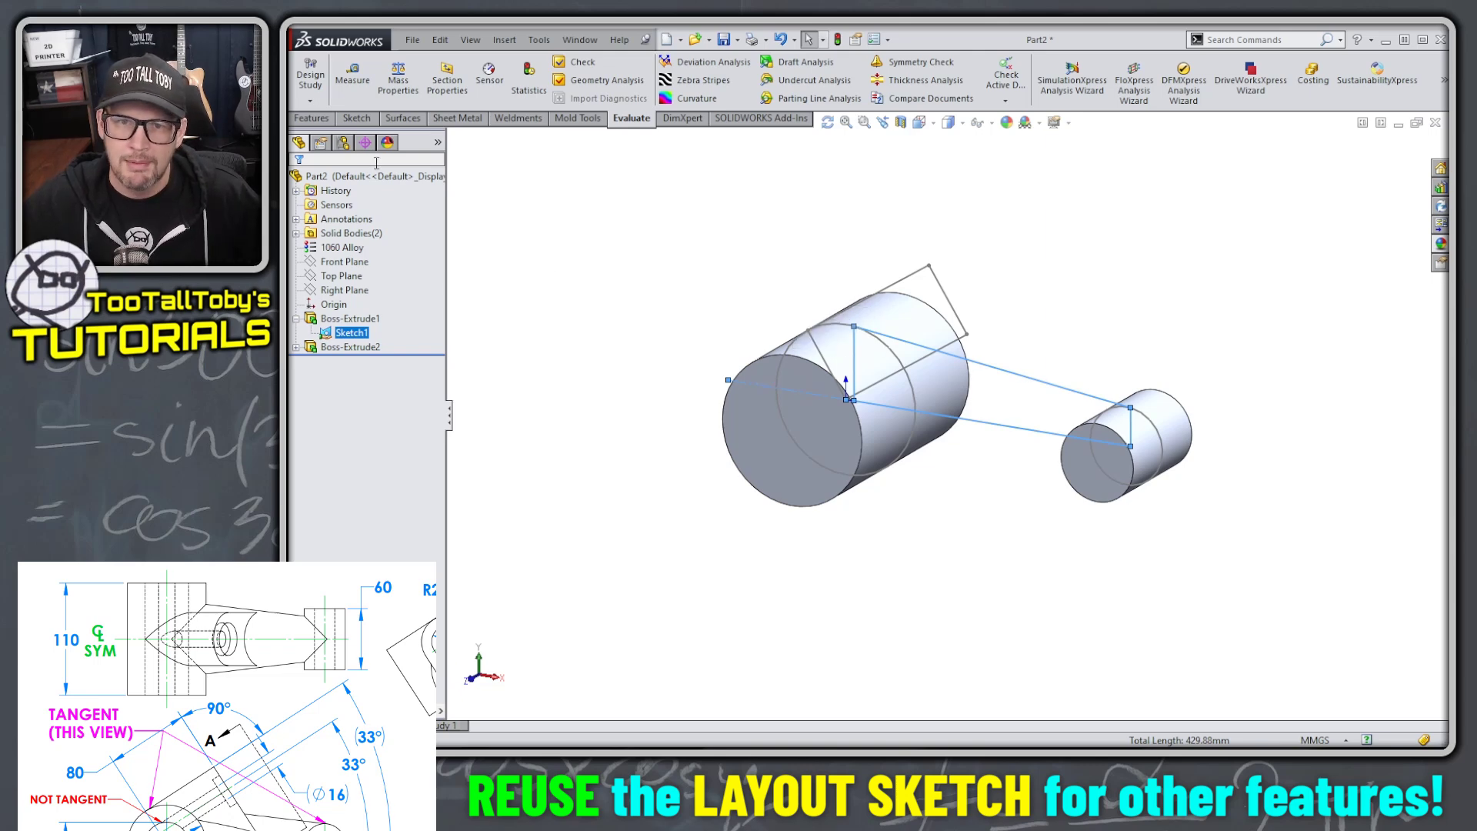
click(311, 118)
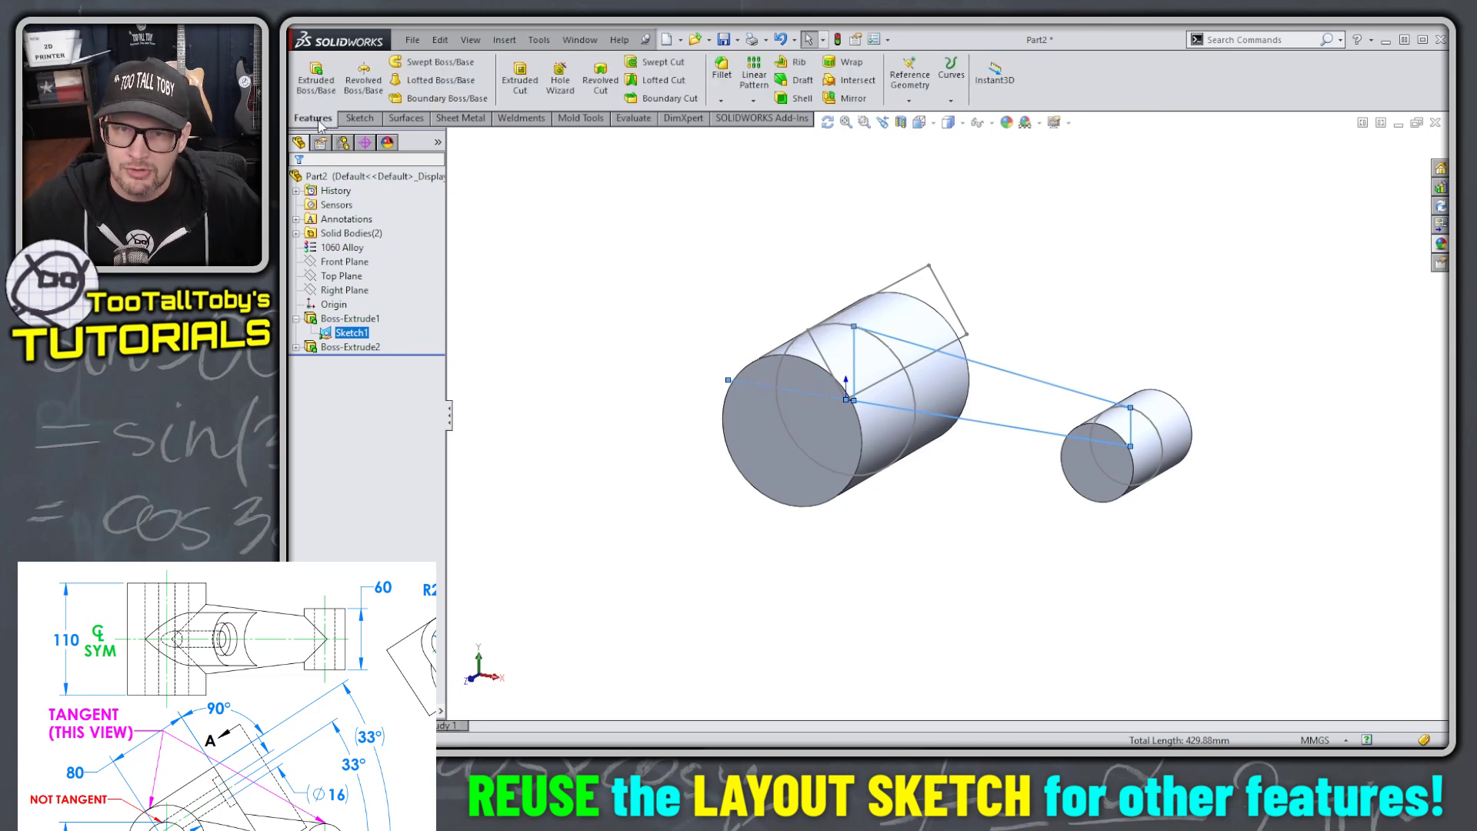
click(377, 80)
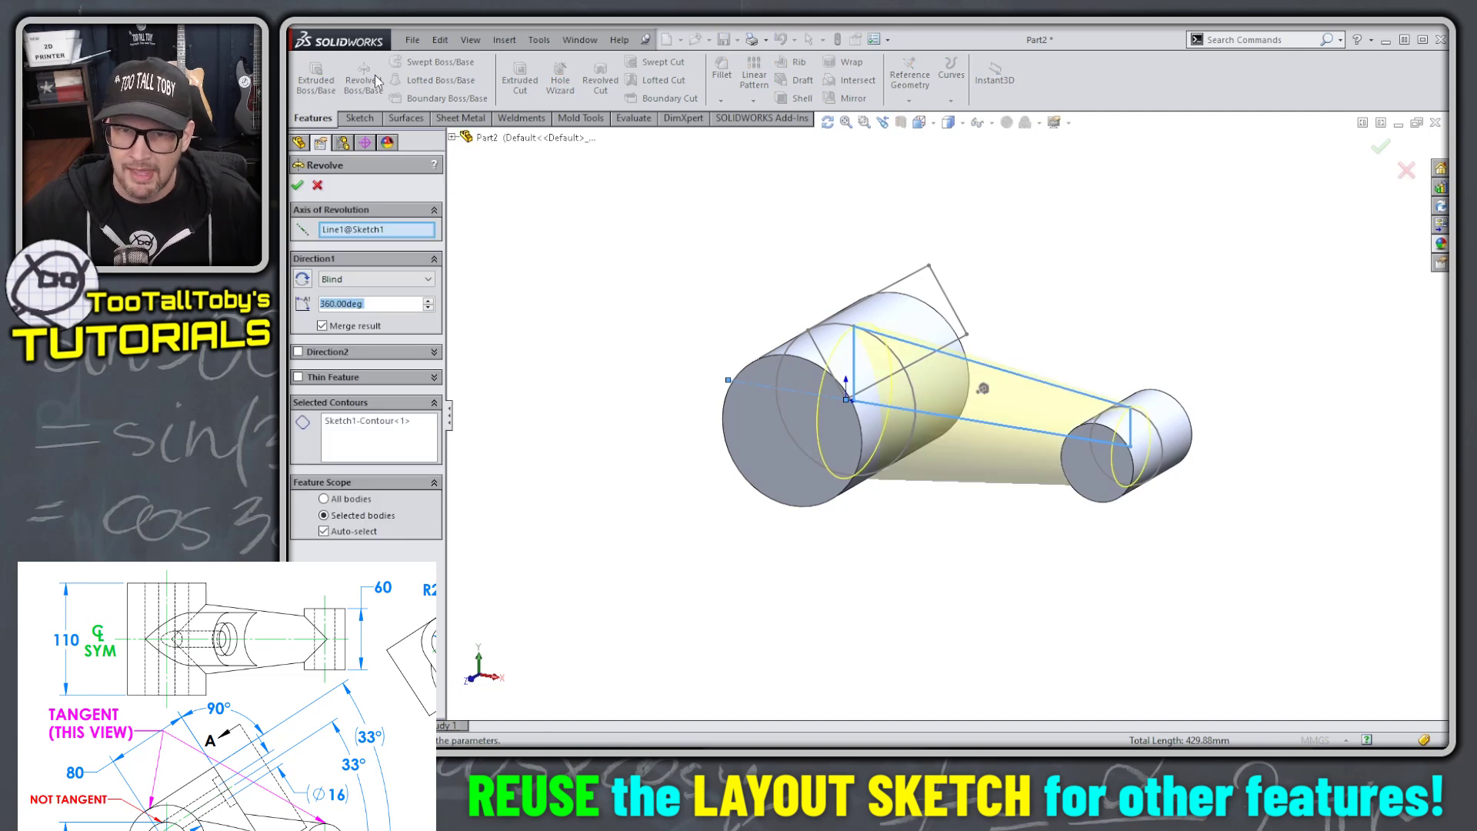
click(299, 187)
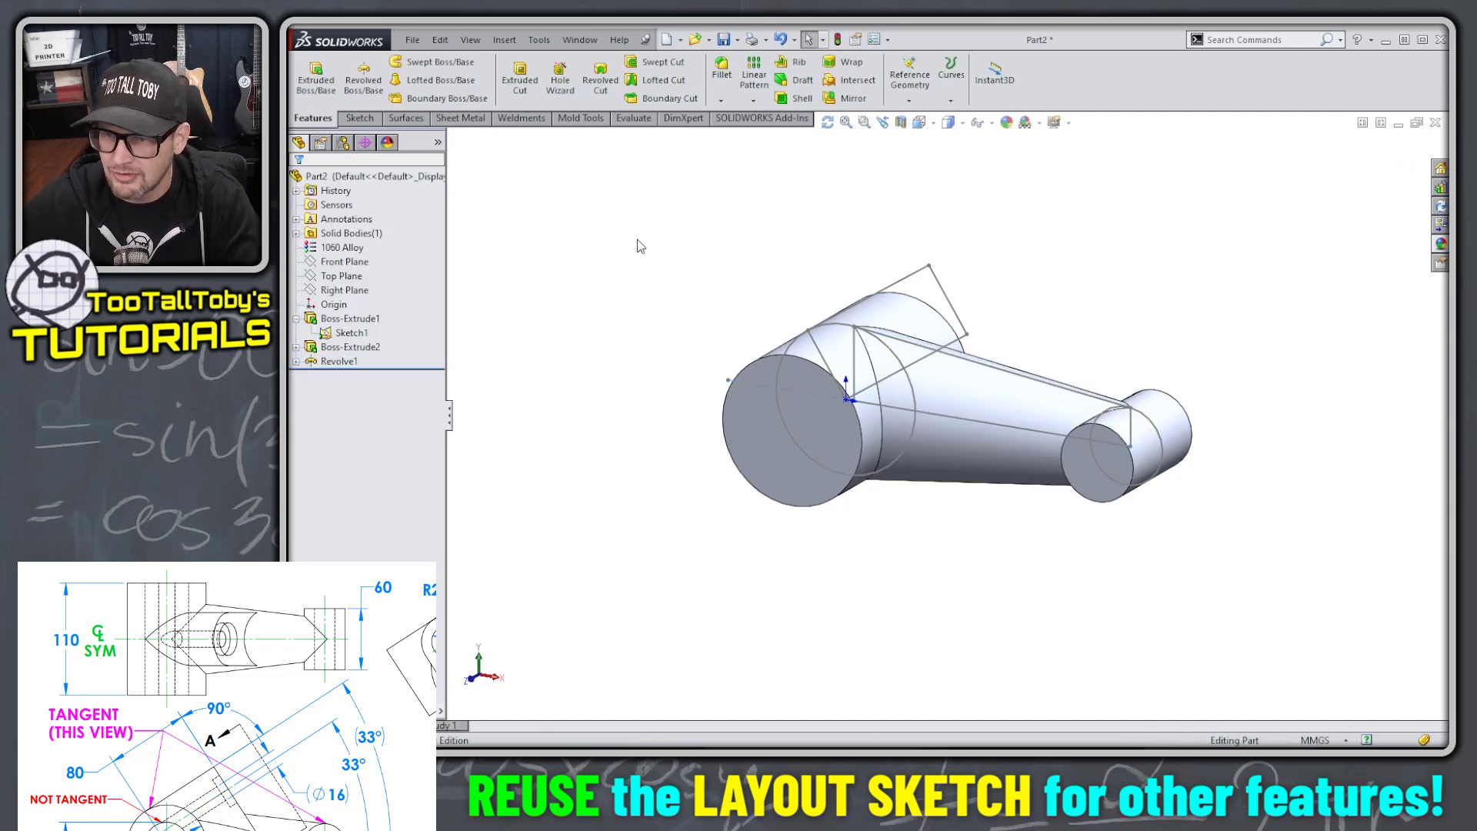
mouse_move(957, 331)
middle_down()
mouse_move(1008, 296)
mouse_move(973, 334)
middle_up()
scroll(968, 300, down, 2)
scroll(968, 300, down, 2)
key(s)
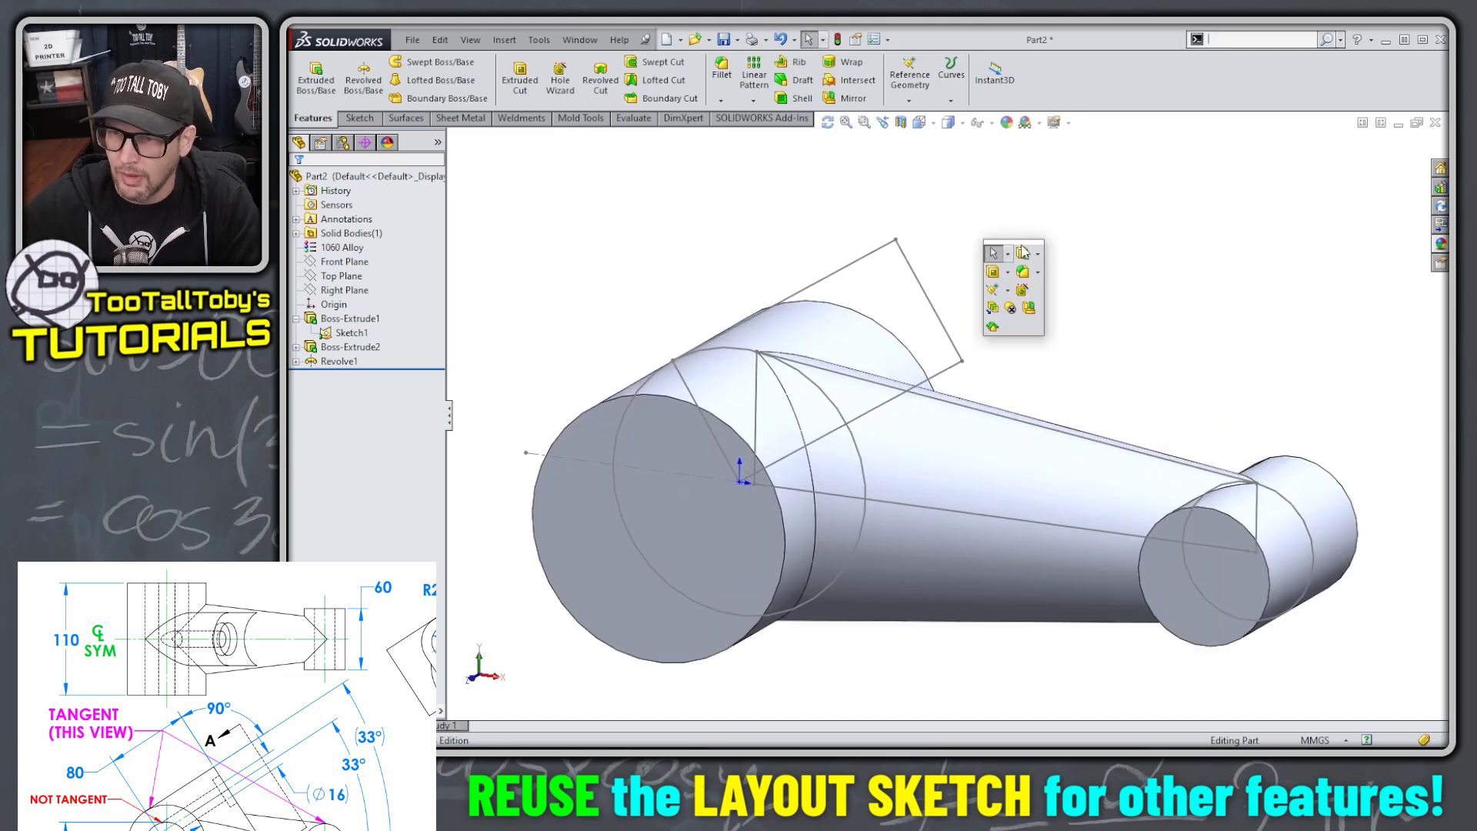
click(994, 293)
click(1016, 306)
click(852, 266)
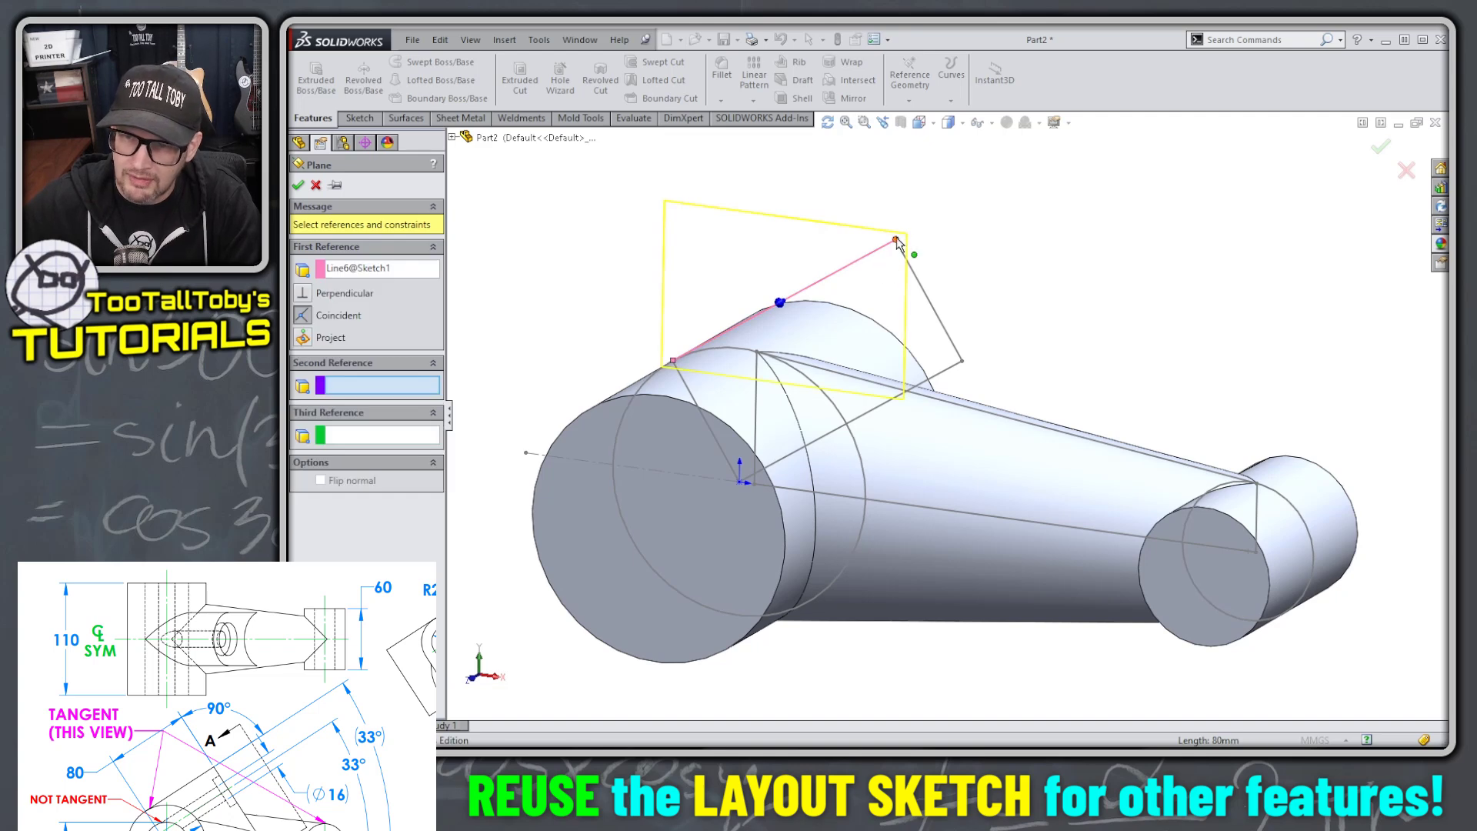
click(896, 242)
scroll(1006, 333, up, 3)
mouse_move(1006, 333)
middle_down()
mouse_move(956, 389)
mouse_move(978, 399)
middle_up()
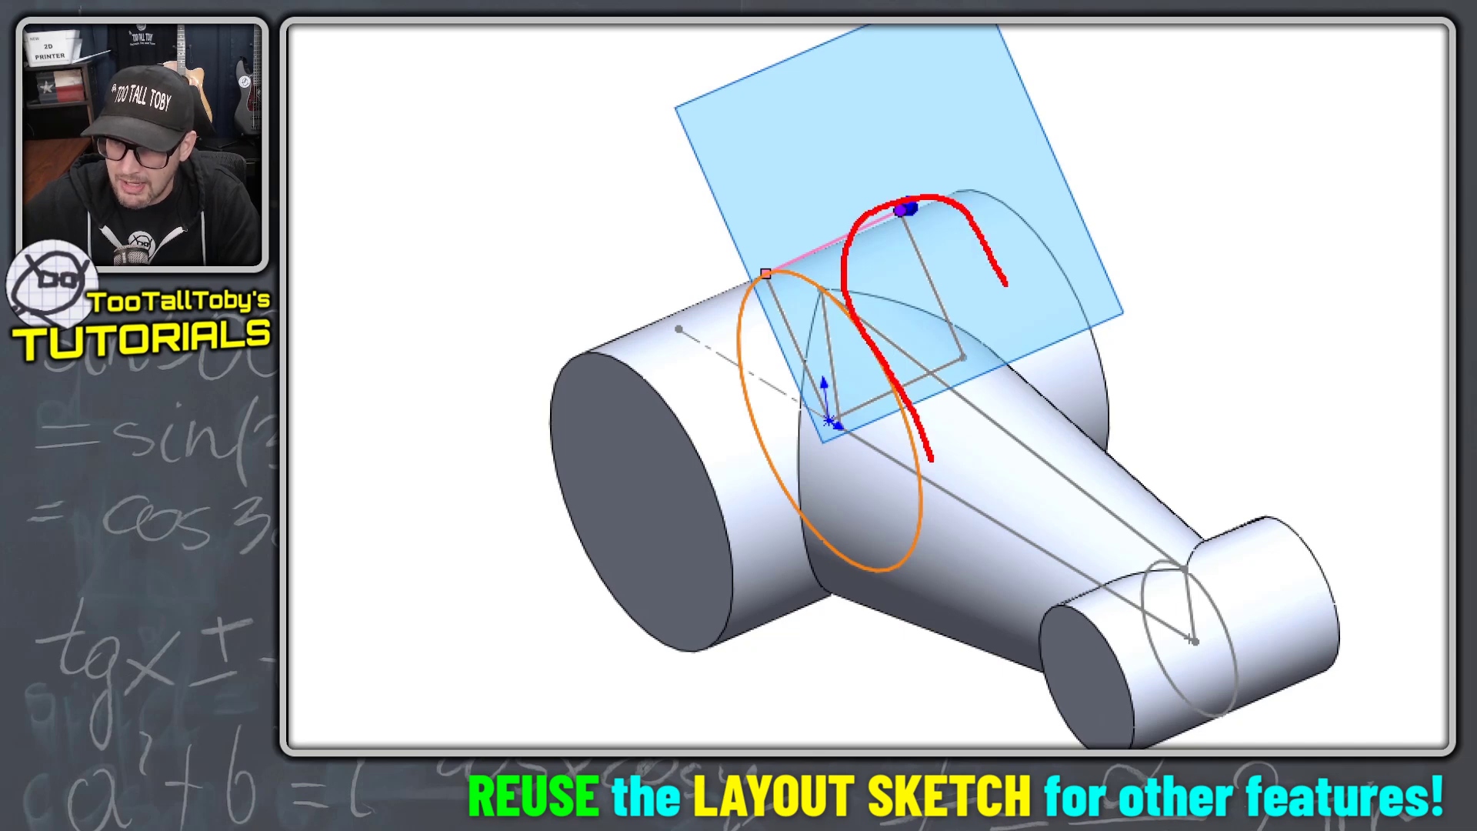
drag(1019, 309, 1074, 408)
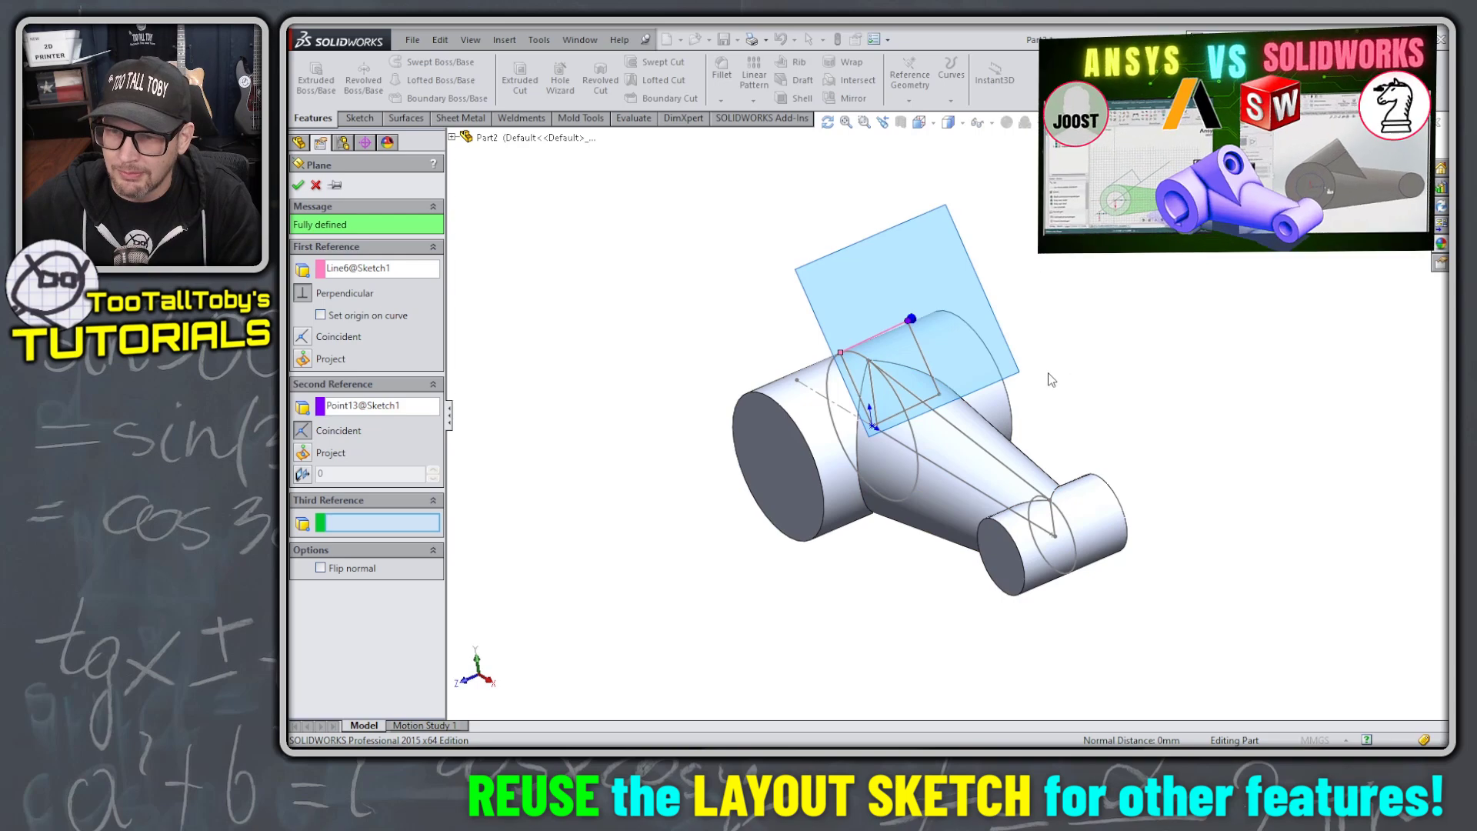
key(Escape)
key(ctrl+1)
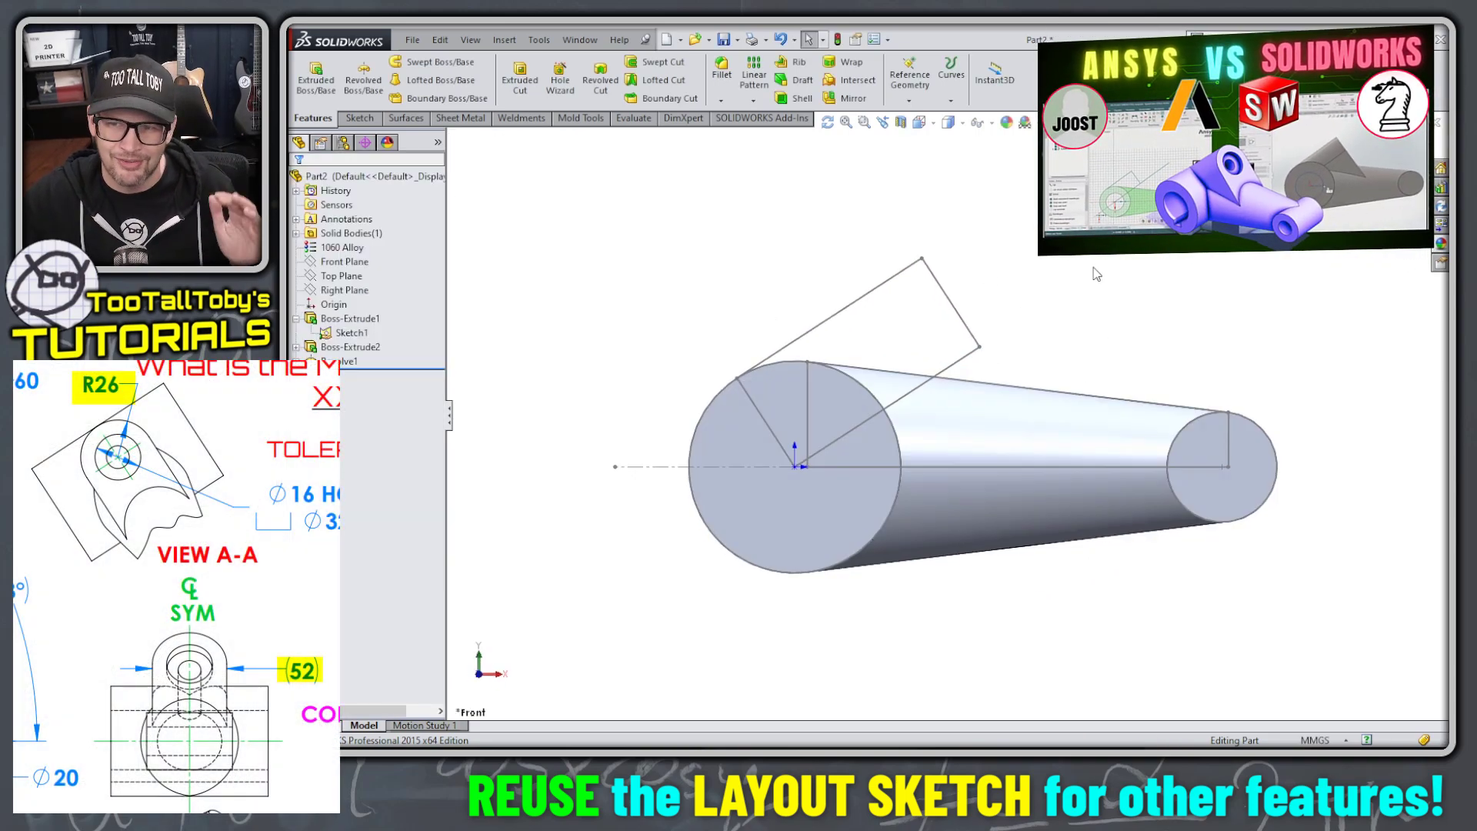
Step: Extrude the angled layout sketch 52 mm with a Mid Plane end condition into a block
right_click(878, 295)
click(961, 304)
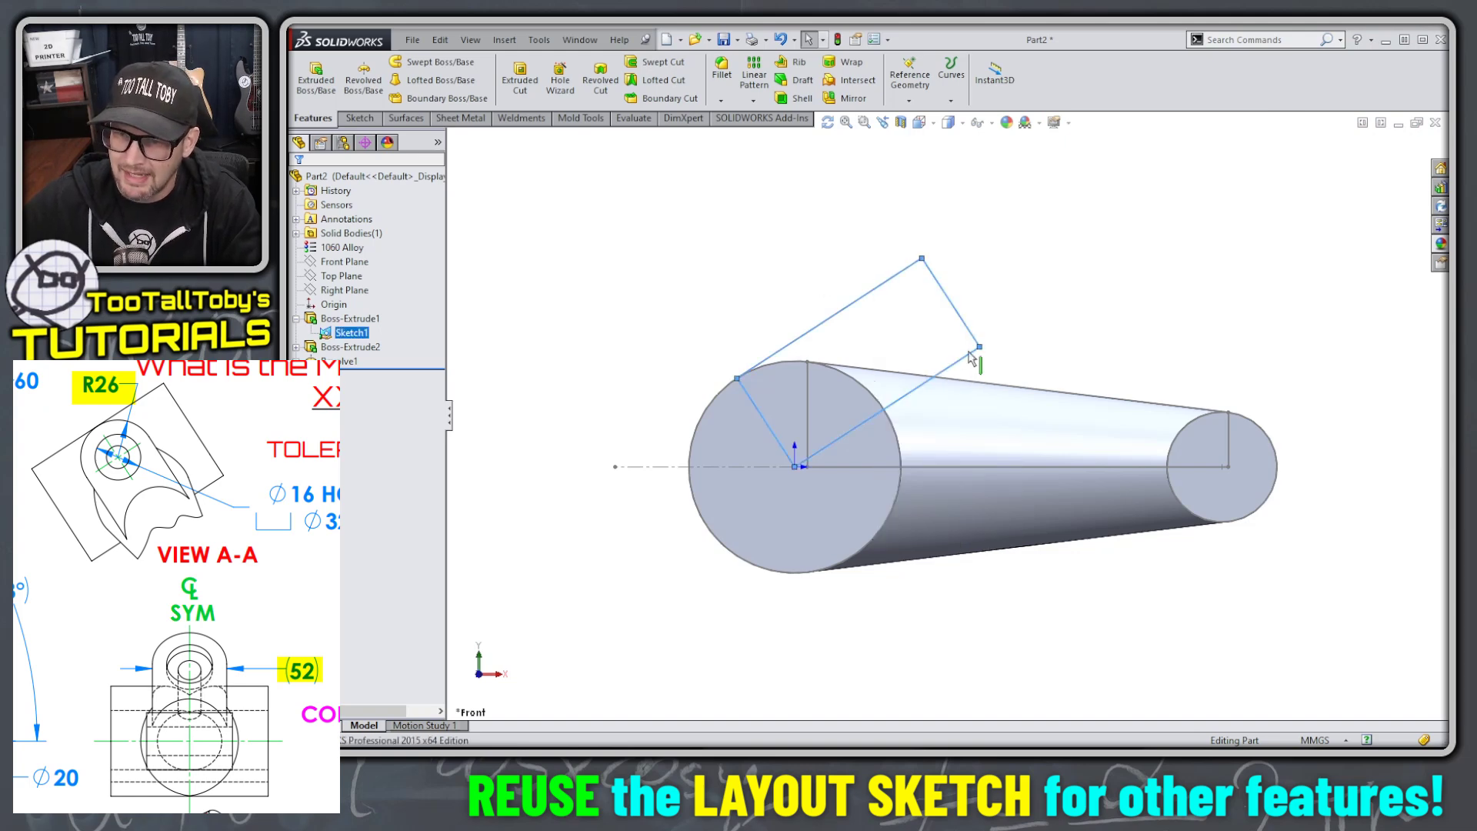
key(s)
click(1040, 247)
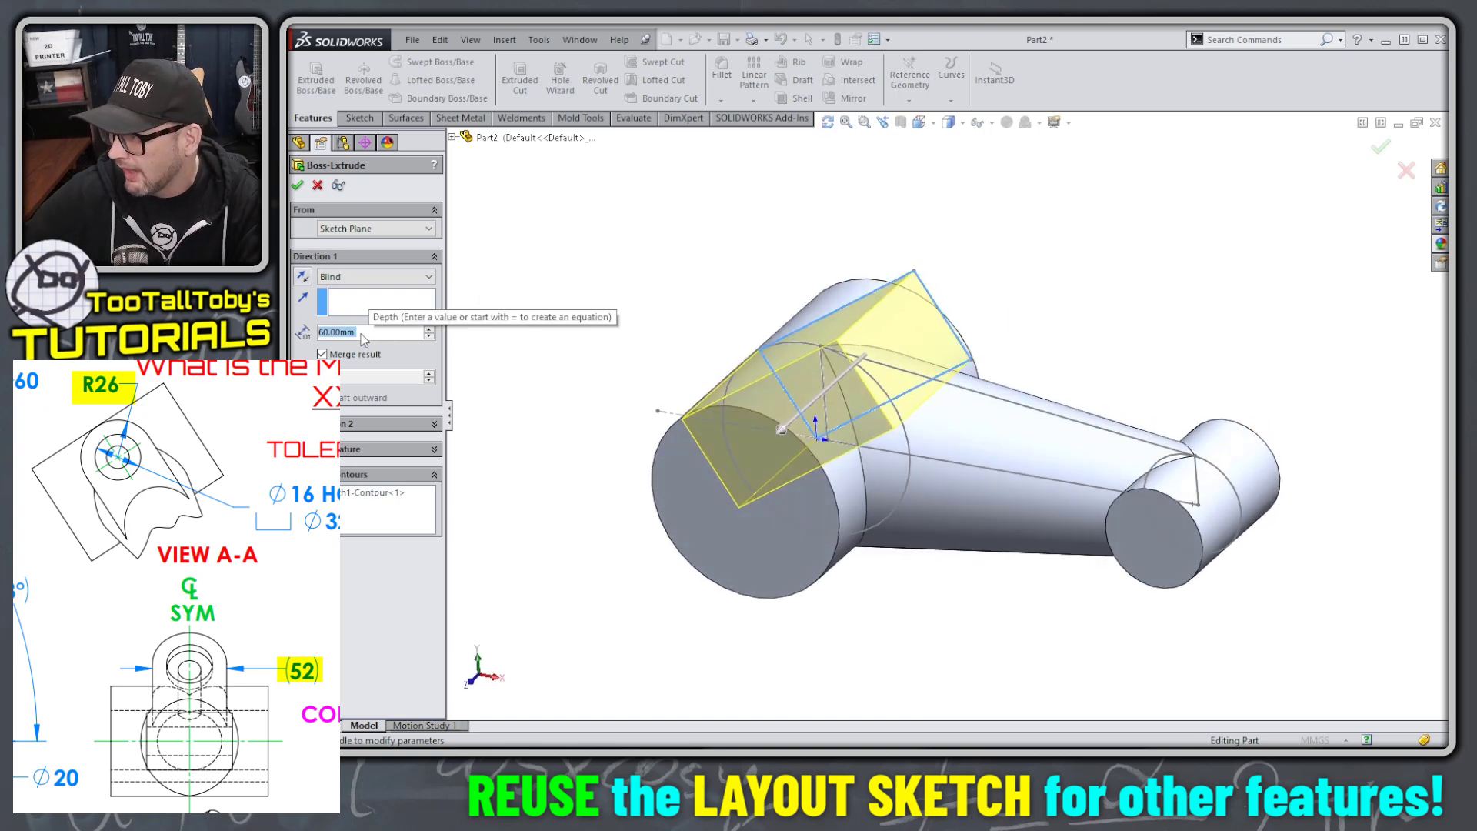
text(52)
key(Return)
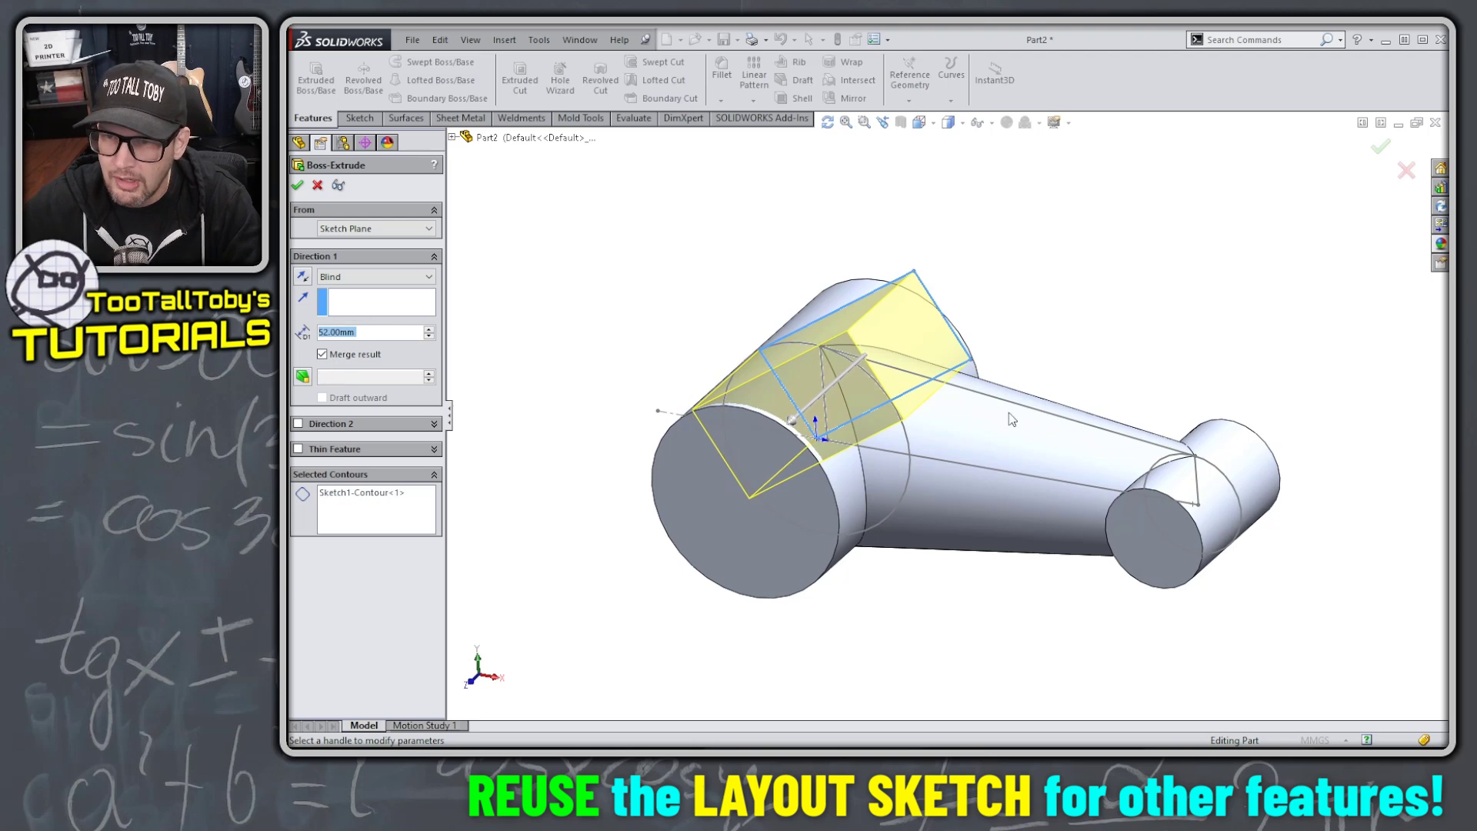
right_click(1075, 246)
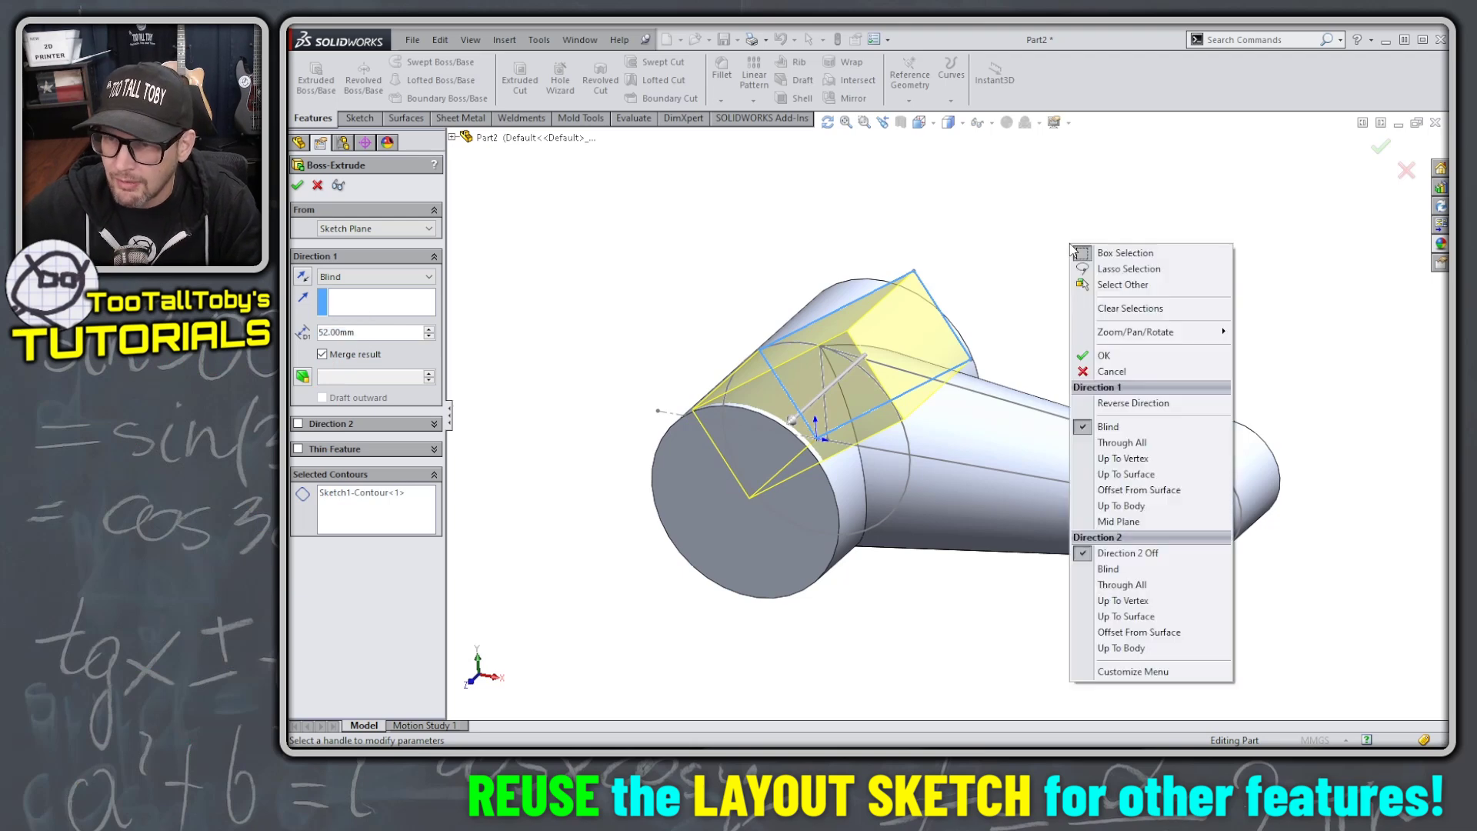
click(1119, 522)
right_click(1125, 521)
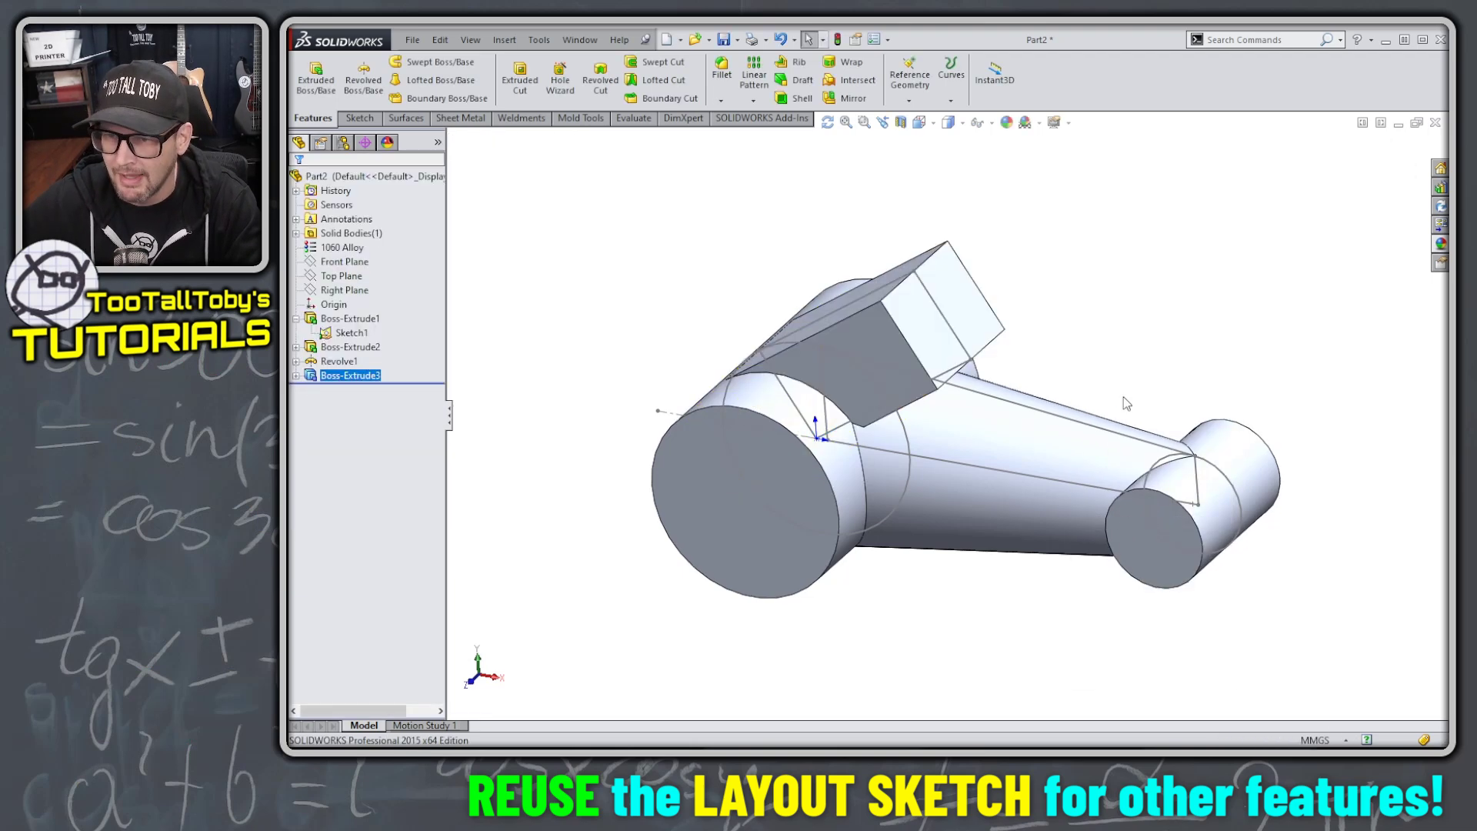
mouse_move(1068, 397)
middle_down()
mouse_move(1101, 214)
mouse_move(1052, 372)
middle_up()
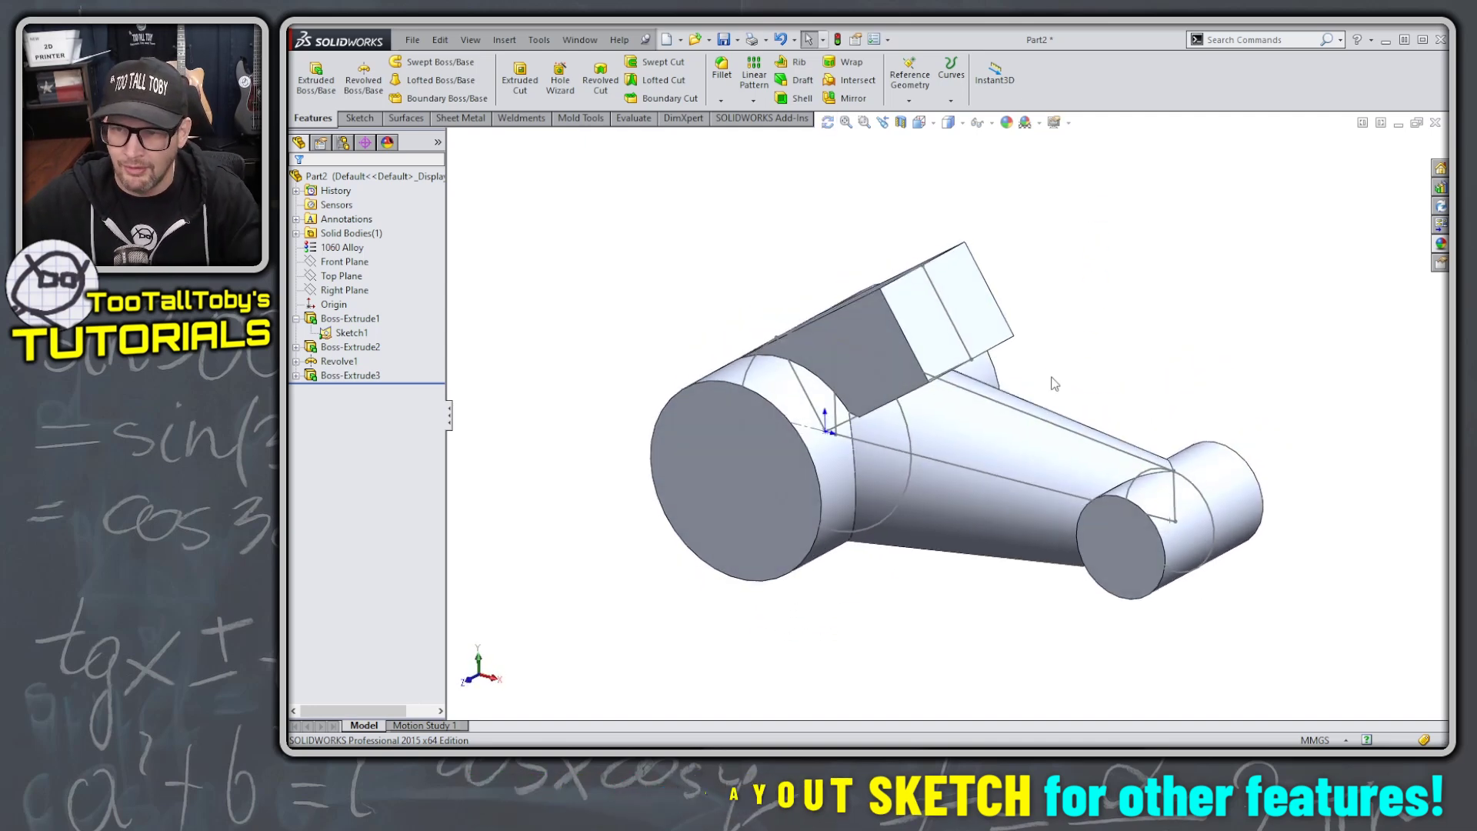
Step: Hide the layout sketch Sketch1
click(1040, 426)
right_click(1040, 426)
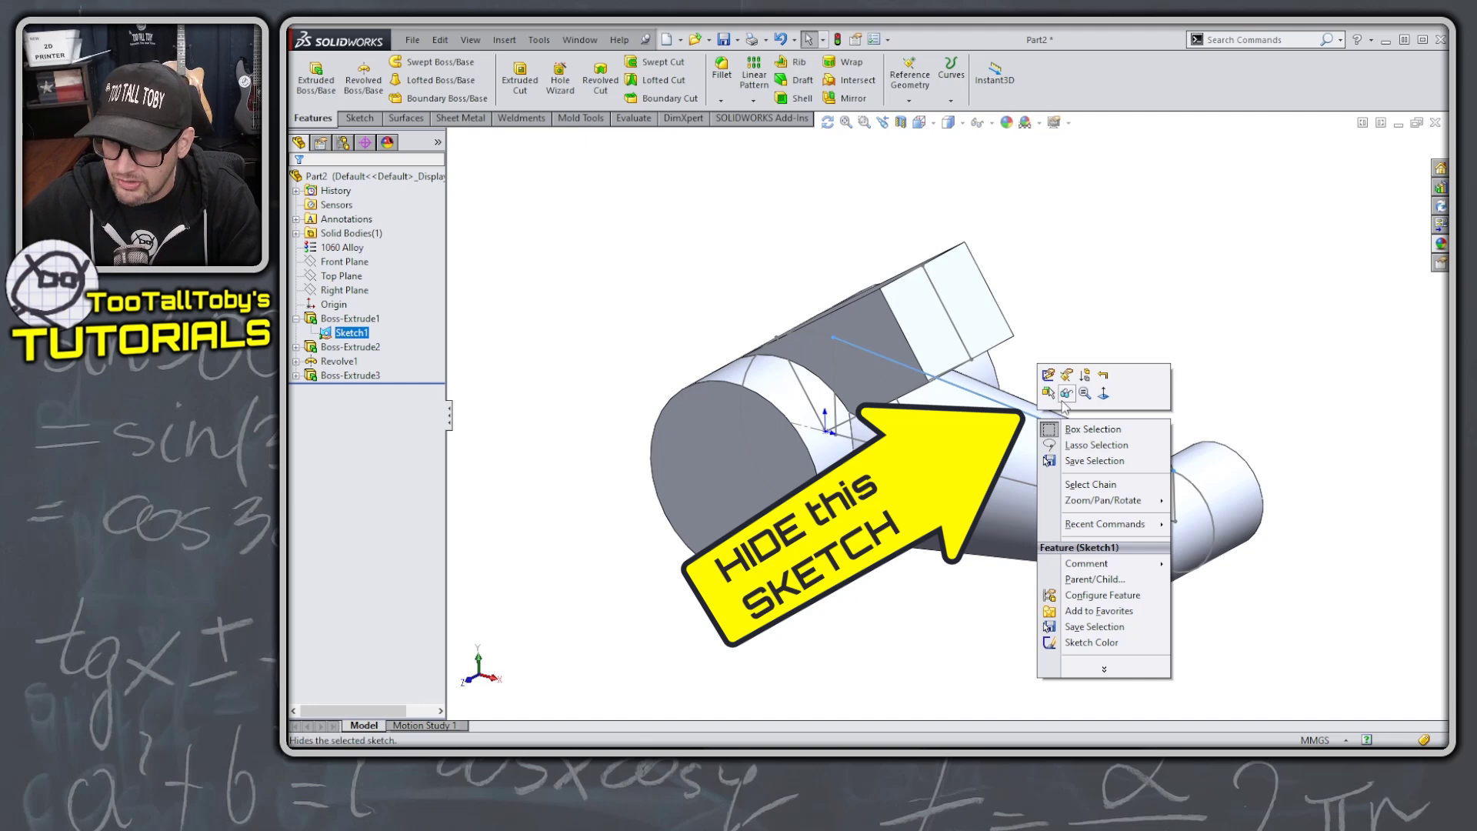
click(1066, 394)
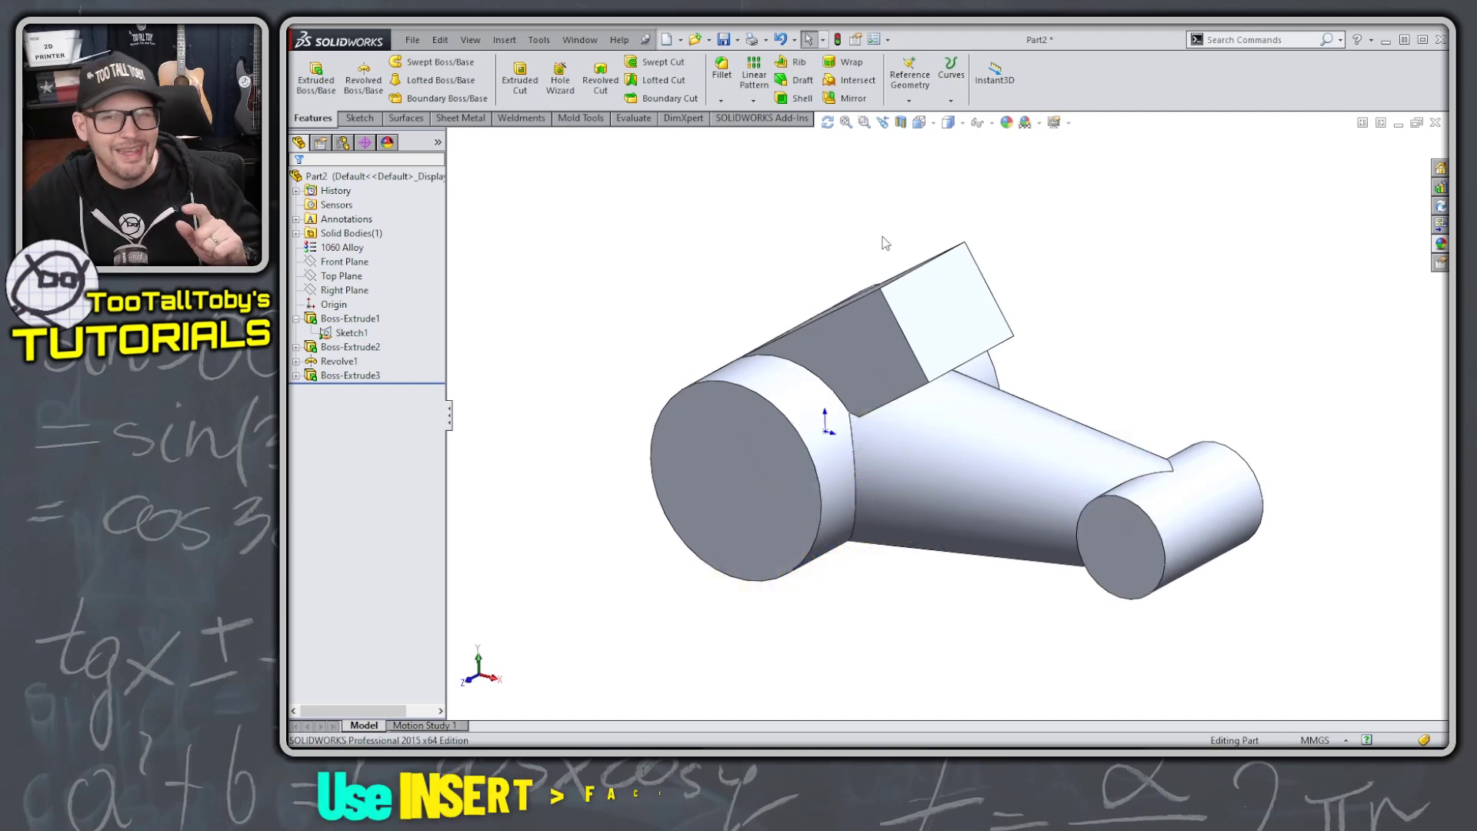
Step: Remove the block's bottom face using Delete Face with Delete and Patch
middle_drag(880, 456, 810, 273)
key(s)
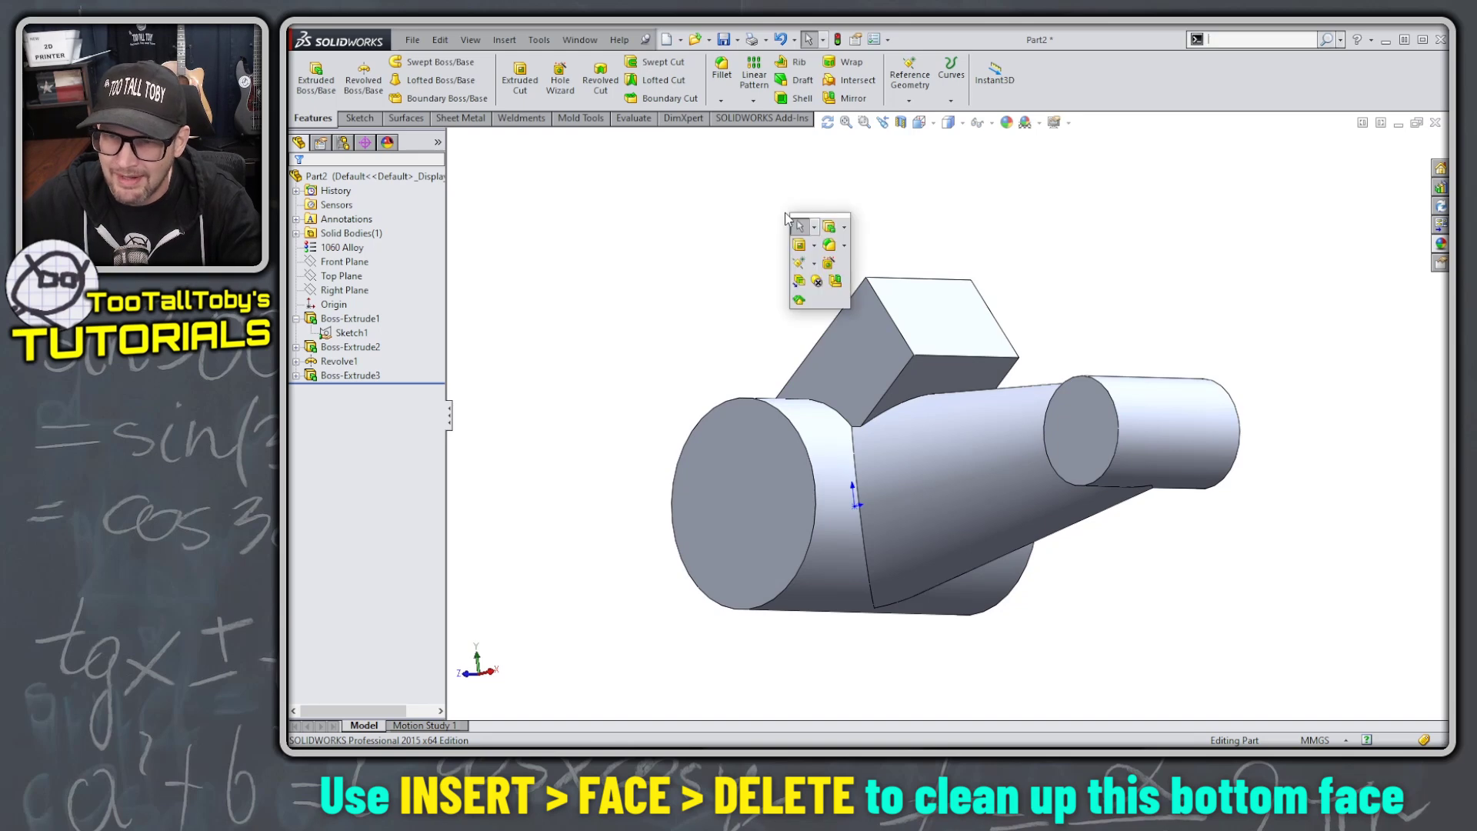
click(818, 283)
click(925, 377)
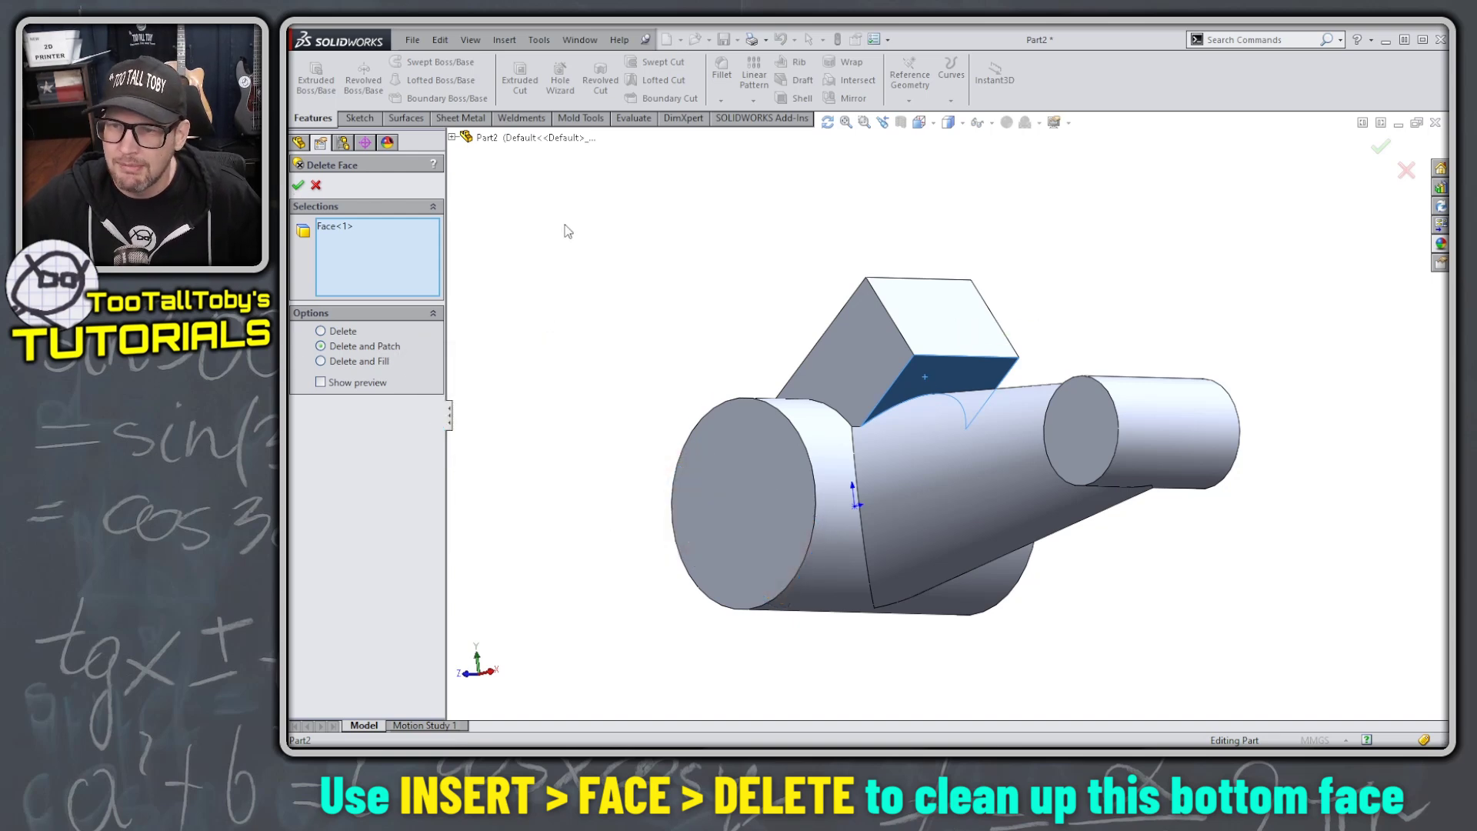
click(298, 185)
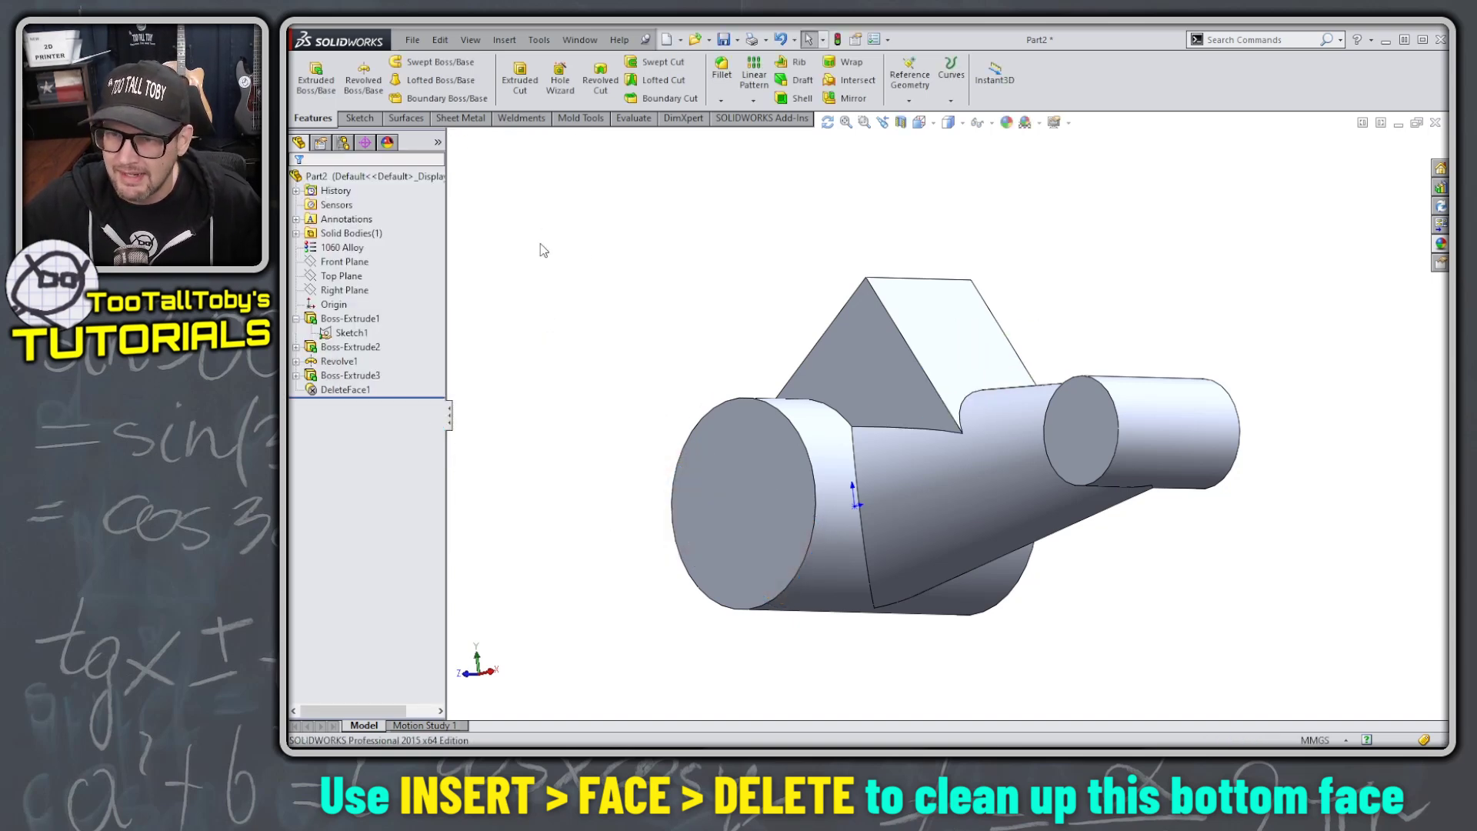
mouse_move(977, 420)
middle_down()
mouse_move(963, 444)
mouse_move(958, 417)
middle_up()
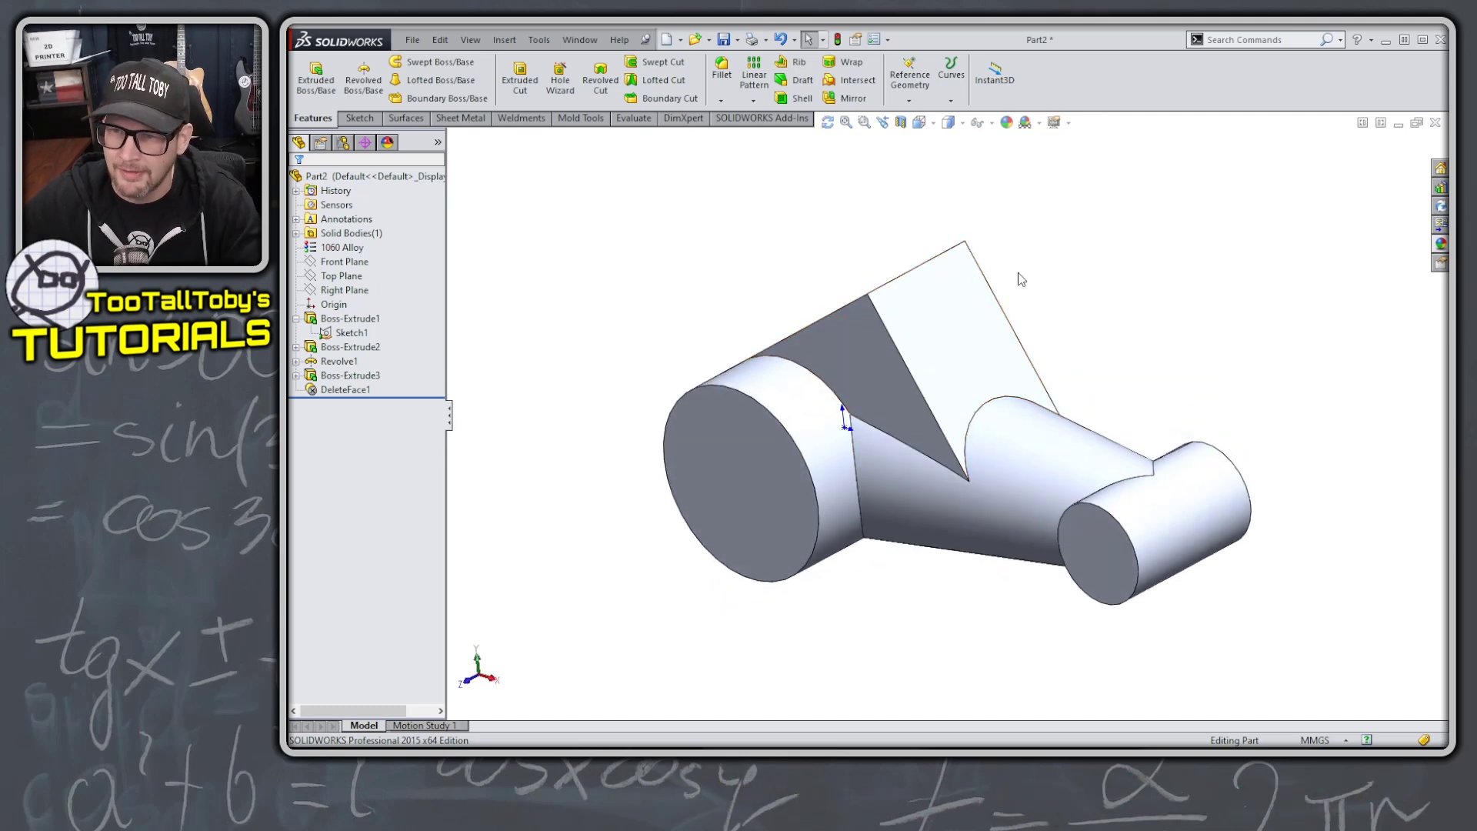
middle_drag(1019, 277, 1036, 297)
Step: Add a Full Round Fillet using the two sloped faces as sides and the top face as center
key(s)
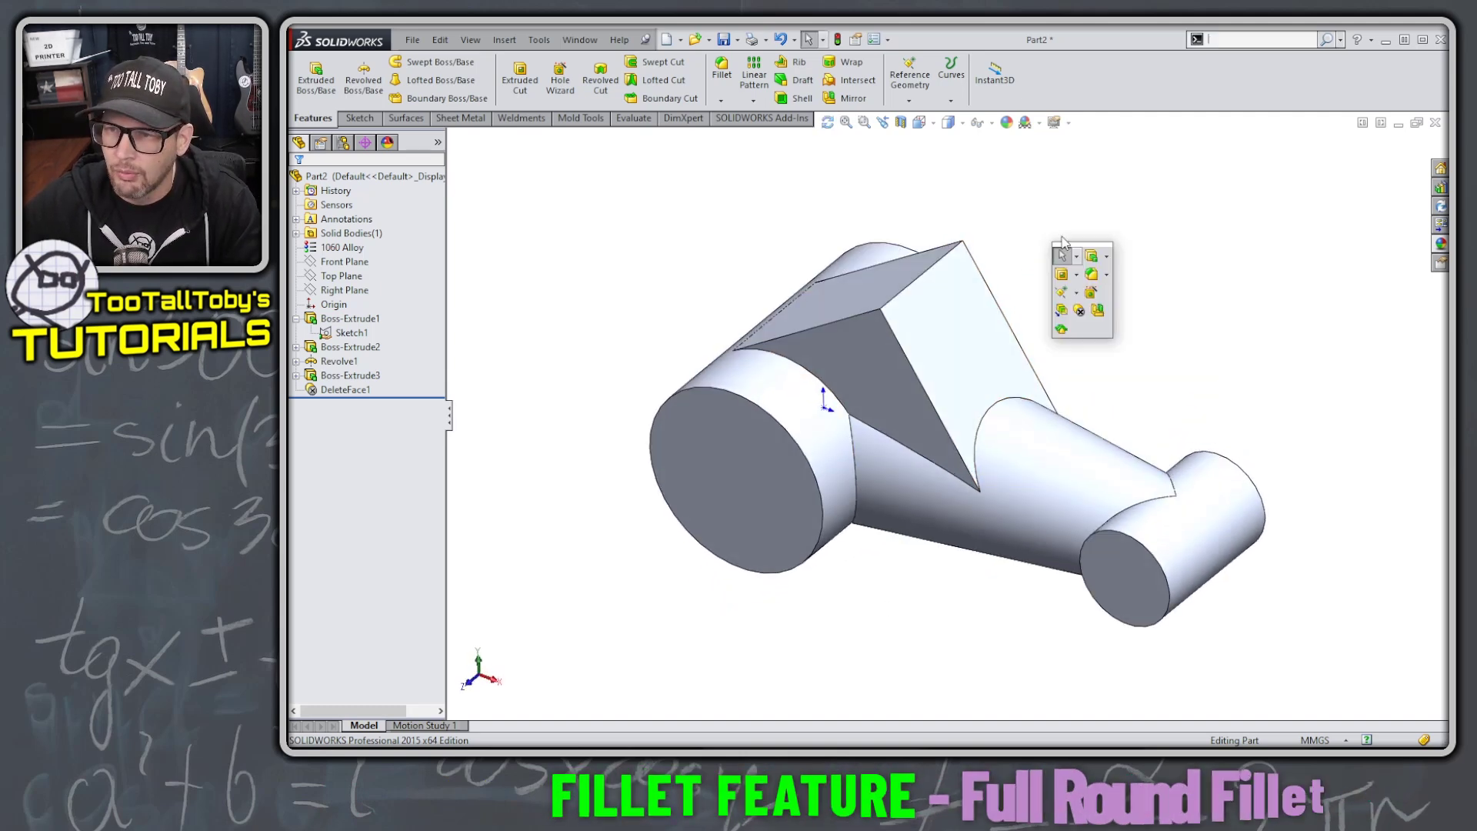
click(1040, 279)
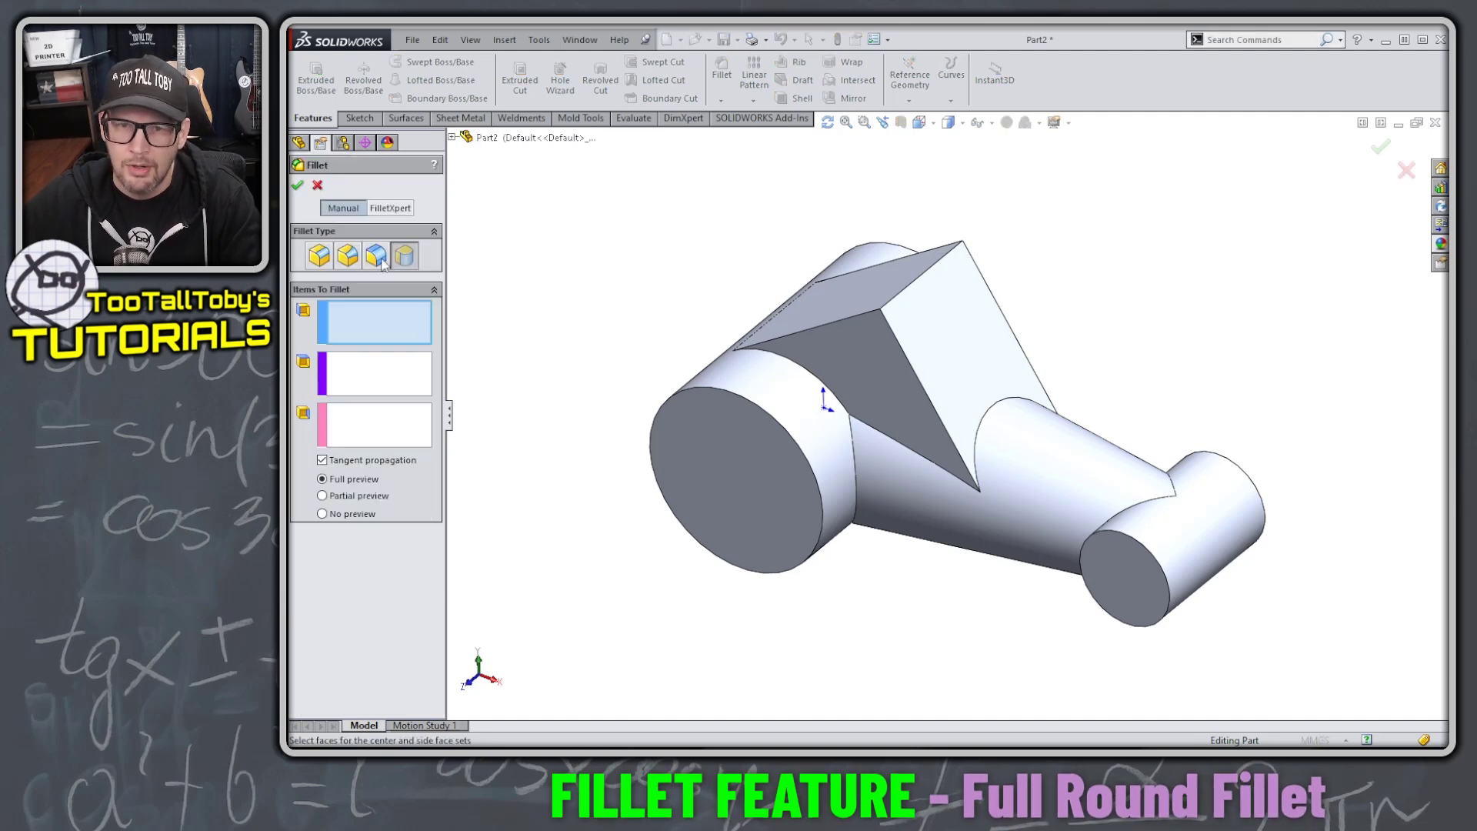
click(319, 255)
click(348, 254)
click(375, 254)
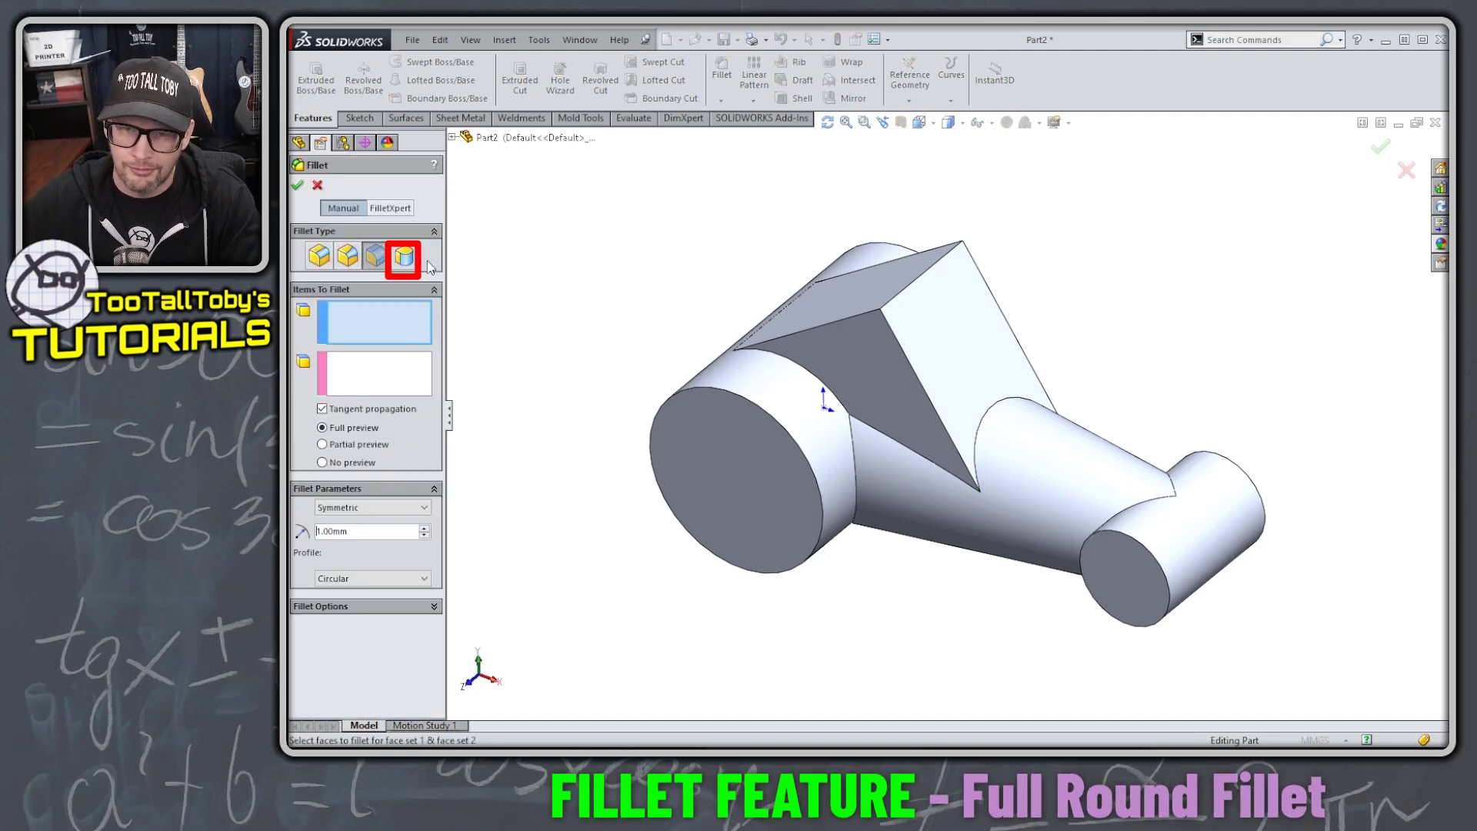
click(408, 260)
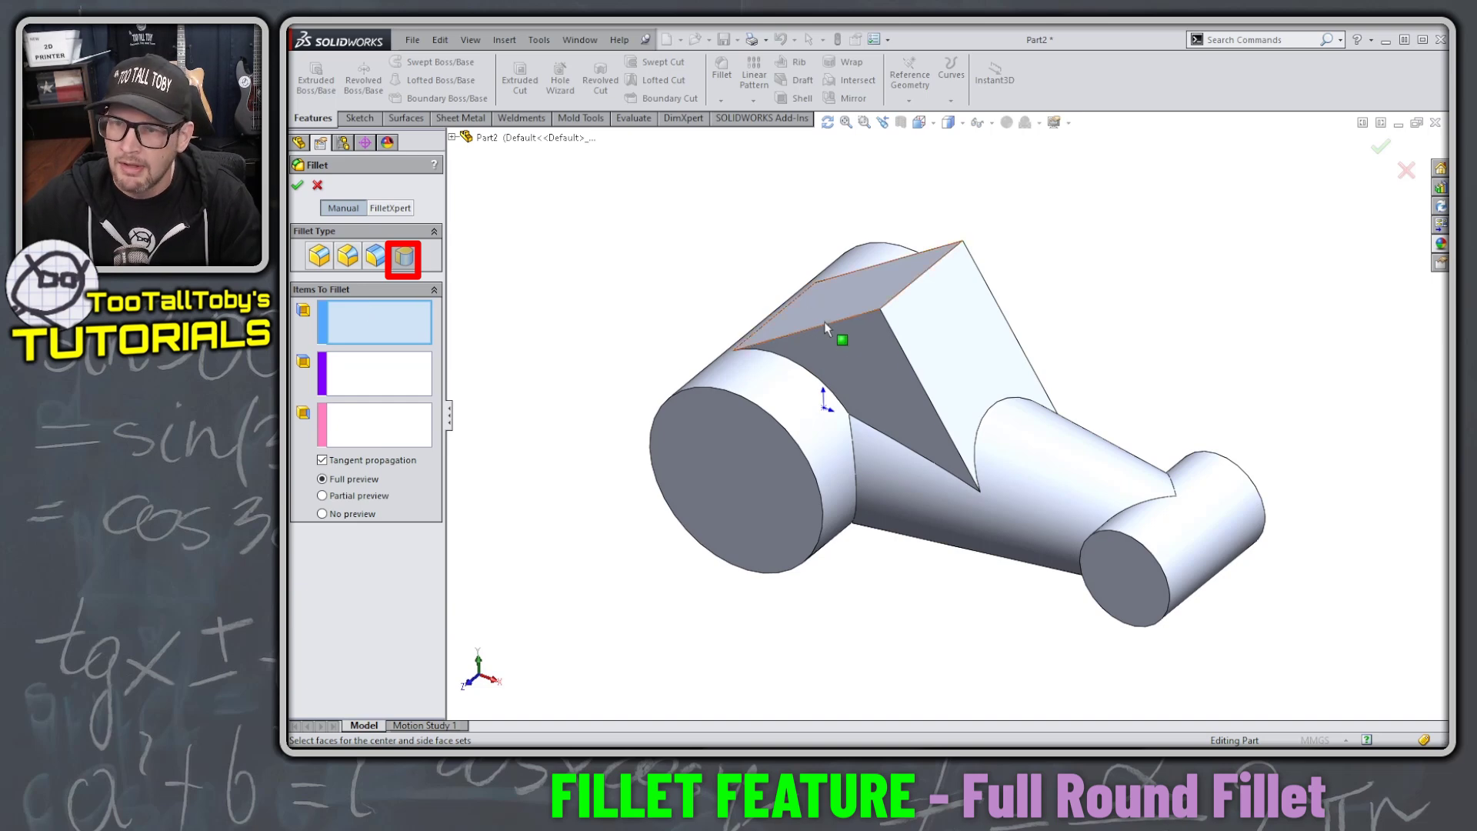
click(856, 337)
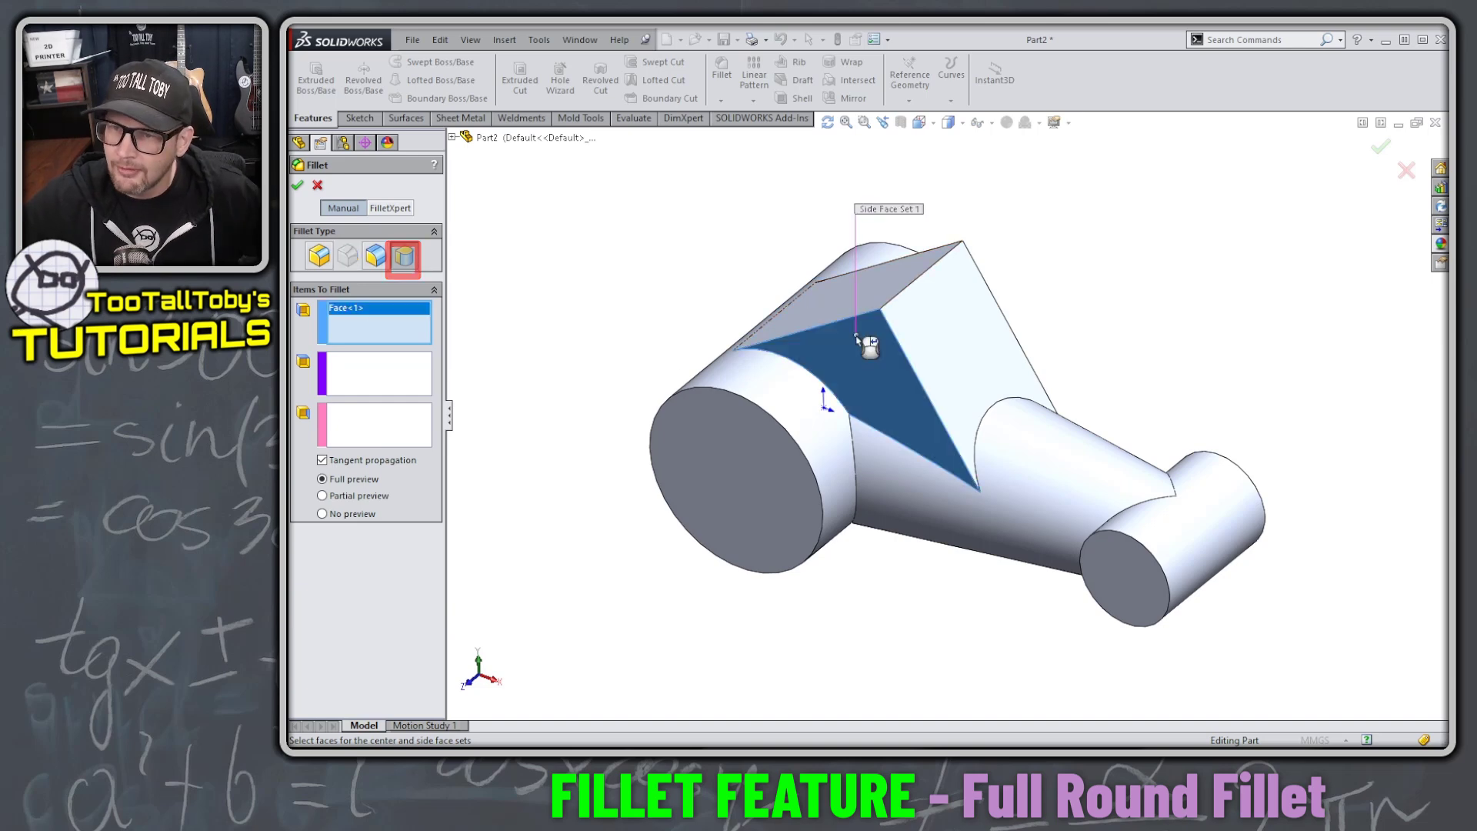
middle_drag(900, 292, 926, 372)
click(902, 294)
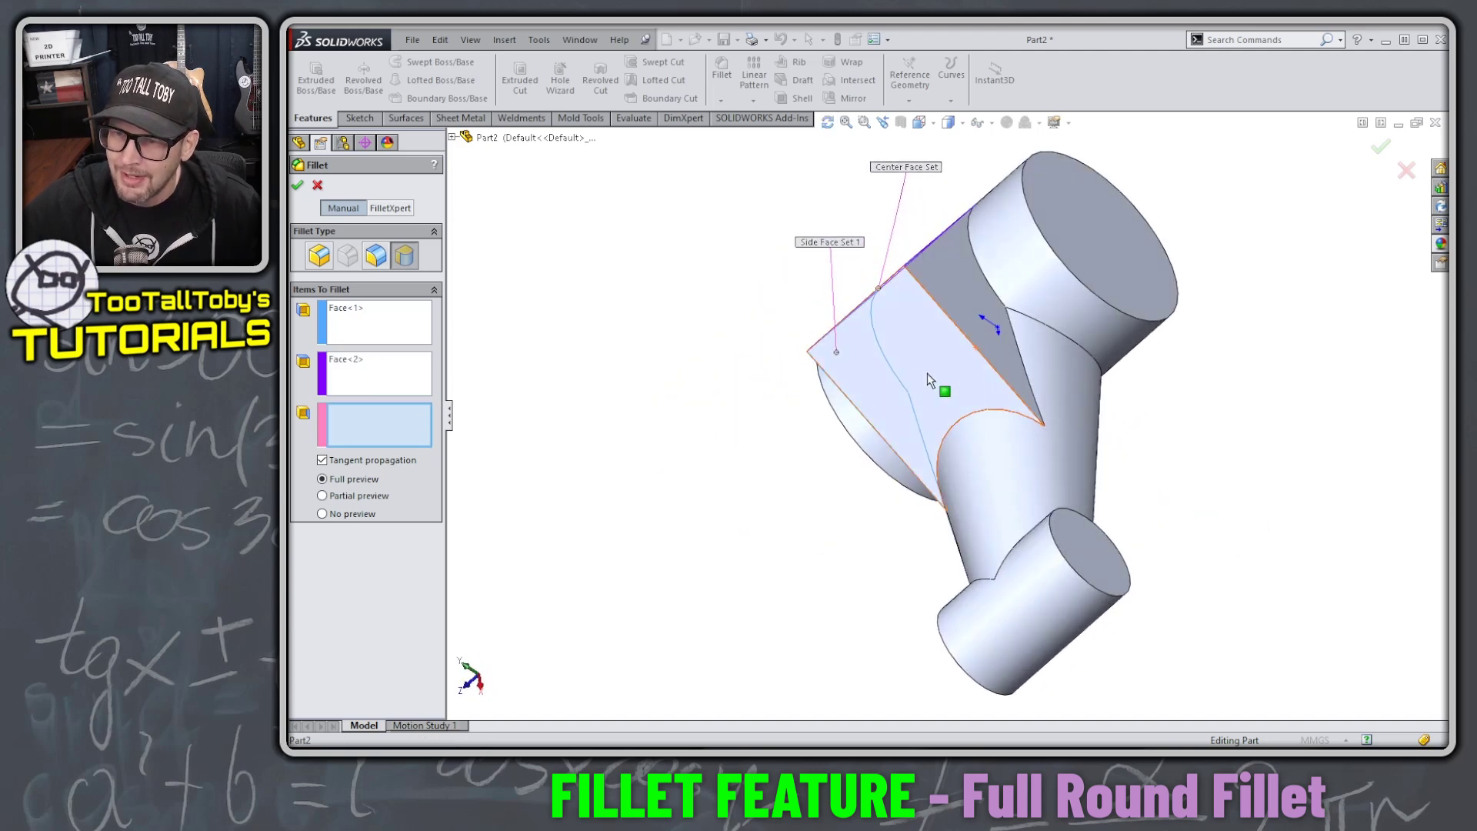
click(952, 289)
right_click(954, 291)
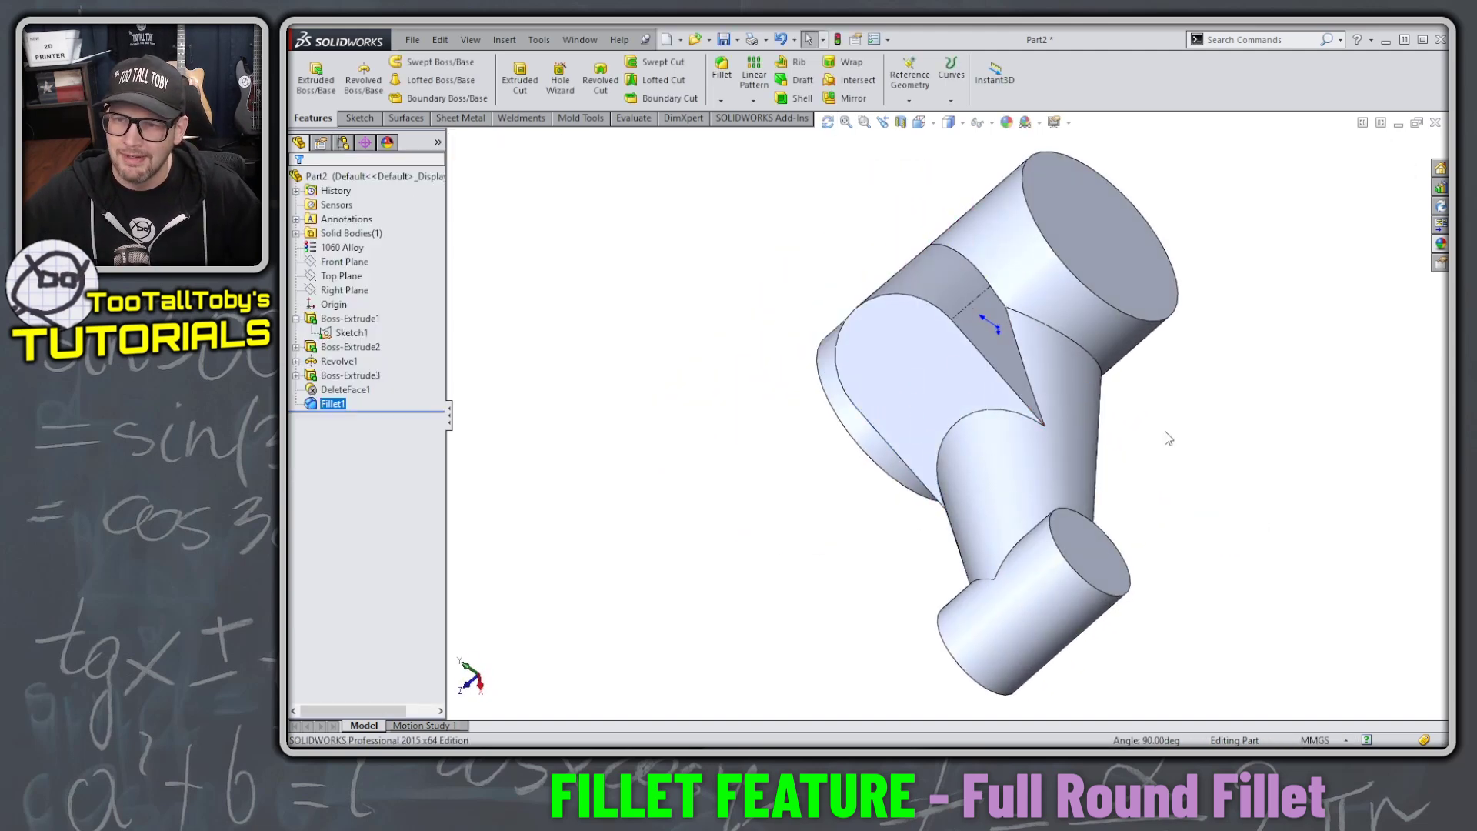
middle_drag(1177, 511, 1224, 394)
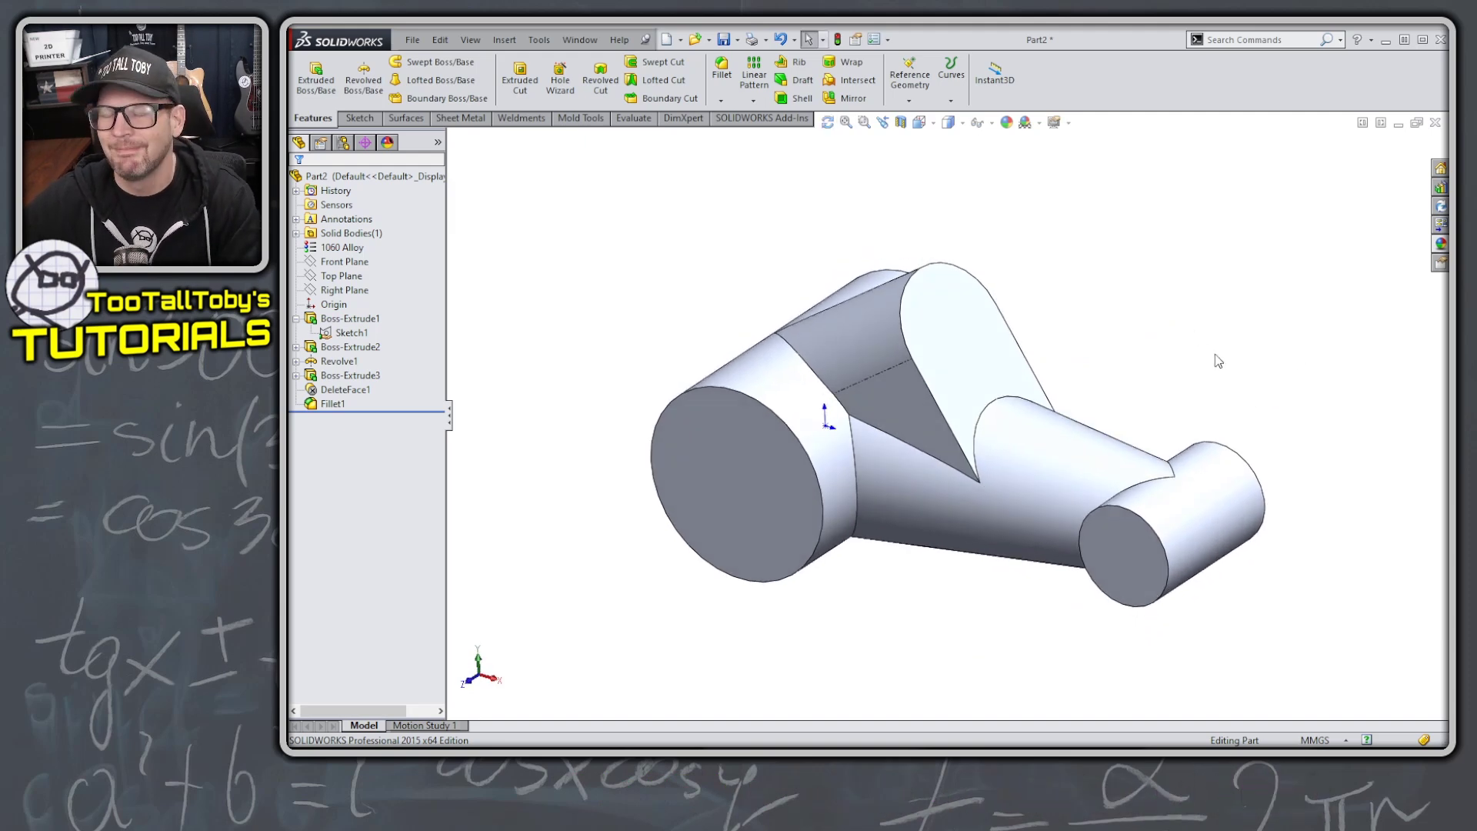
Step: Set up an ANSI Metric counterbore with custom sizing: 16 mm hole, 32 mm counterbore, 8 mm deep
click(560, 80)
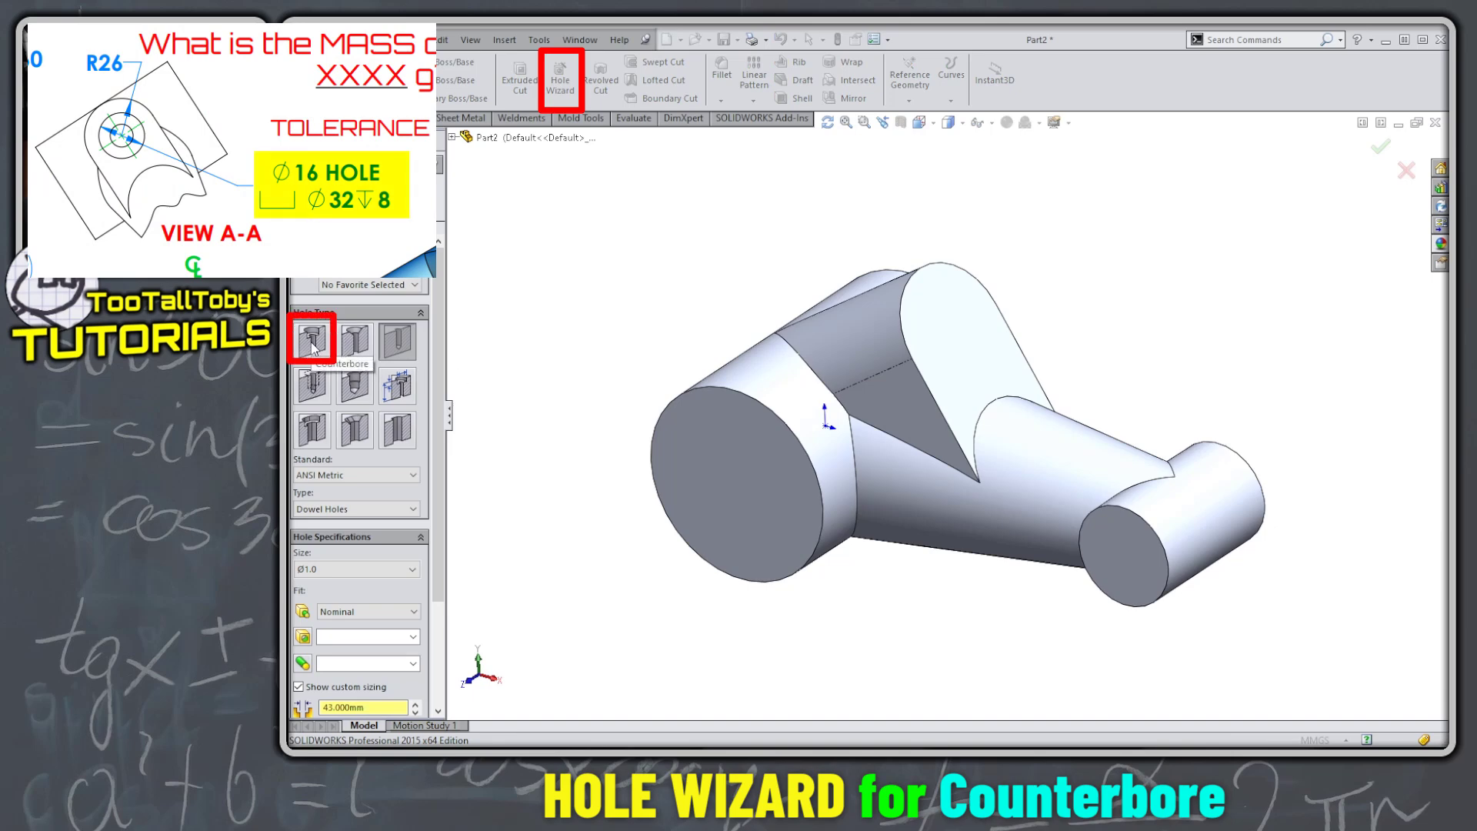
click(313, 348)
click(370, 477)
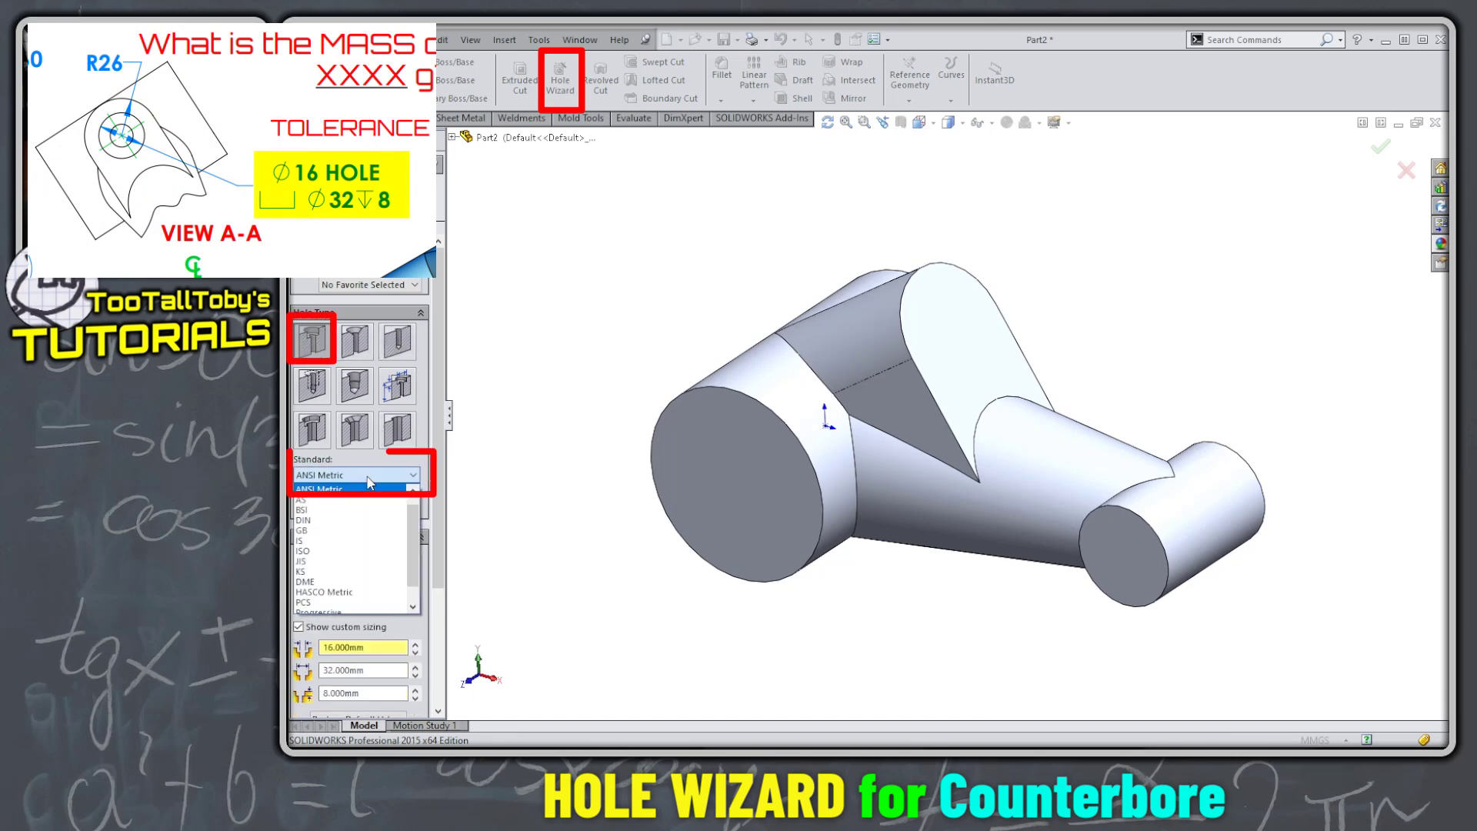
click(361, 489)
scroll(430, 539, down, 3)
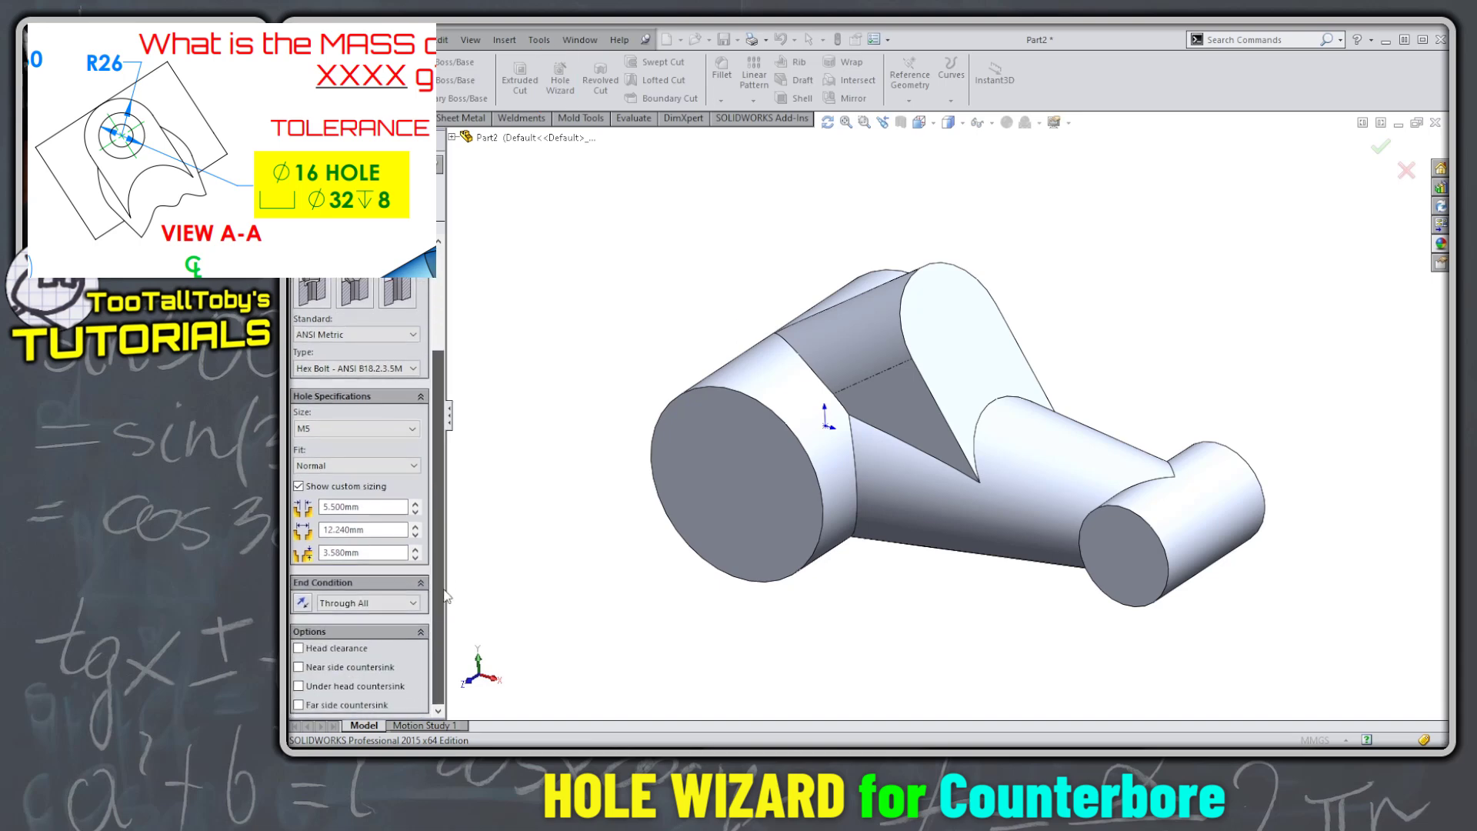
click(348, 487)
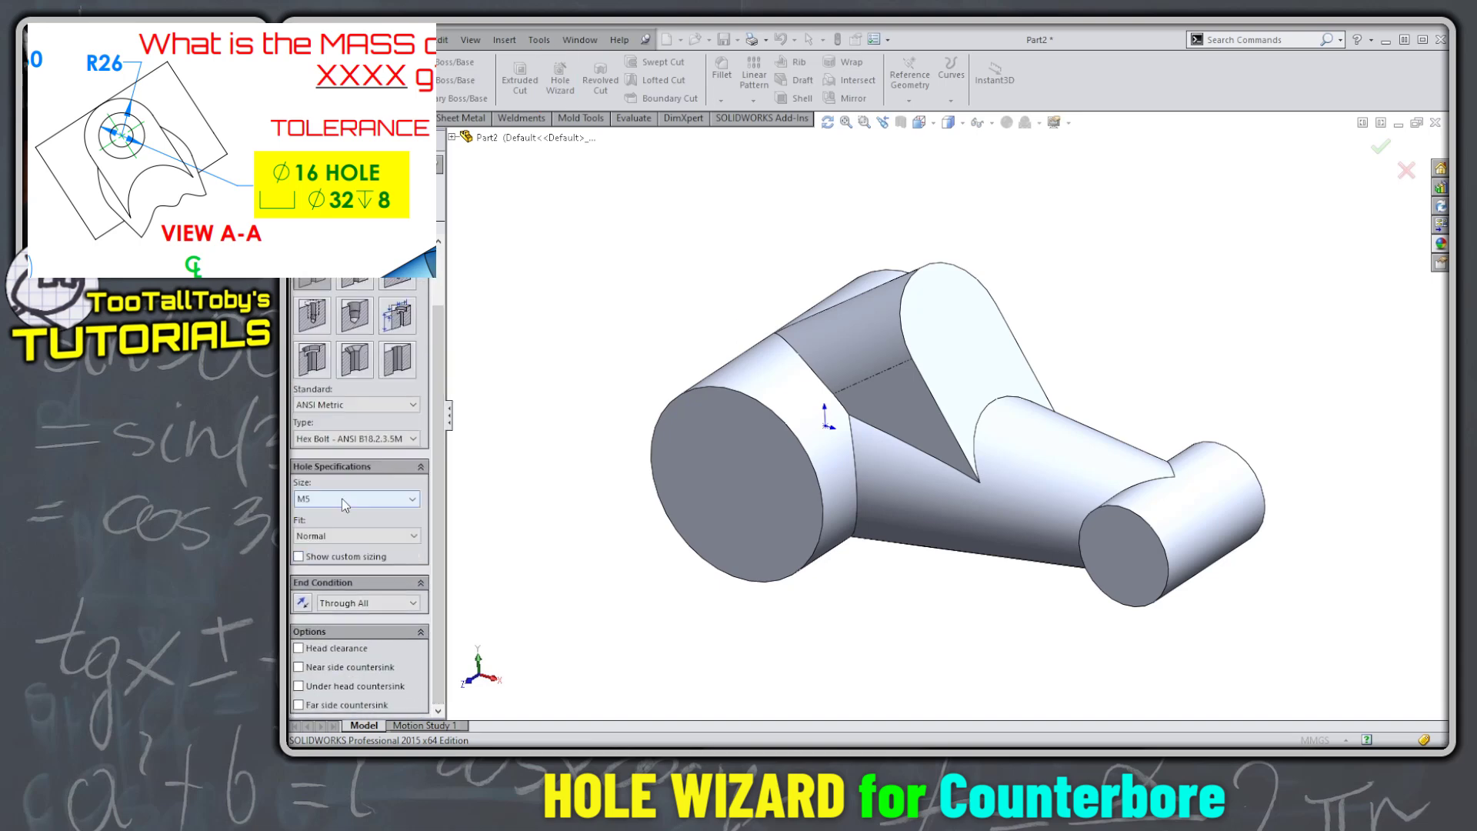
click(339, 556)
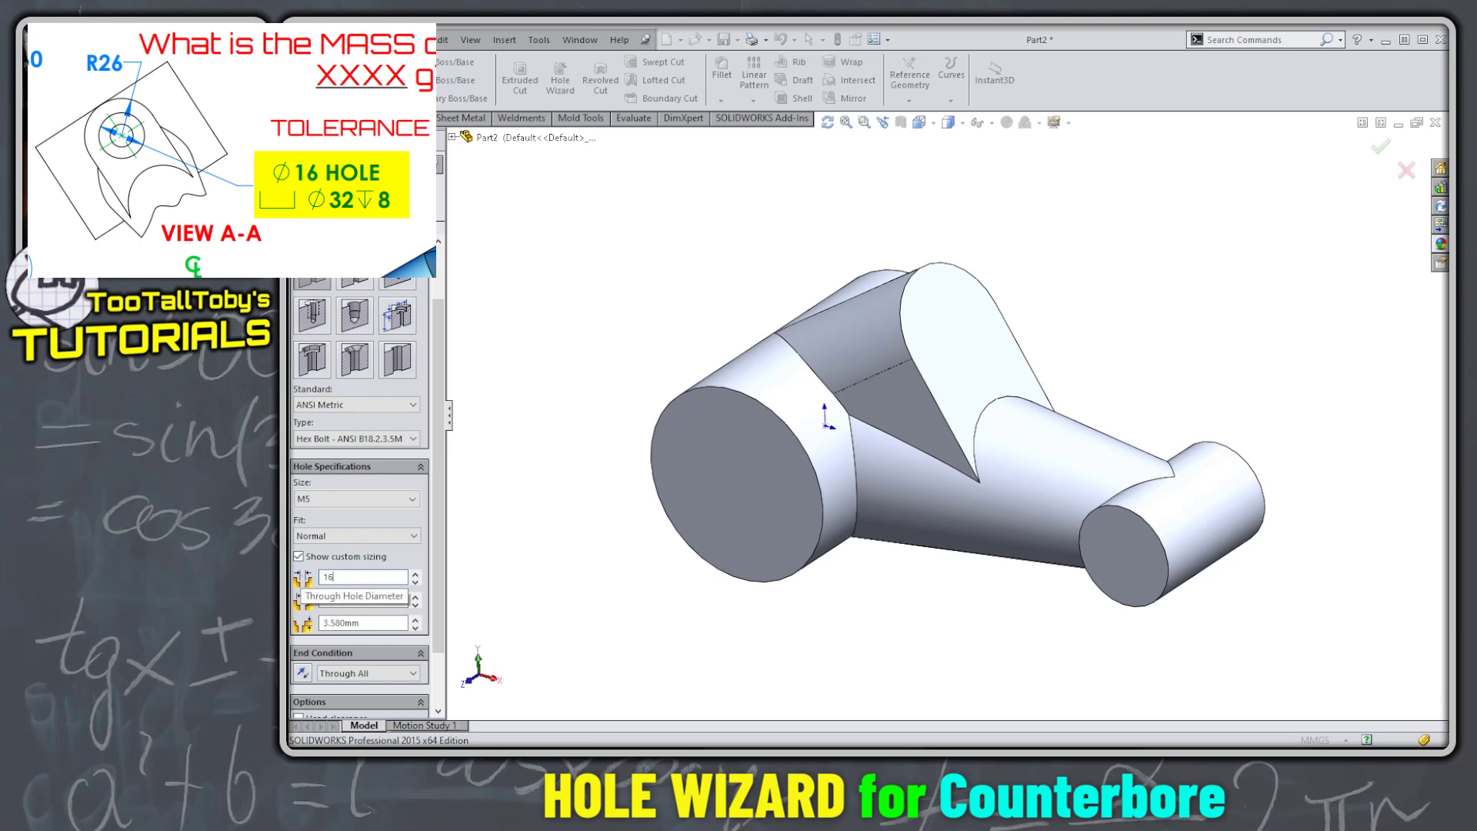
text(16)
key(Tab)
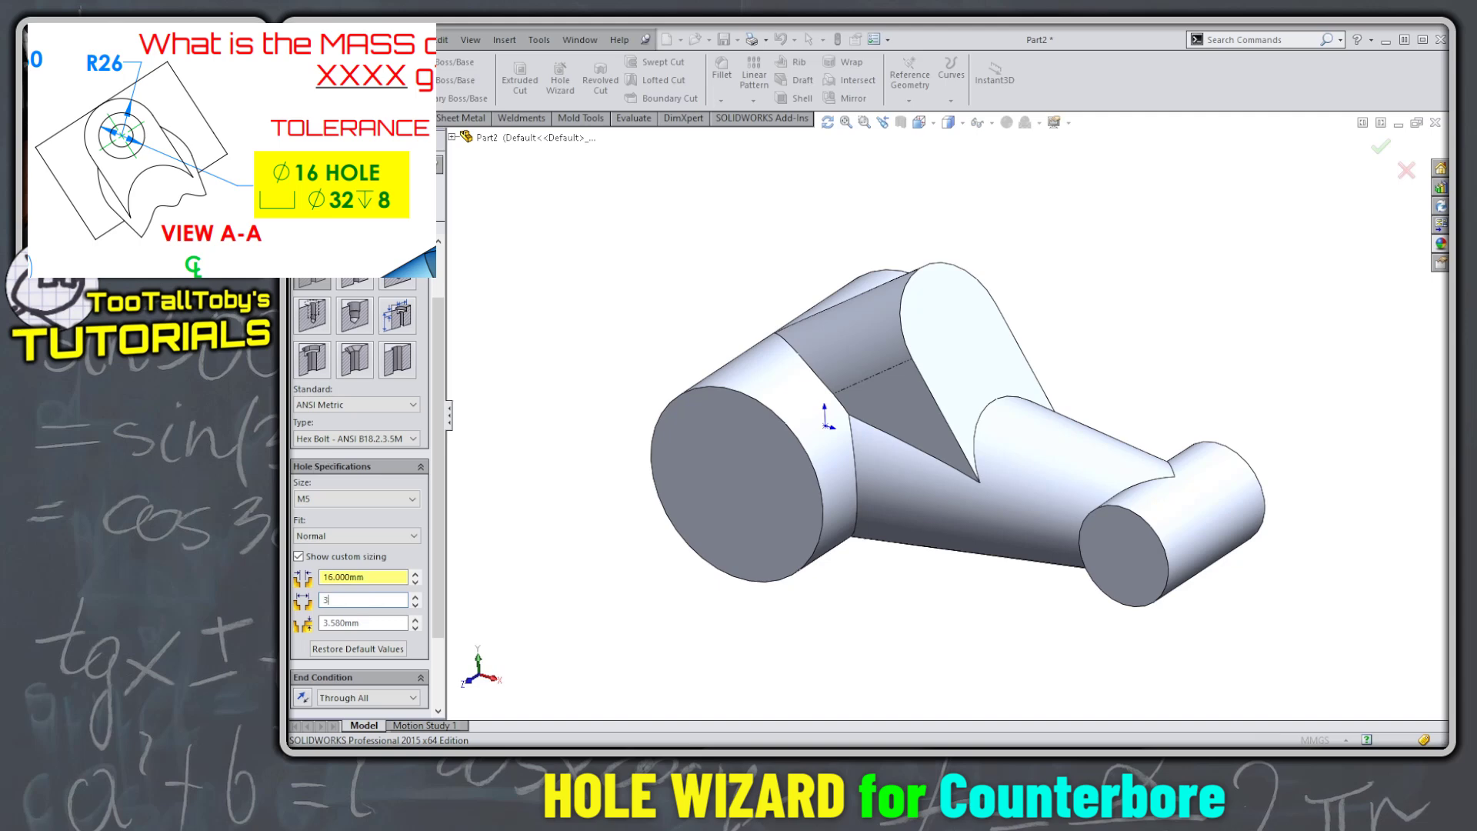
text(32)
key(Tab)
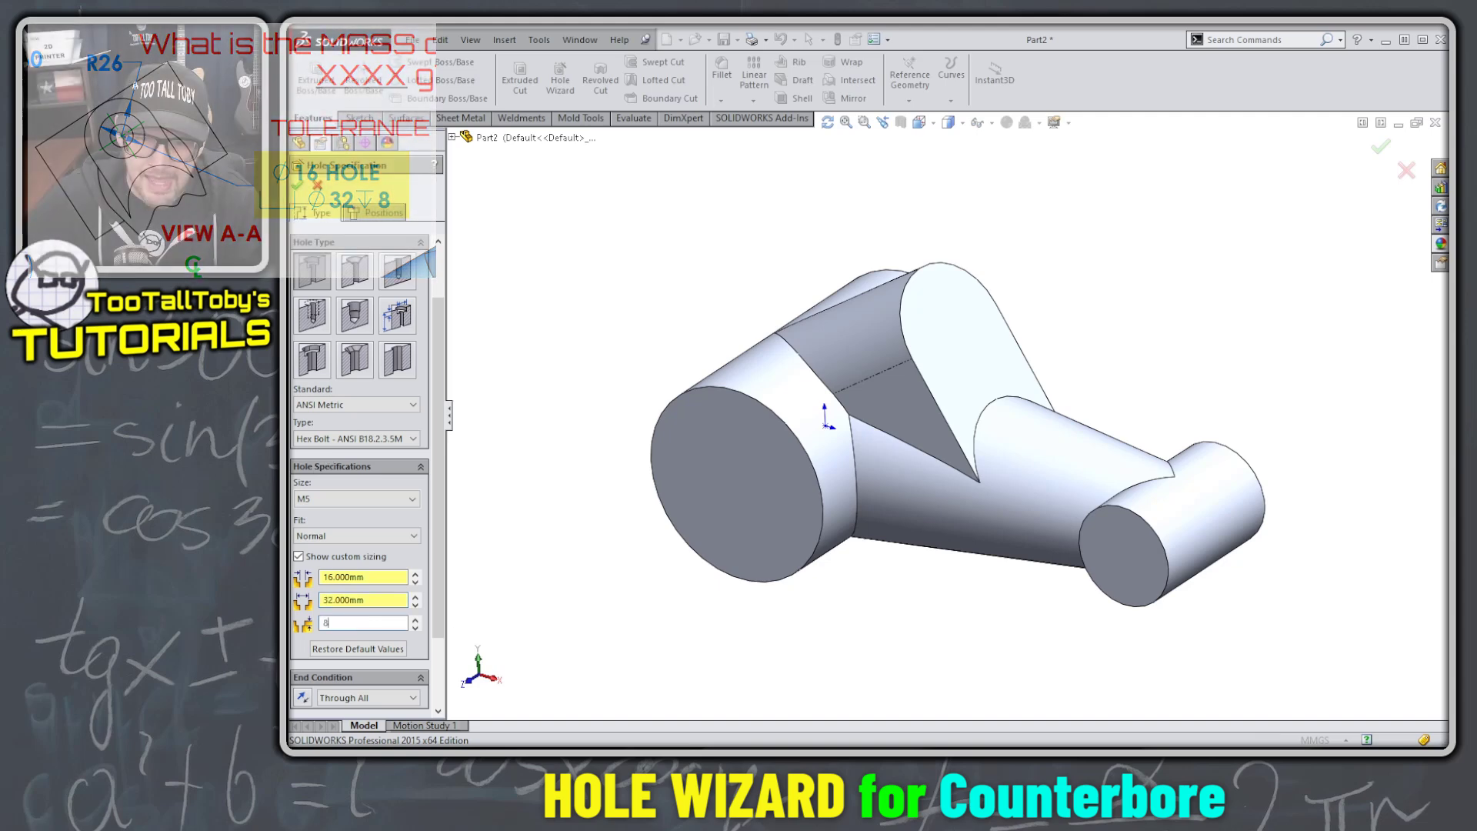
text(8)
key(Tab)
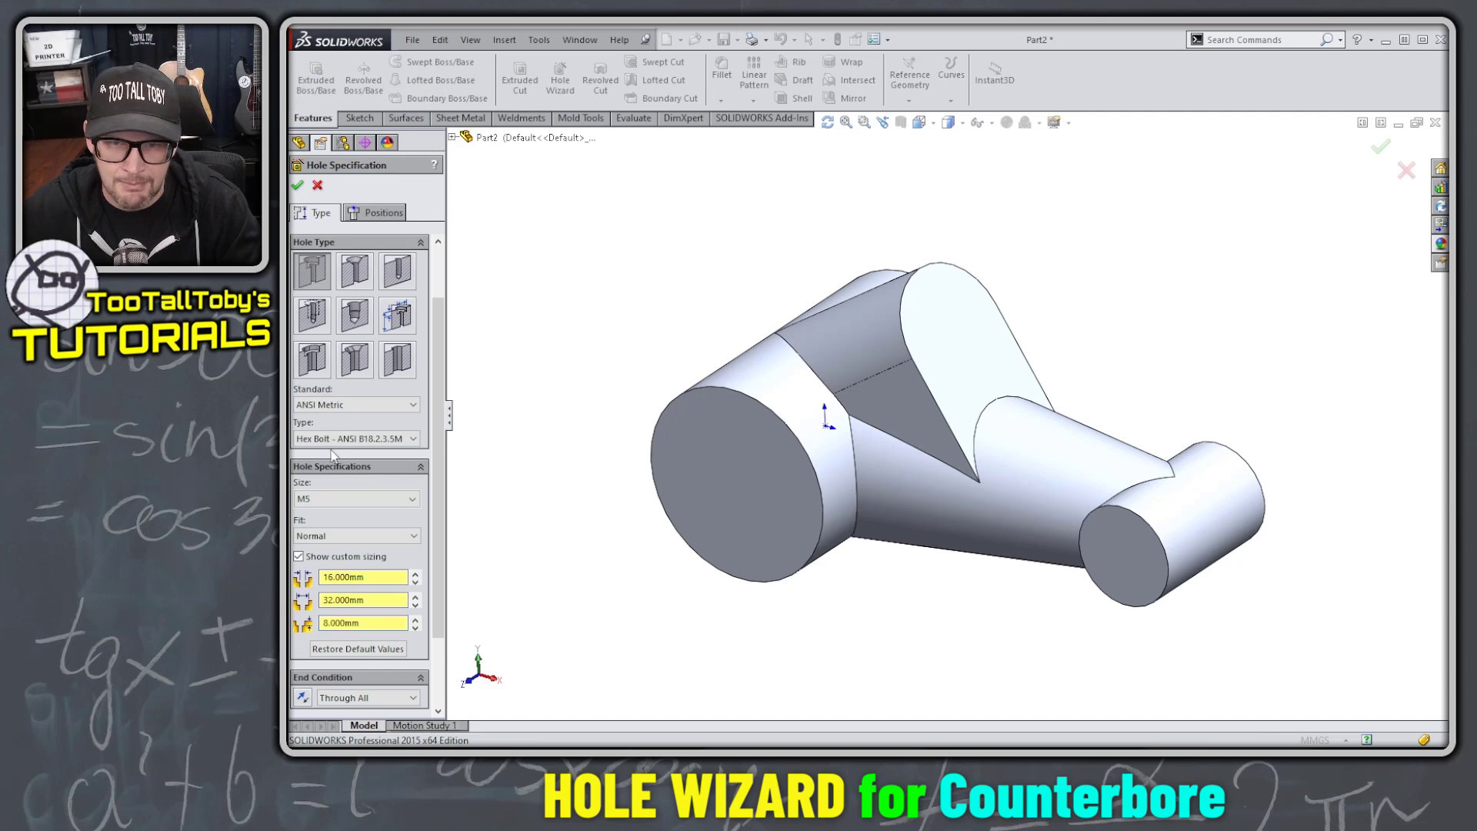
Step: Place the counterbore on the block's end face, centred on the rounded end's arc
click(385, 215)
click(934, 317)
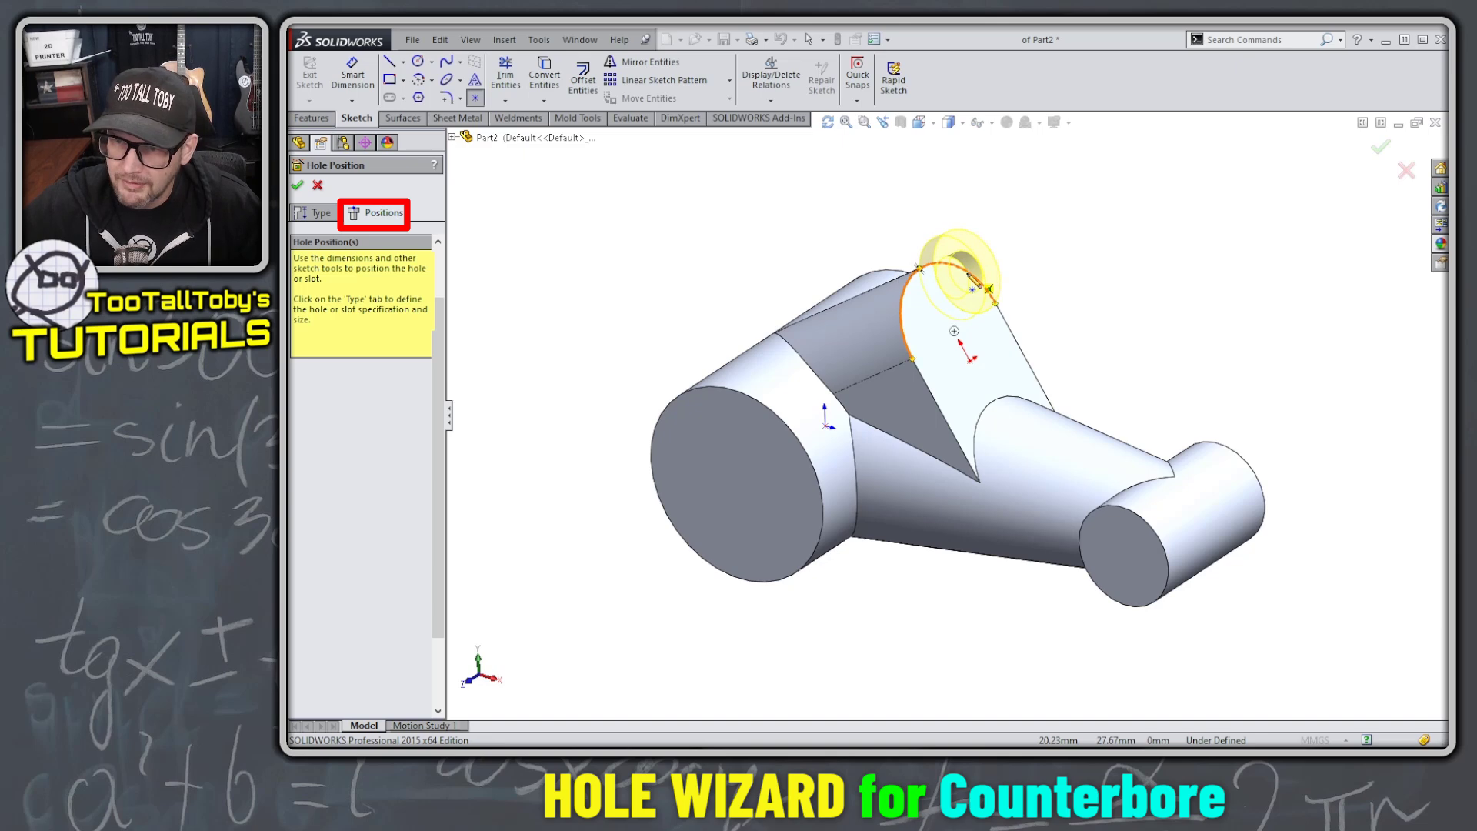
click(954, 332)
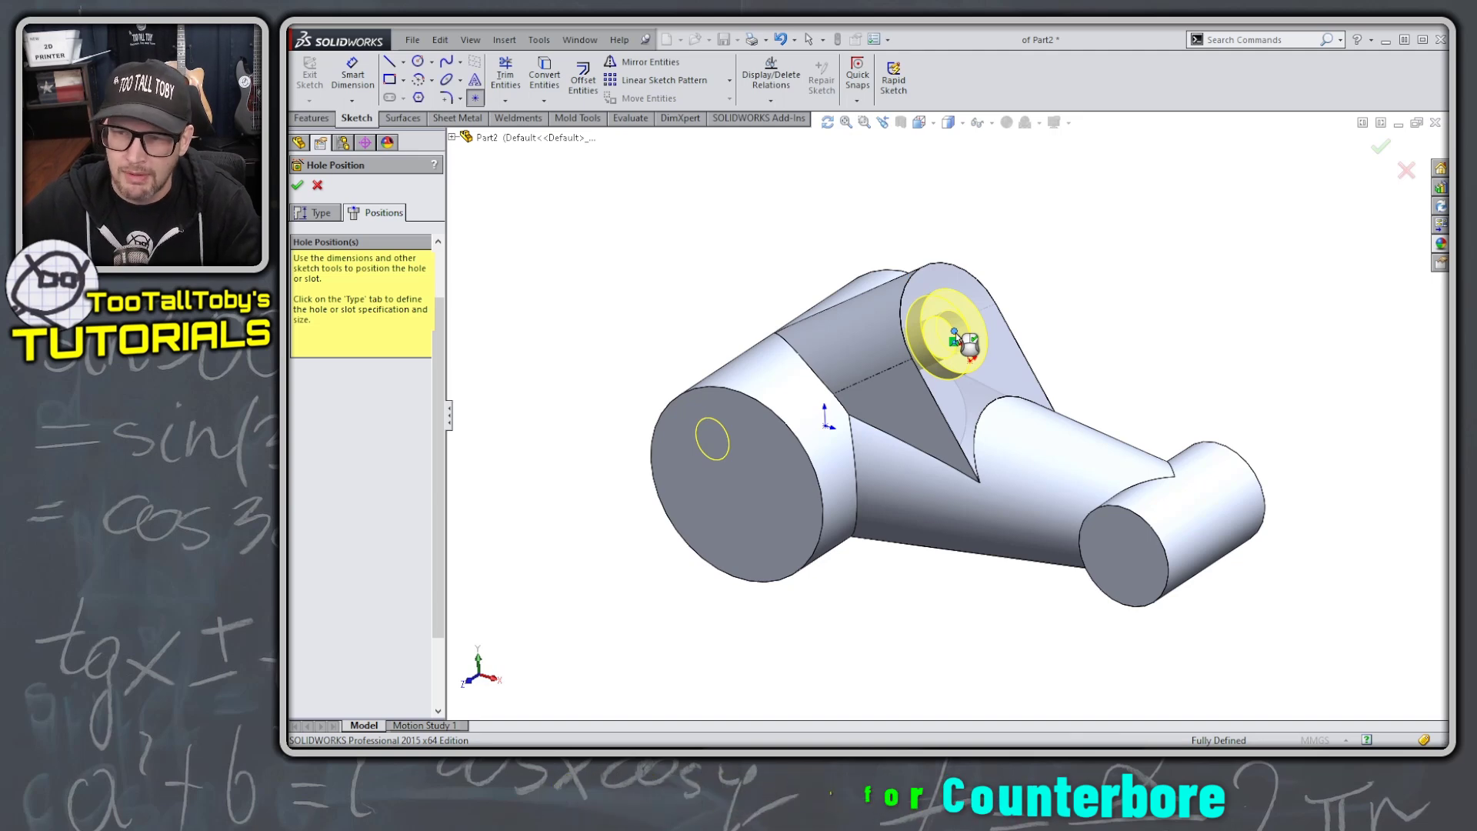
key(Return)
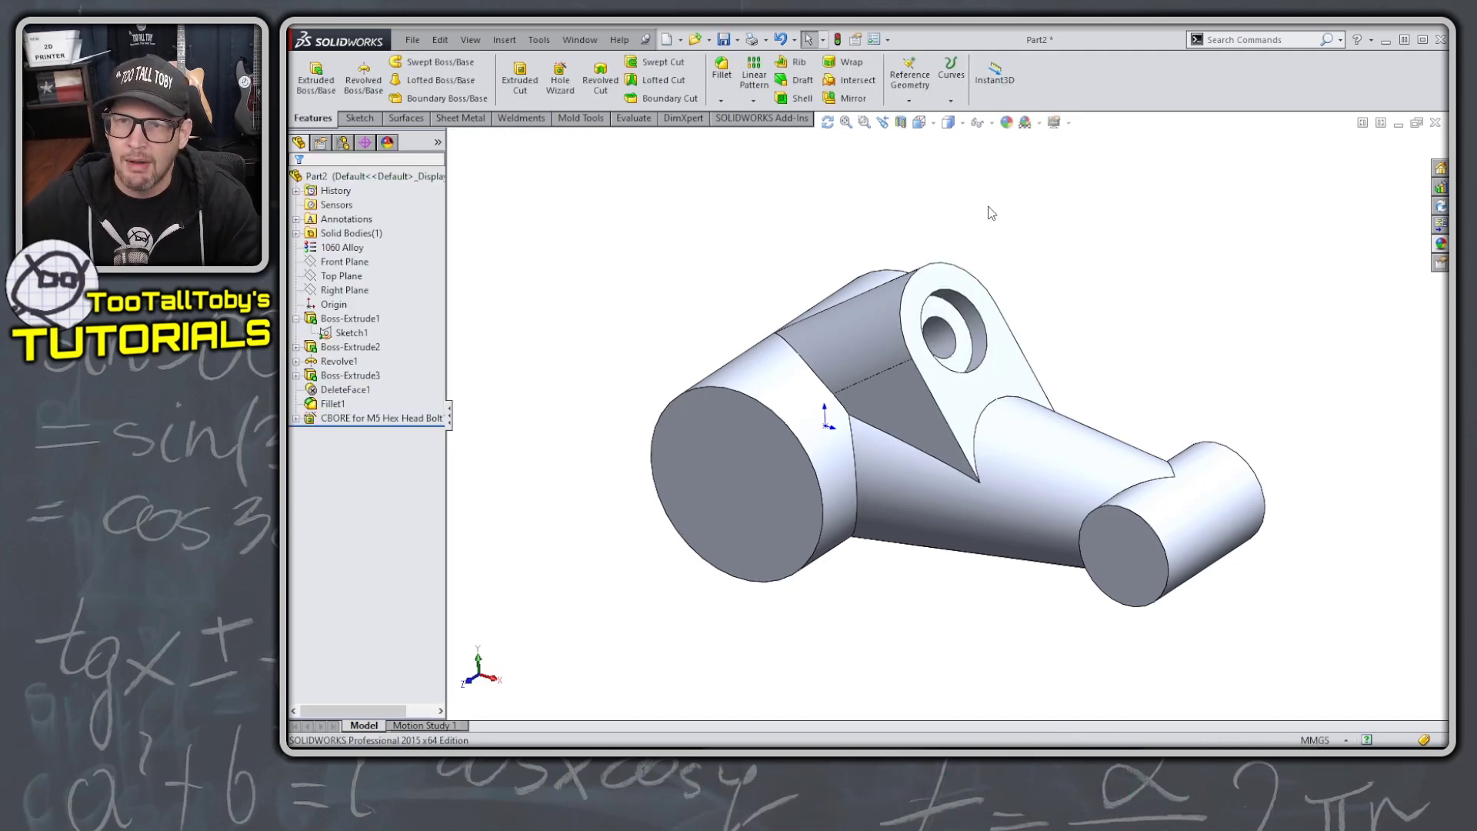
Step: Drill a 20 mm through hole centred on the small cylinder's end face
click(560, 92)
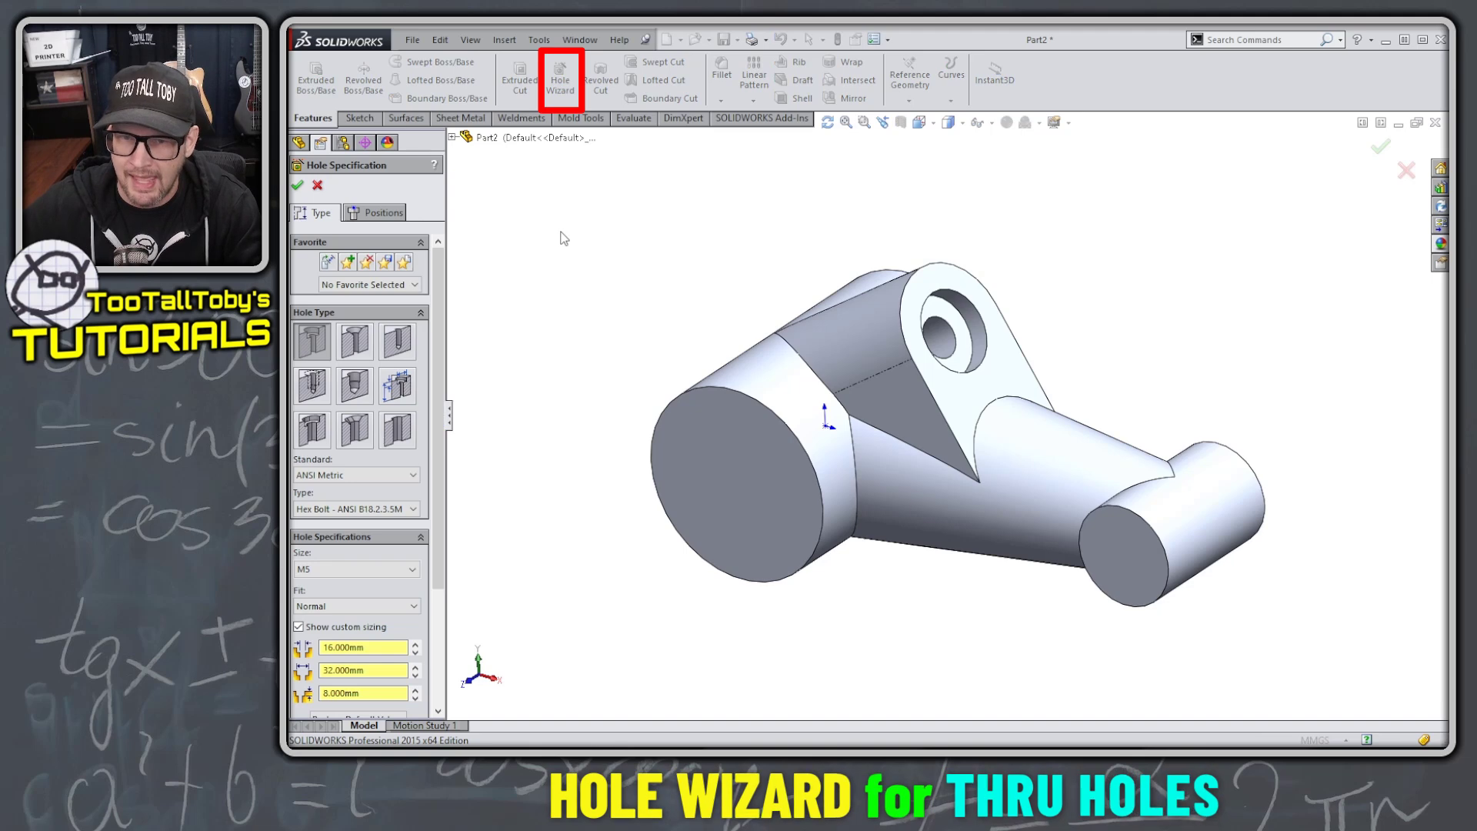
click(406, 346)
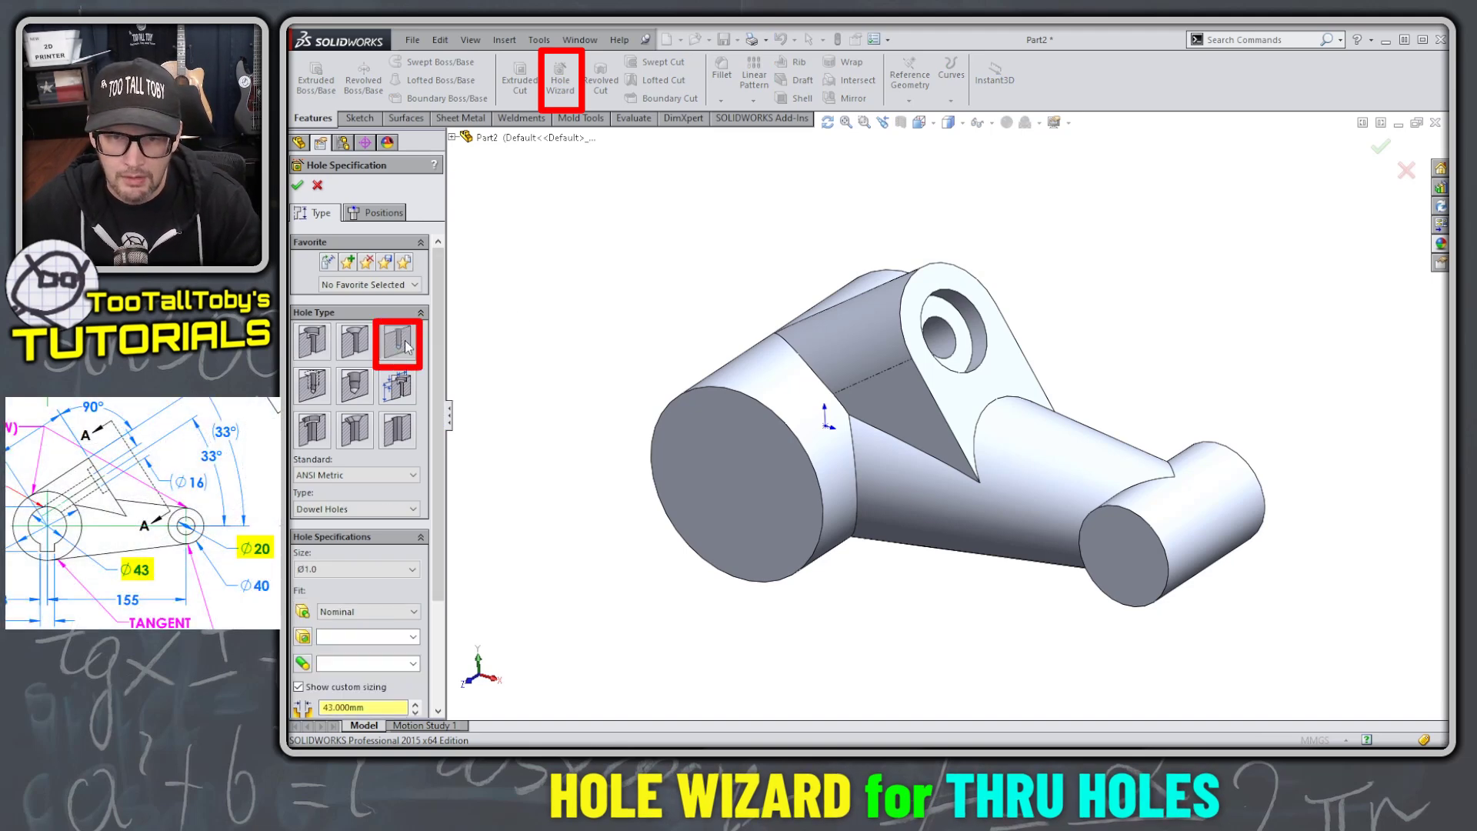
scroll(432, 459, down, 3)
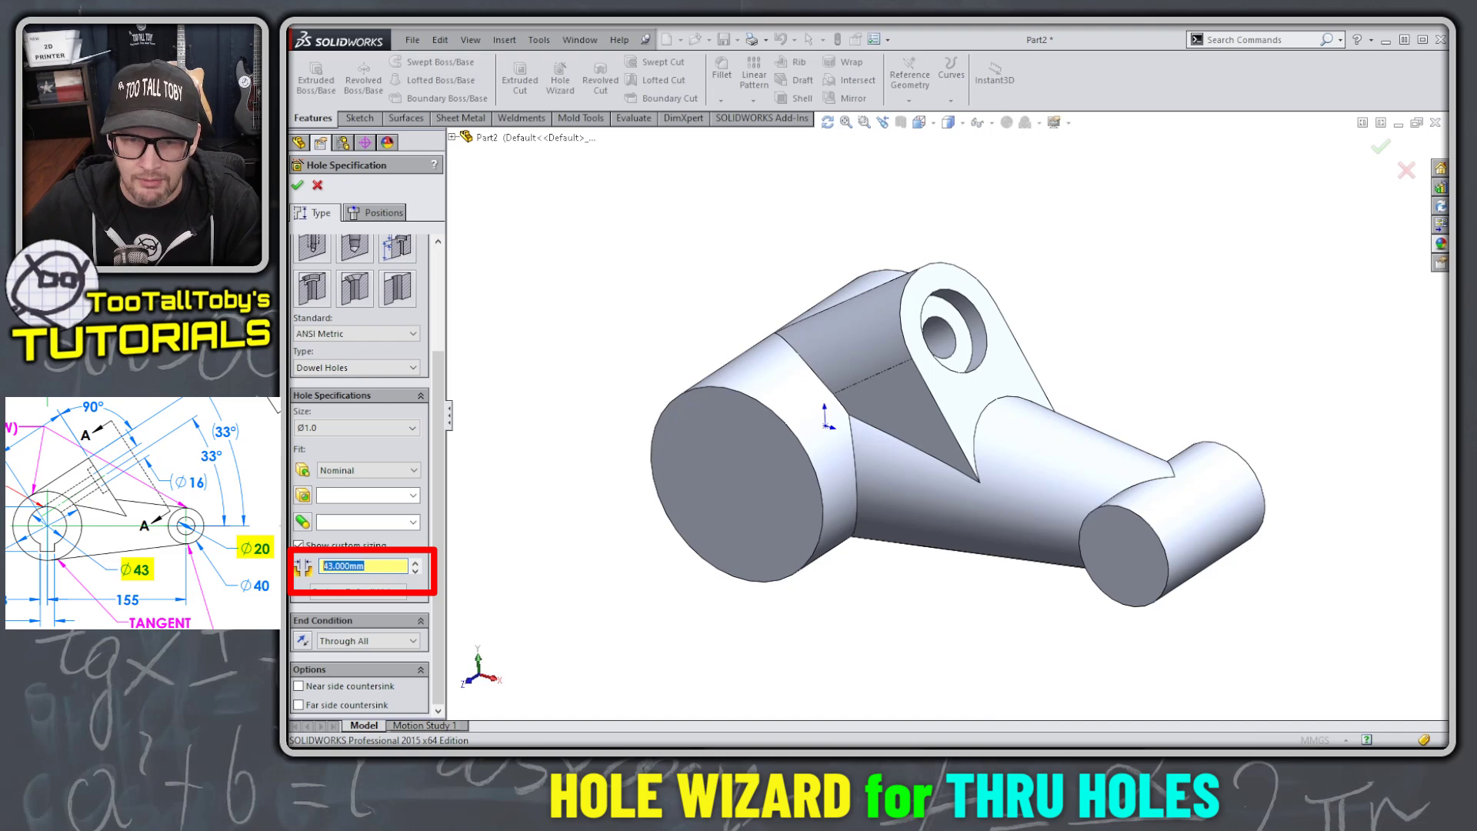
text(20)
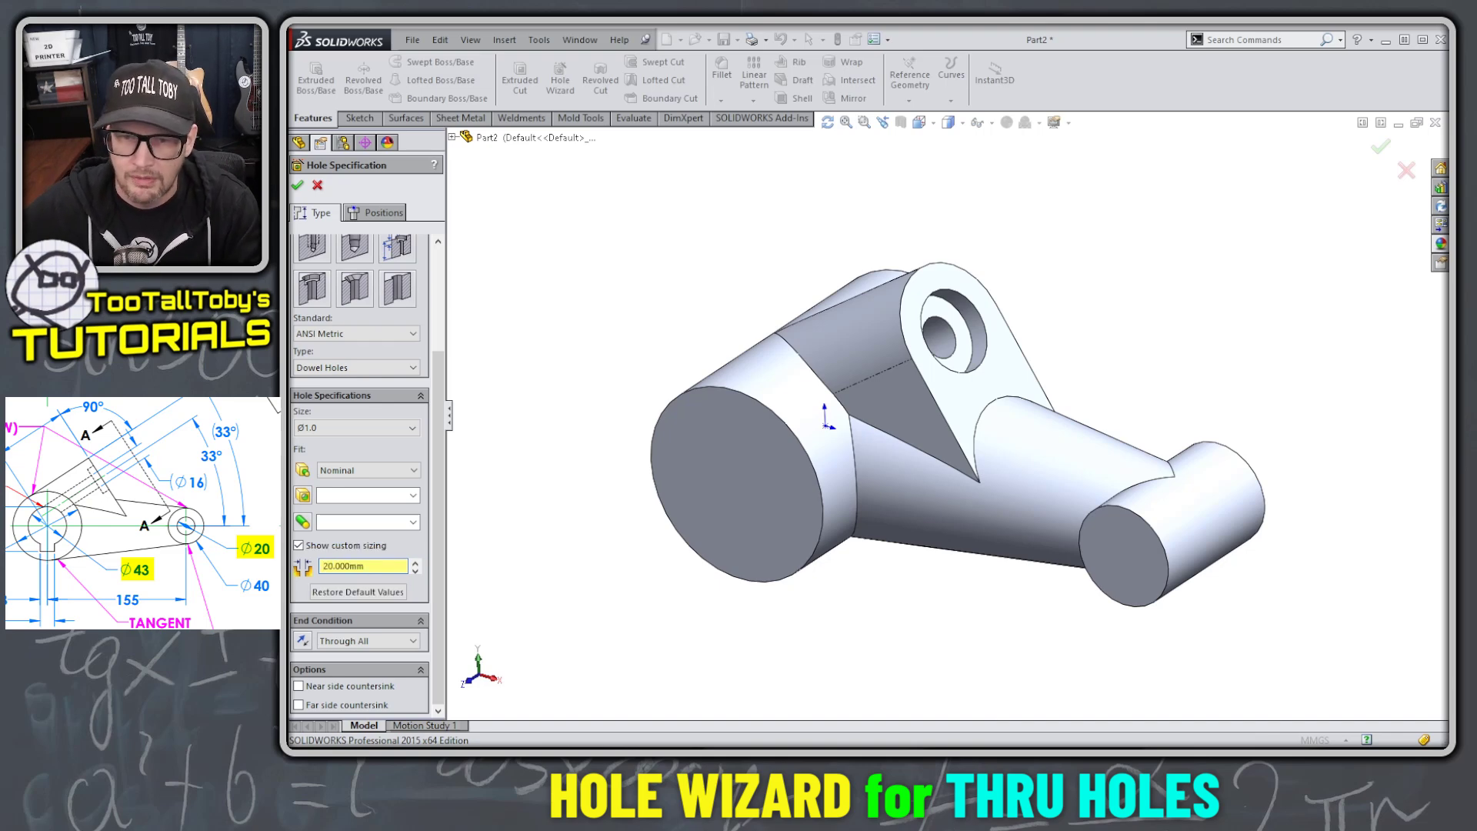
click(387, 219)
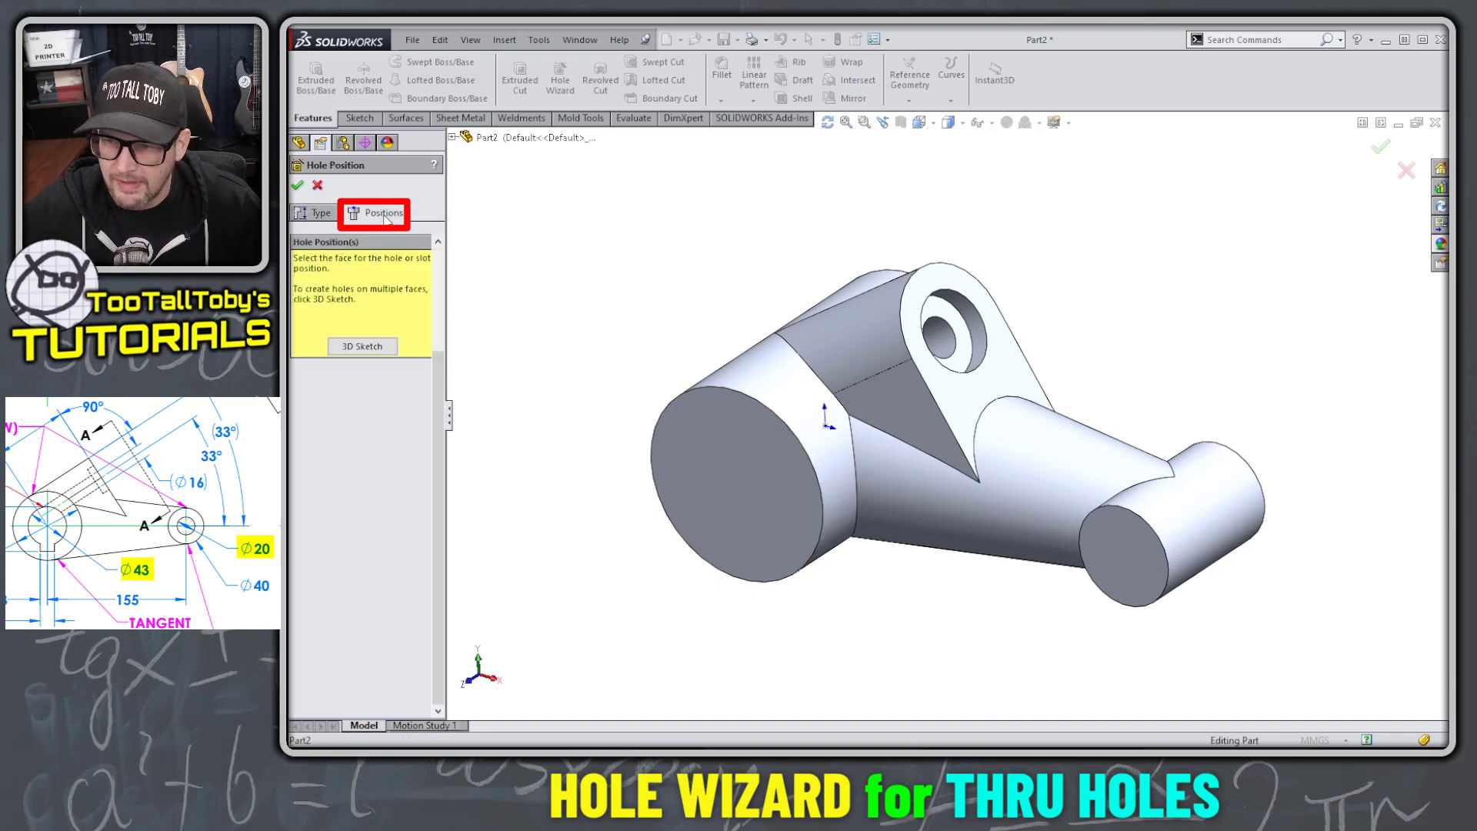
click(1144, 572)
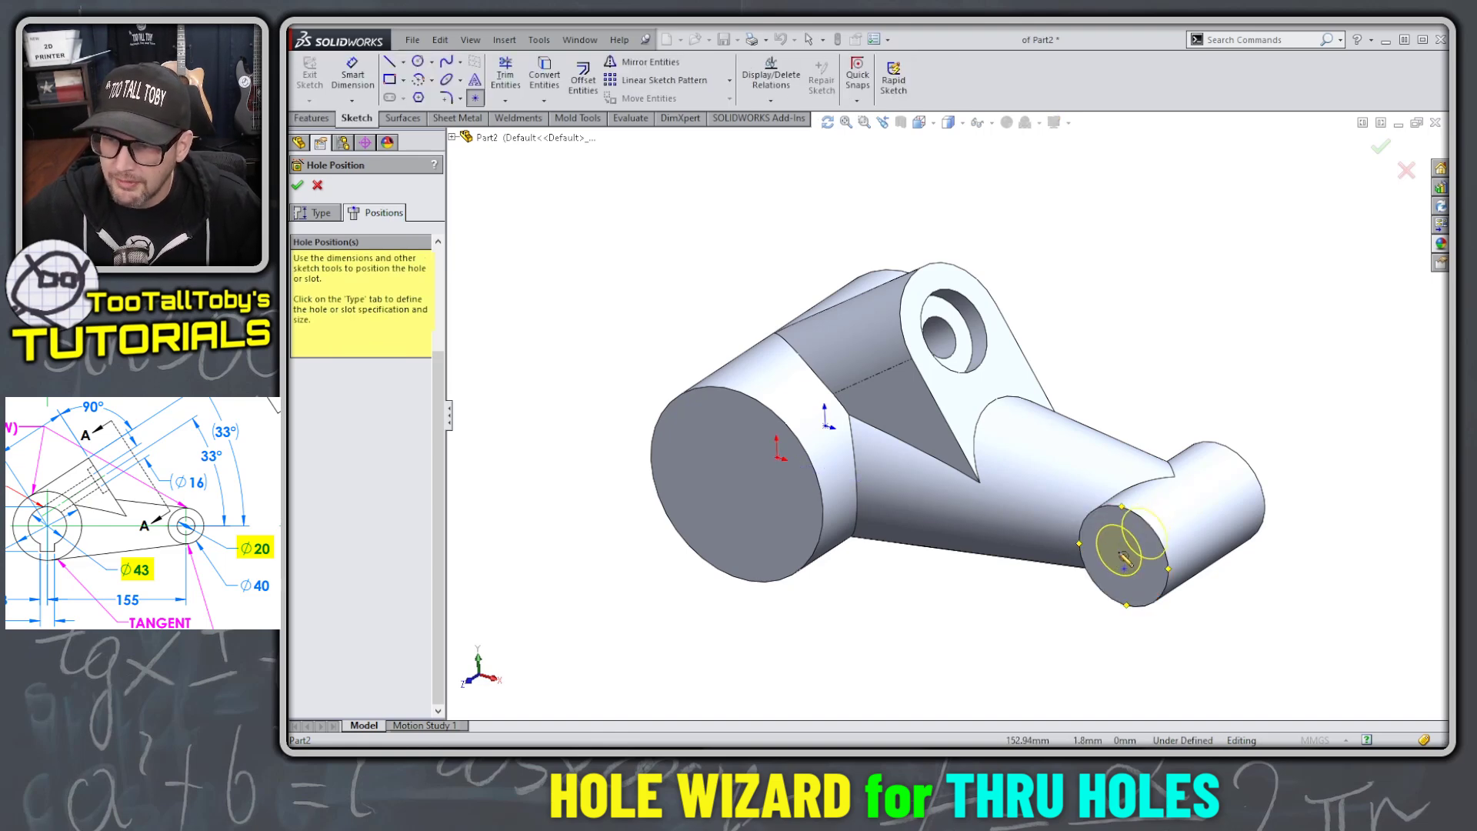
click(1129, 564)
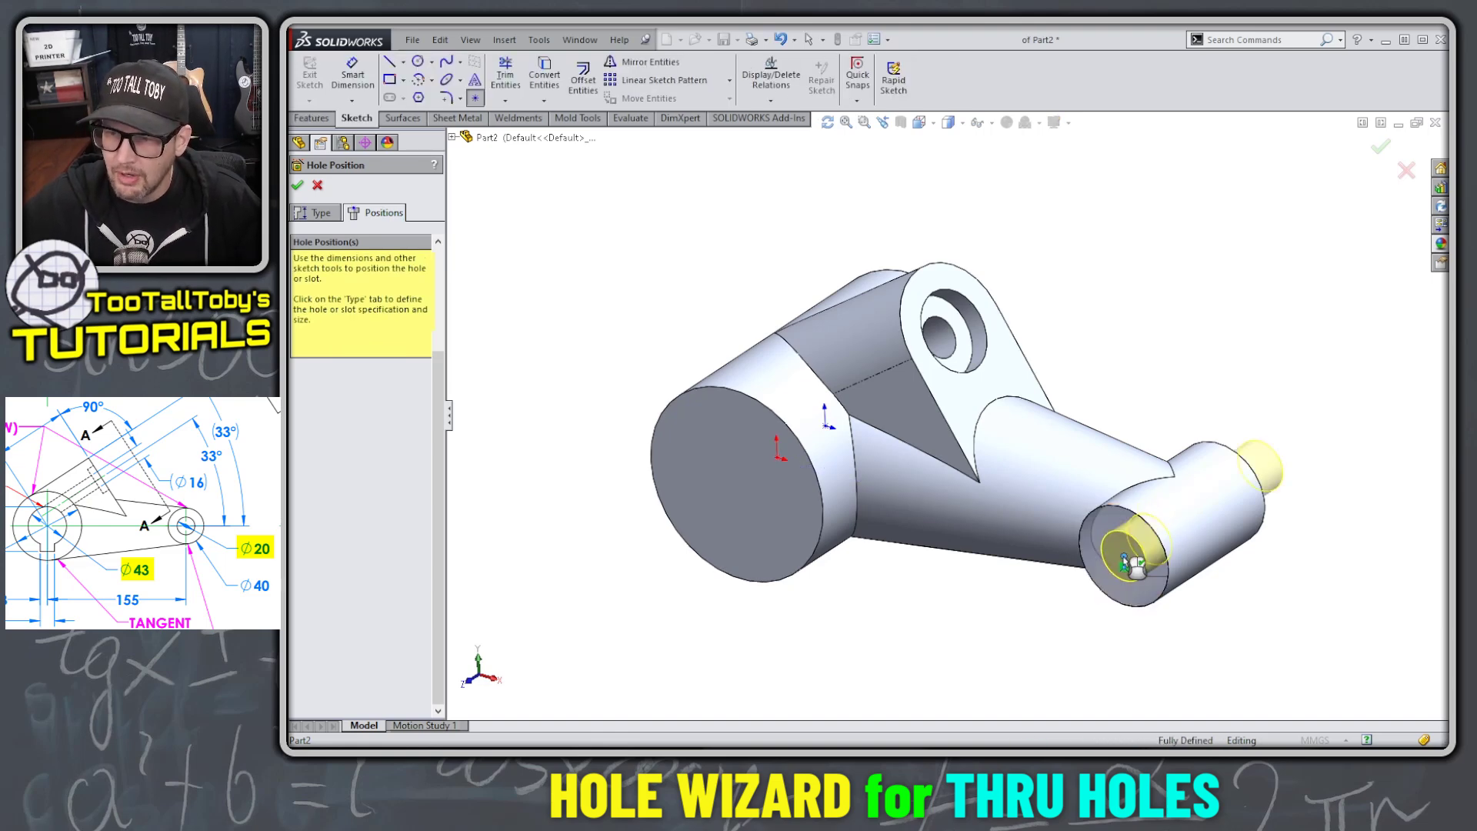
key(Return)
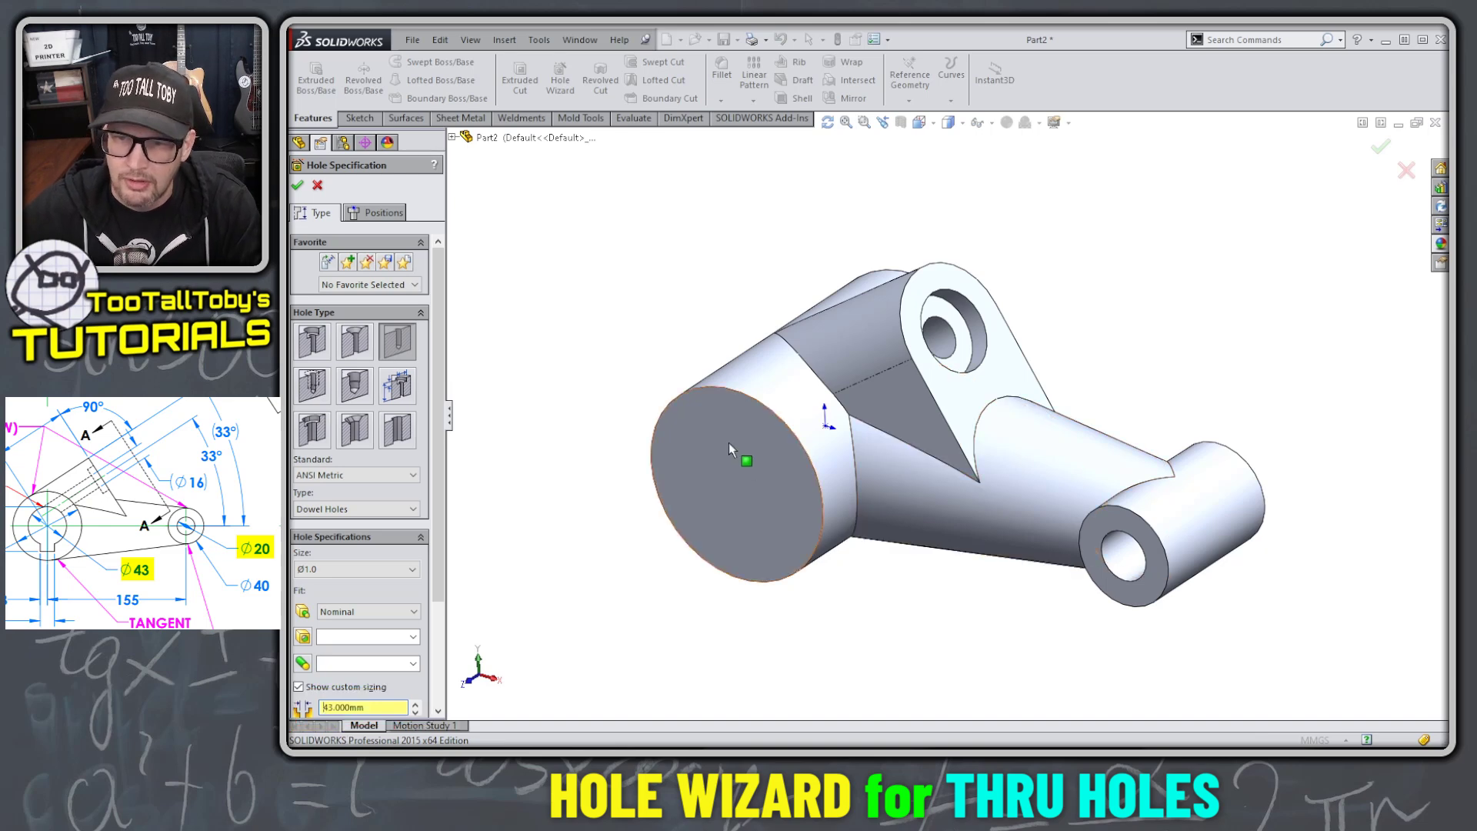
Step: Add a 43 mm through hole centred on the large cylinder's end face
click(377, 213)
click(751, 449)
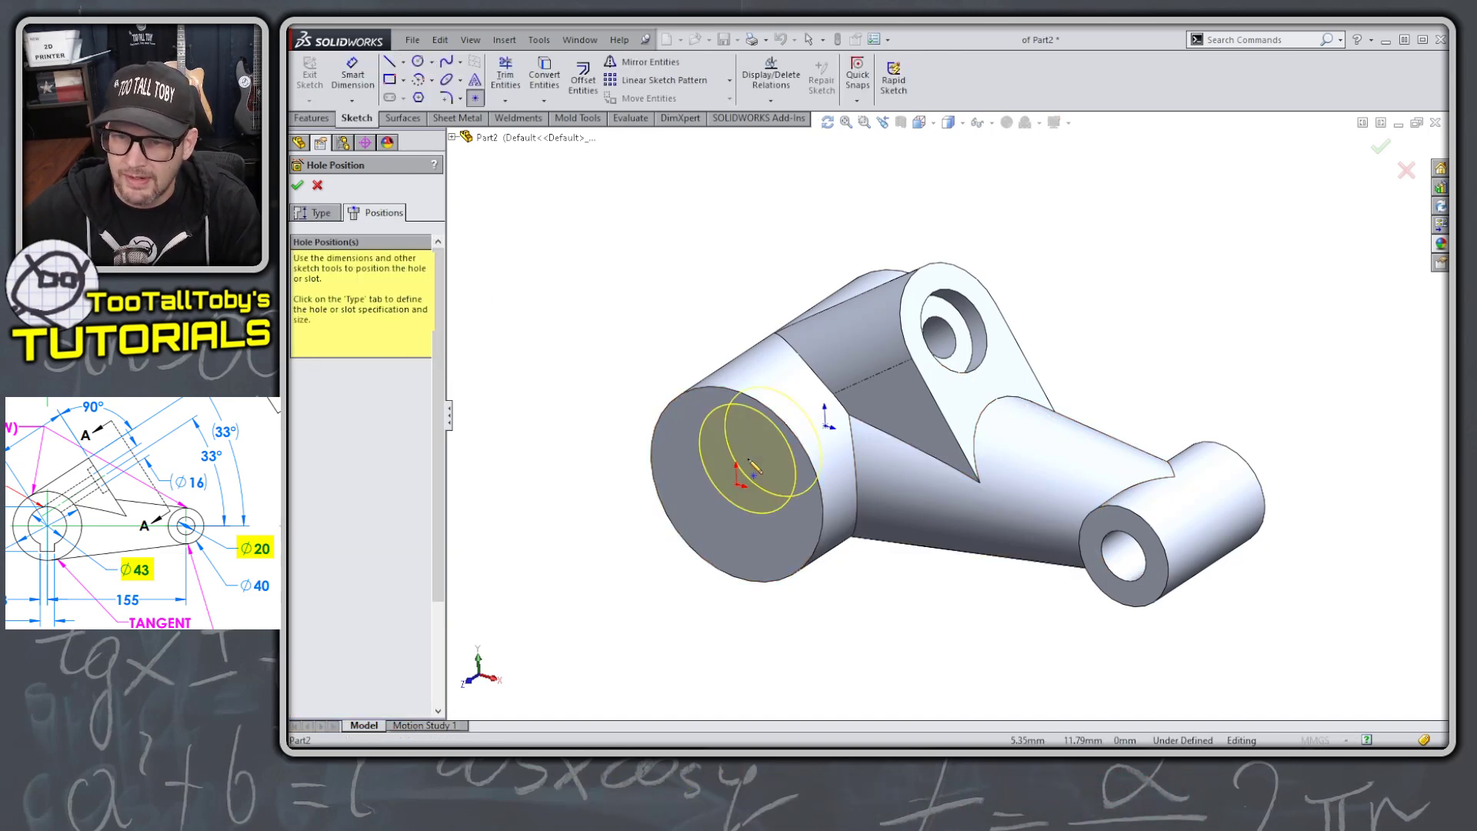
click(737, 487)
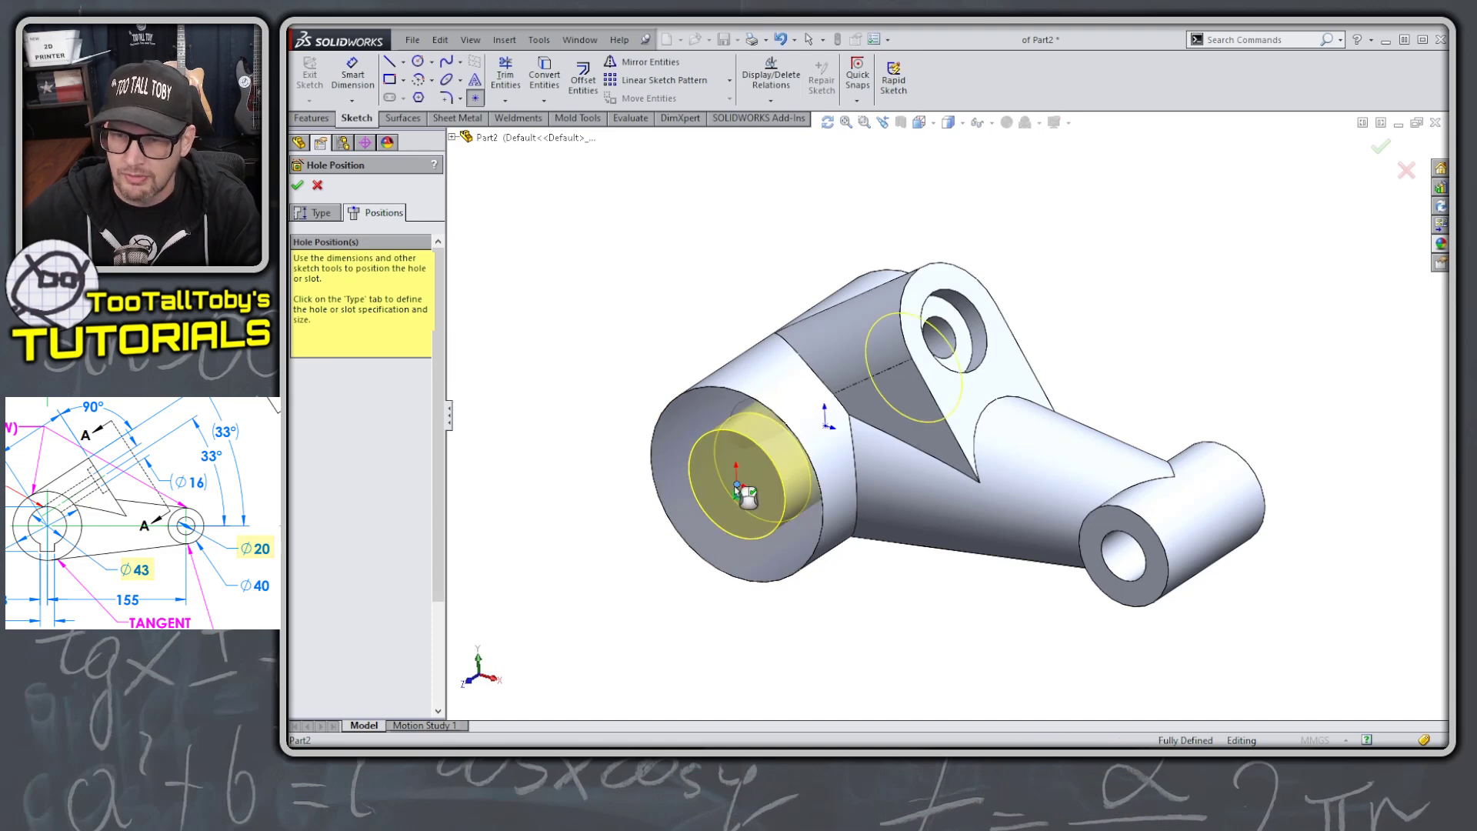
key(Return)
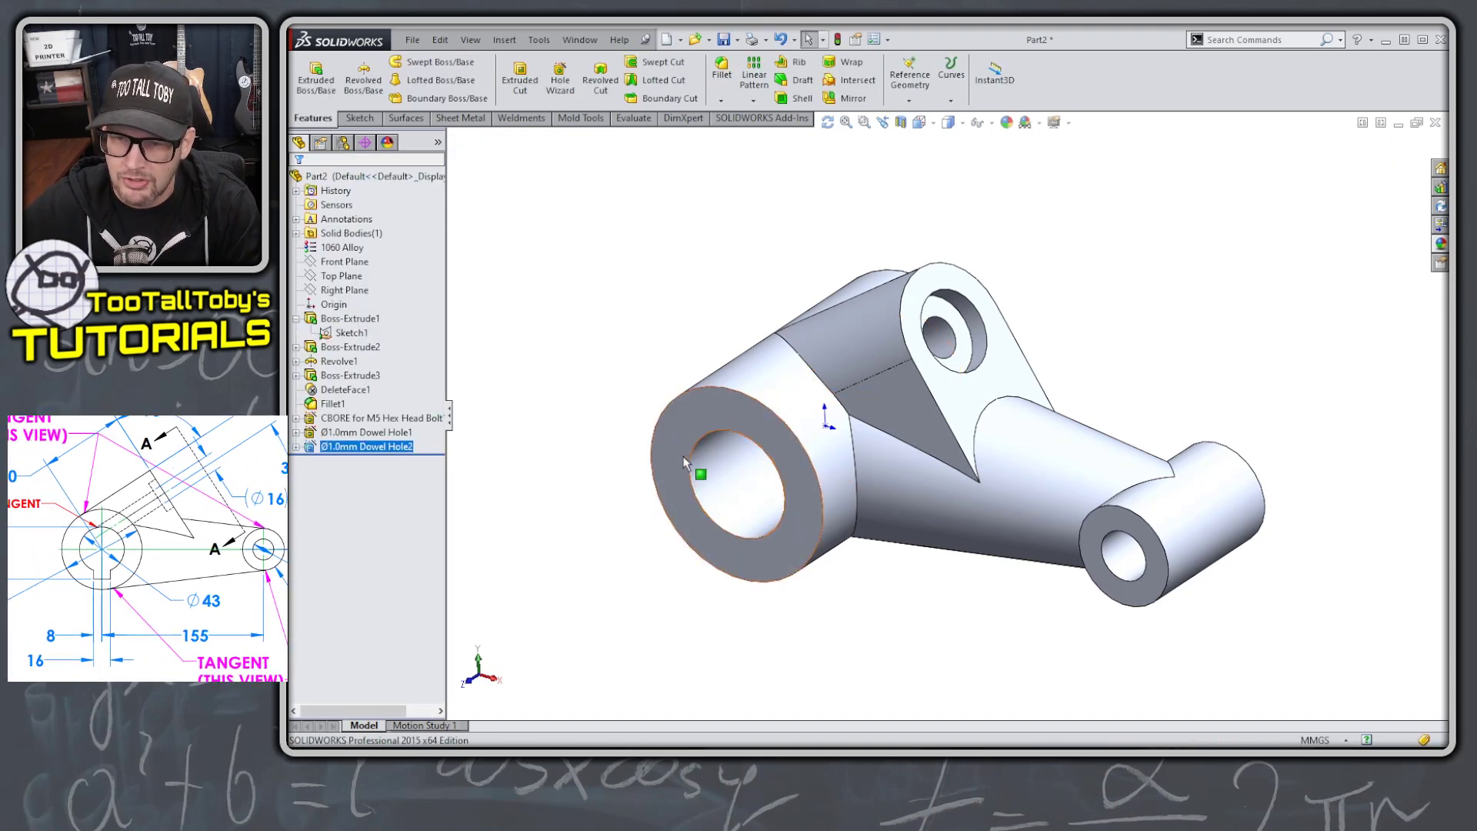
Step: Sketch a 16 mm wide rectangle on the large cylinder's end face inside the bore
click(677, 456)
click(737, 407)
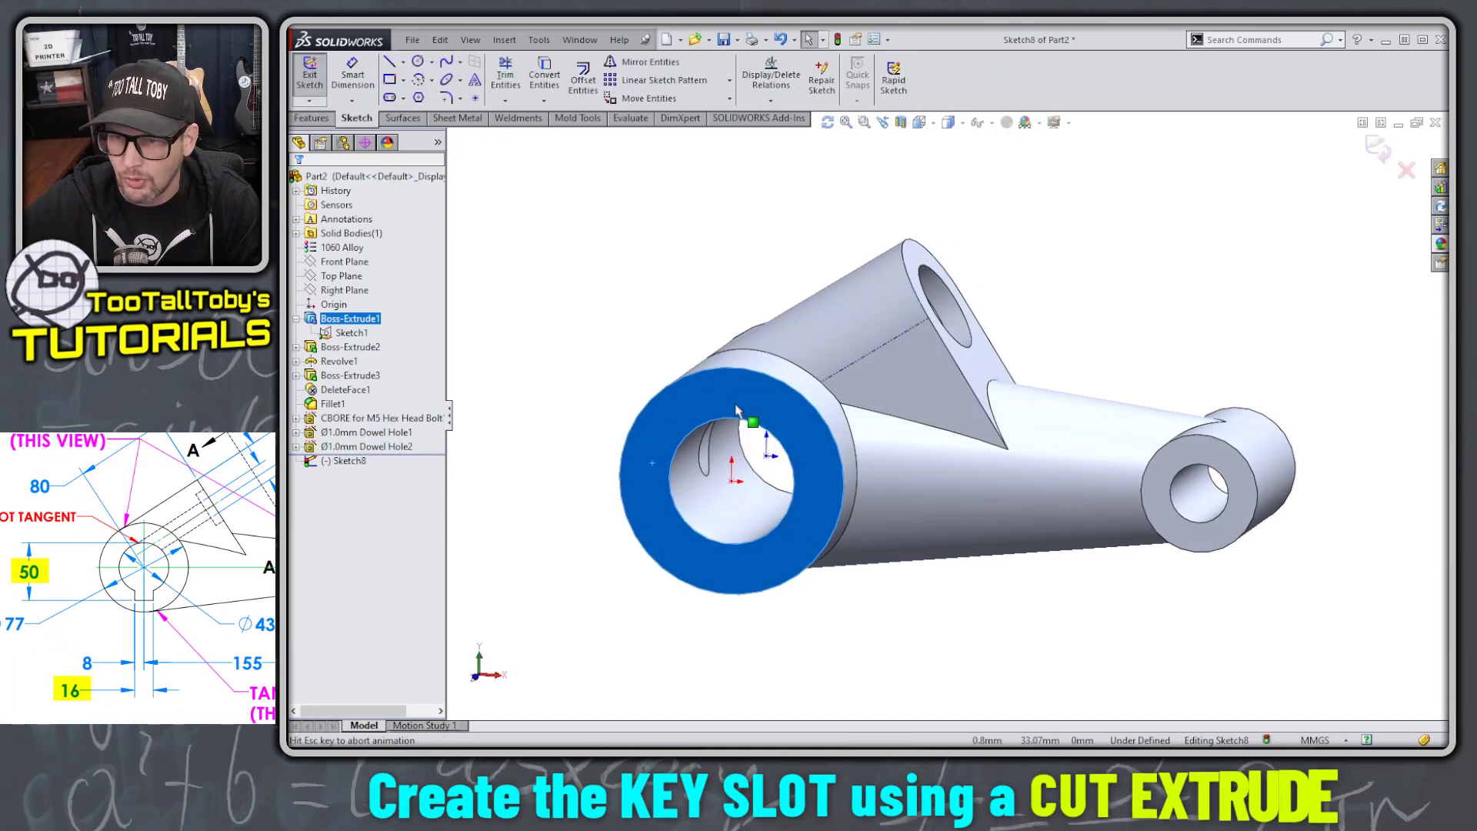
key(s)
click(767, 435)
click(712, 473)
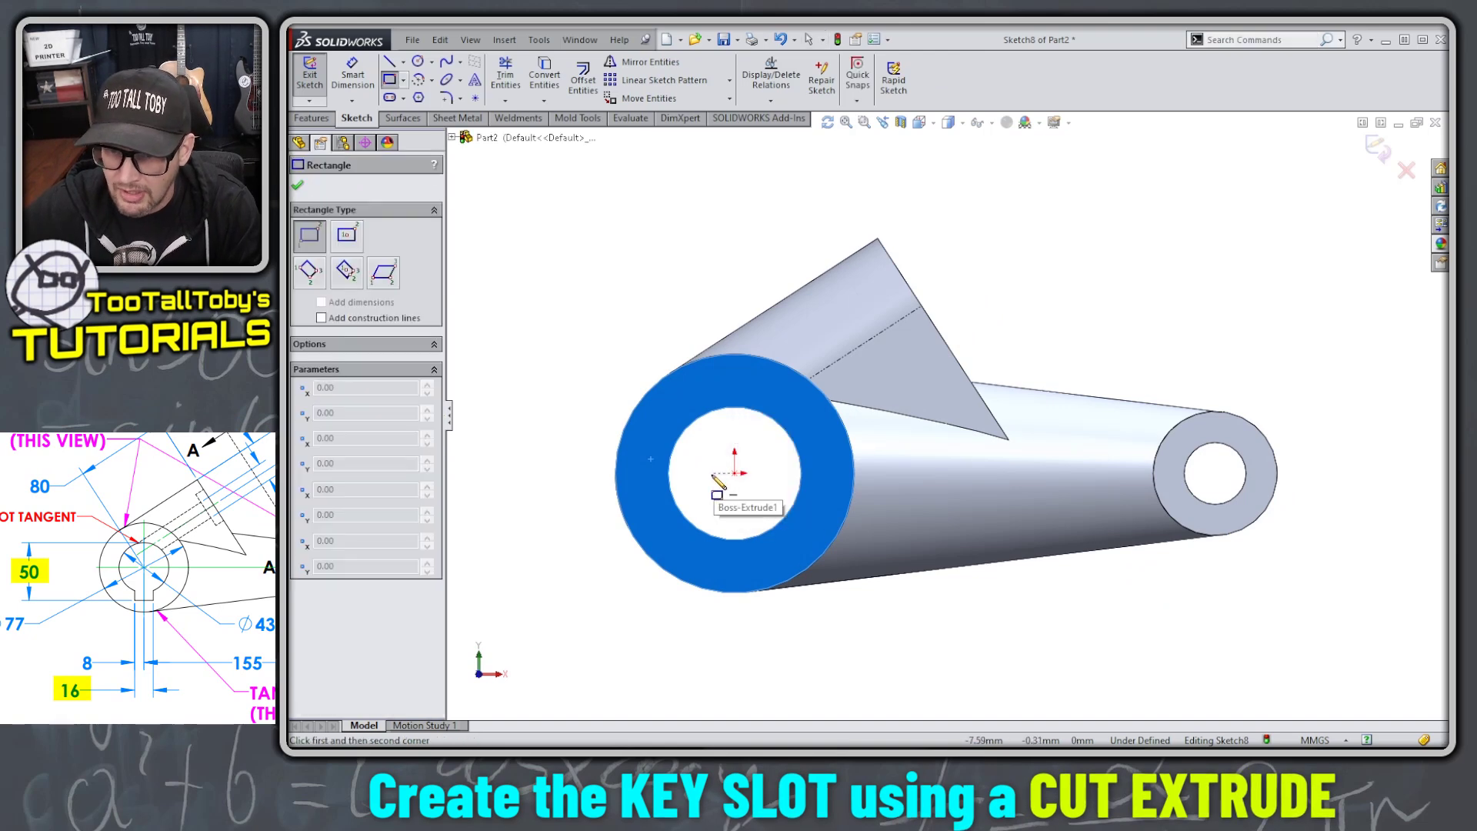
key(Tab)
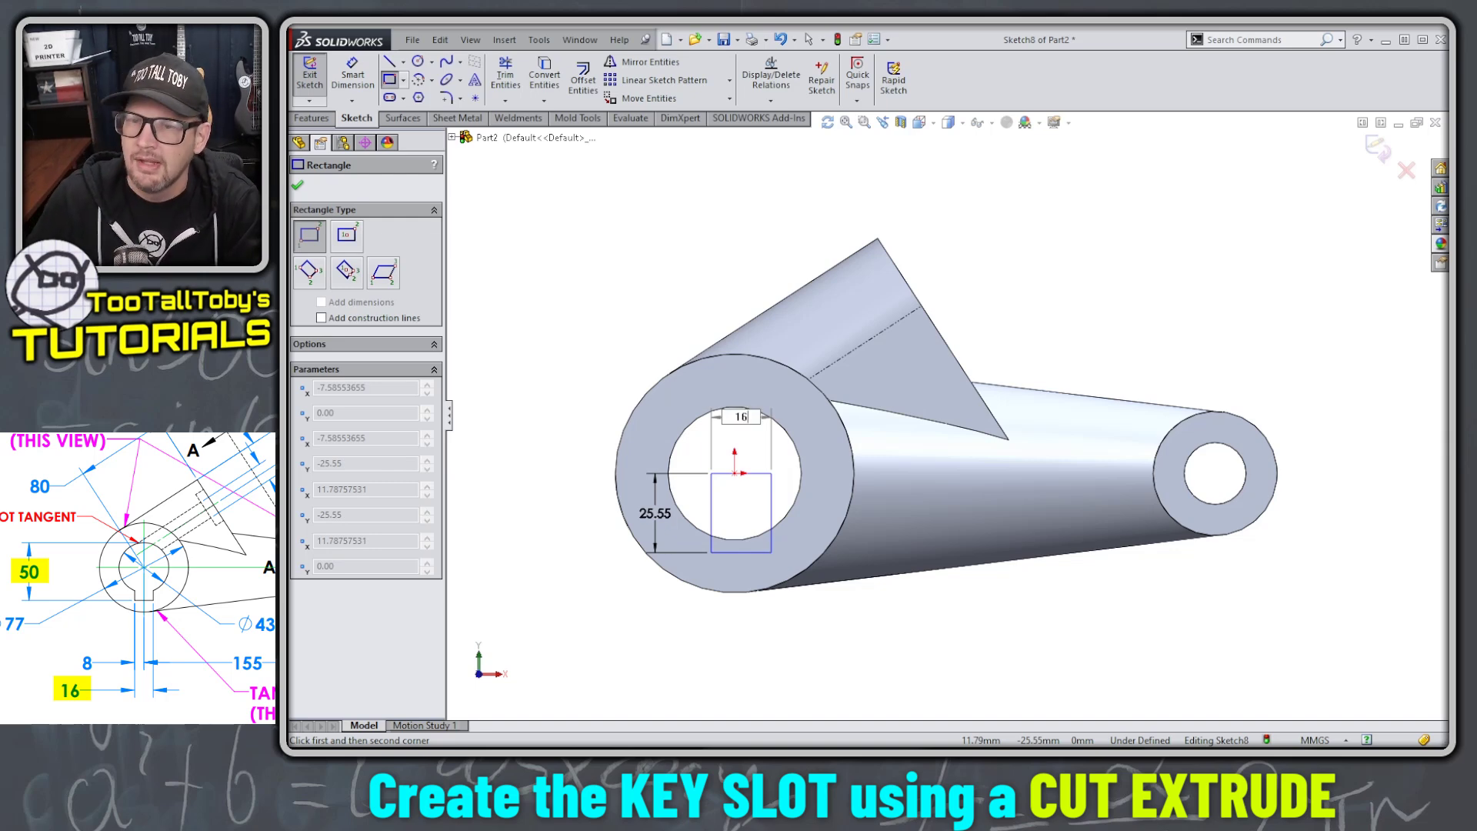
text(16)
key(Return)
key(Escape)
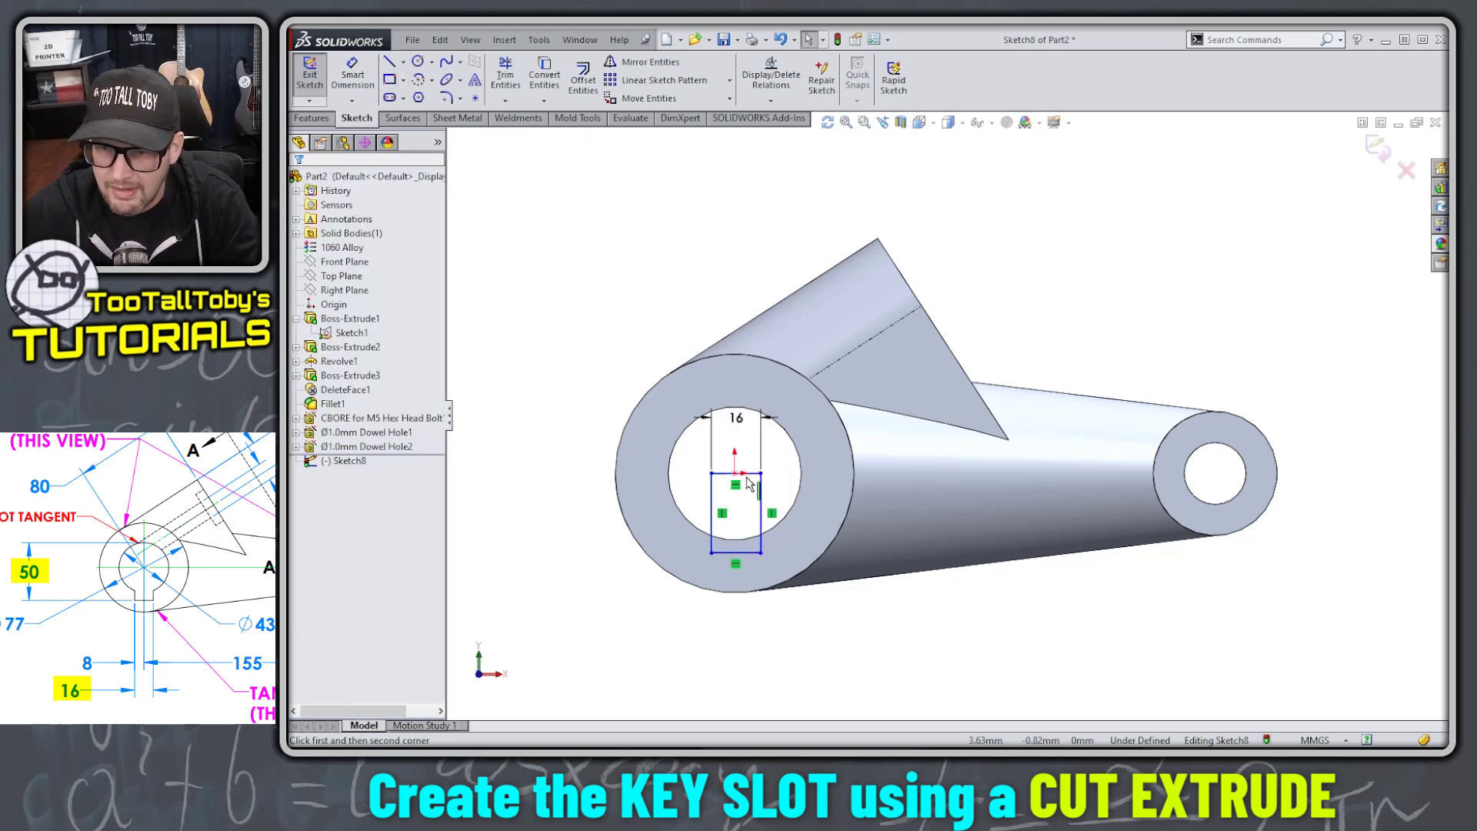
Step: Centre the rectangle's top edge on the origin and dimension it 50 mm from the bore's far edge
click(735, 473)
ctrl+click(723, 474)
click(769, 415)
key(s)
click(730, 299)
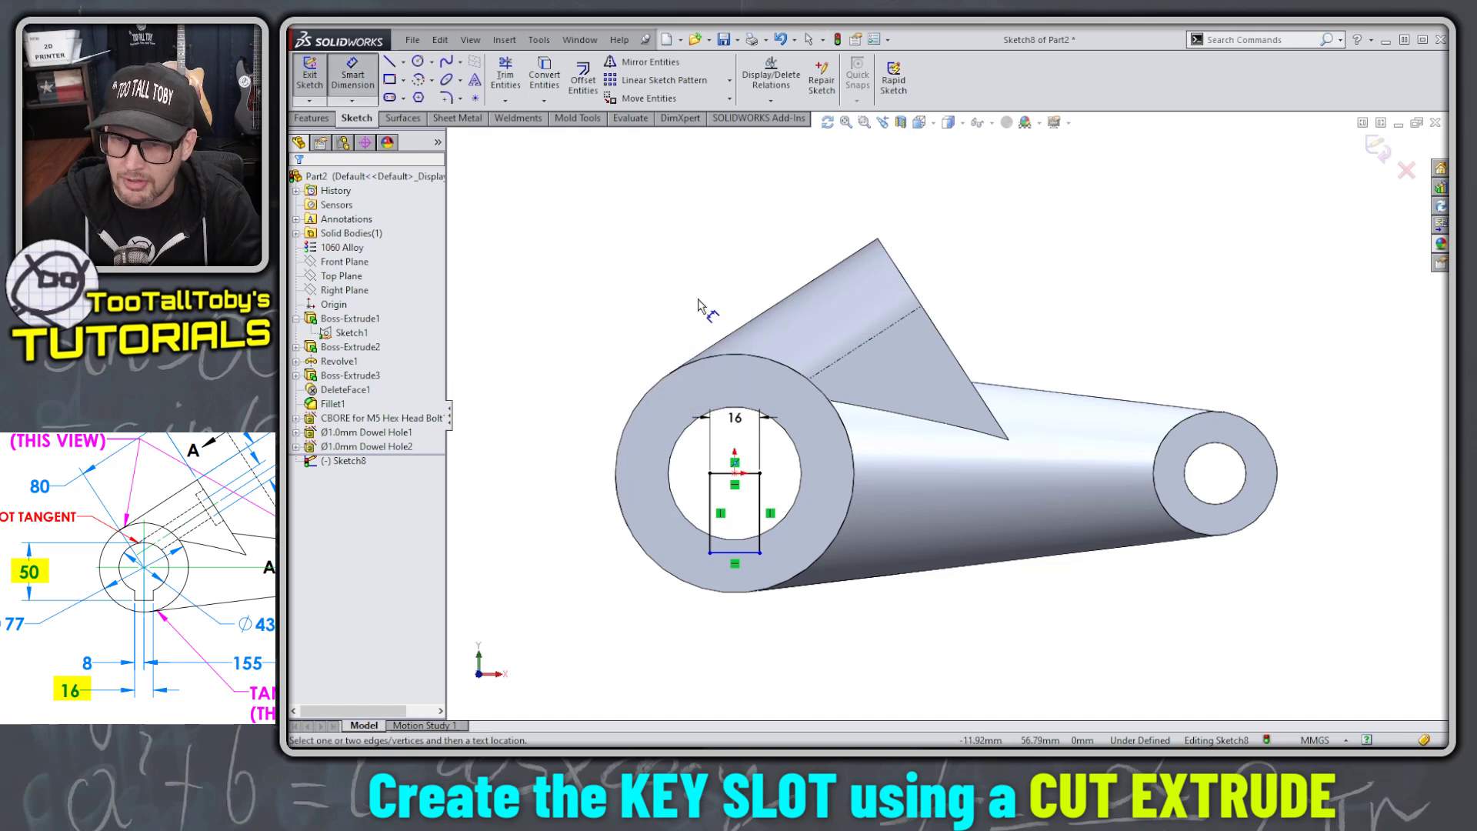
key(shift)
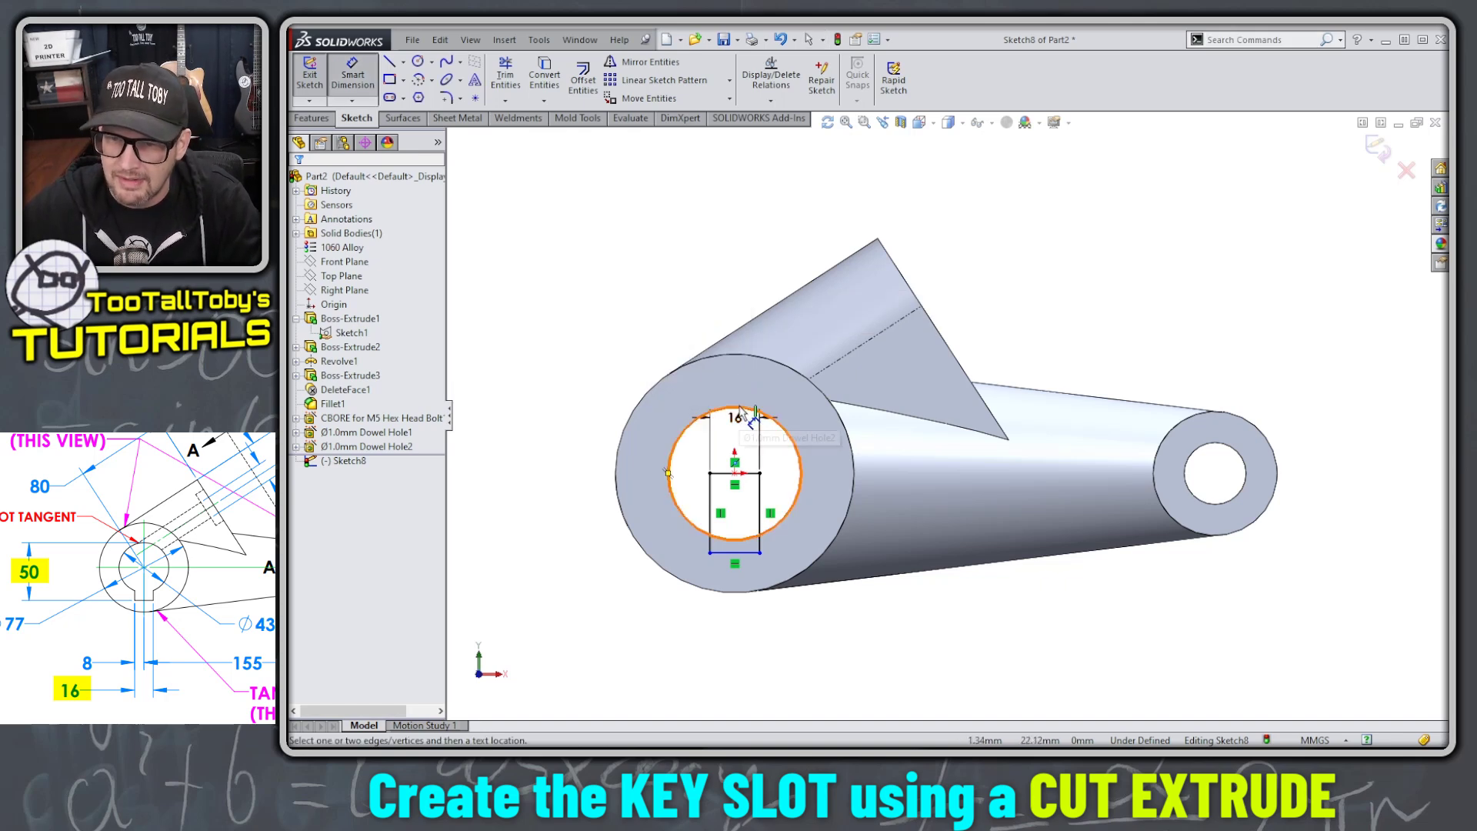
shift+click(740, 409)
click(733, 551)
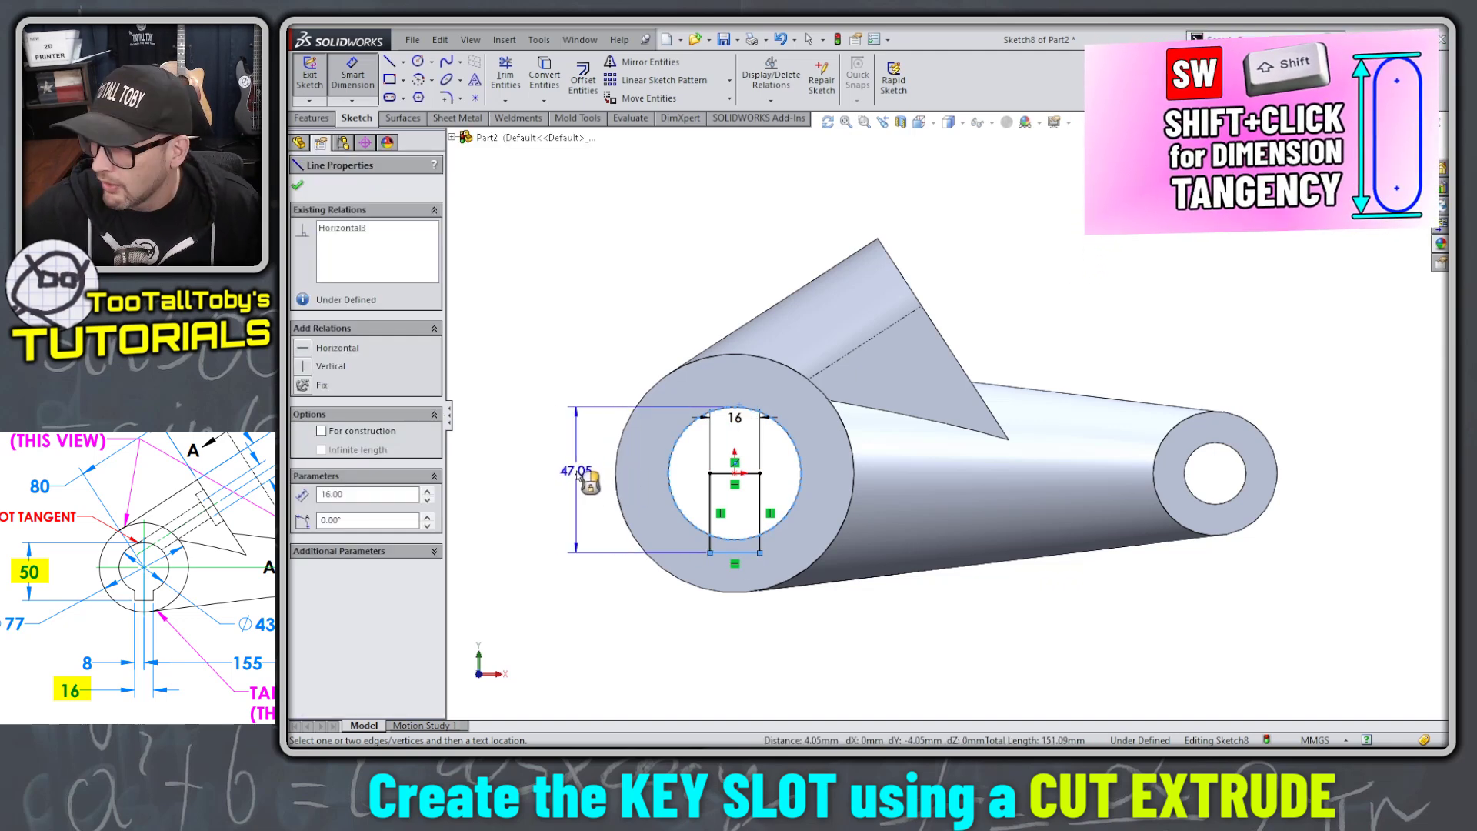
click(580, 477)
text(50)
key(Return)
Step: Cut the slot rectangle Through All as an extruded cut
middle_drag(581, 477, 638, 346)
key(s)
click(721, 403)
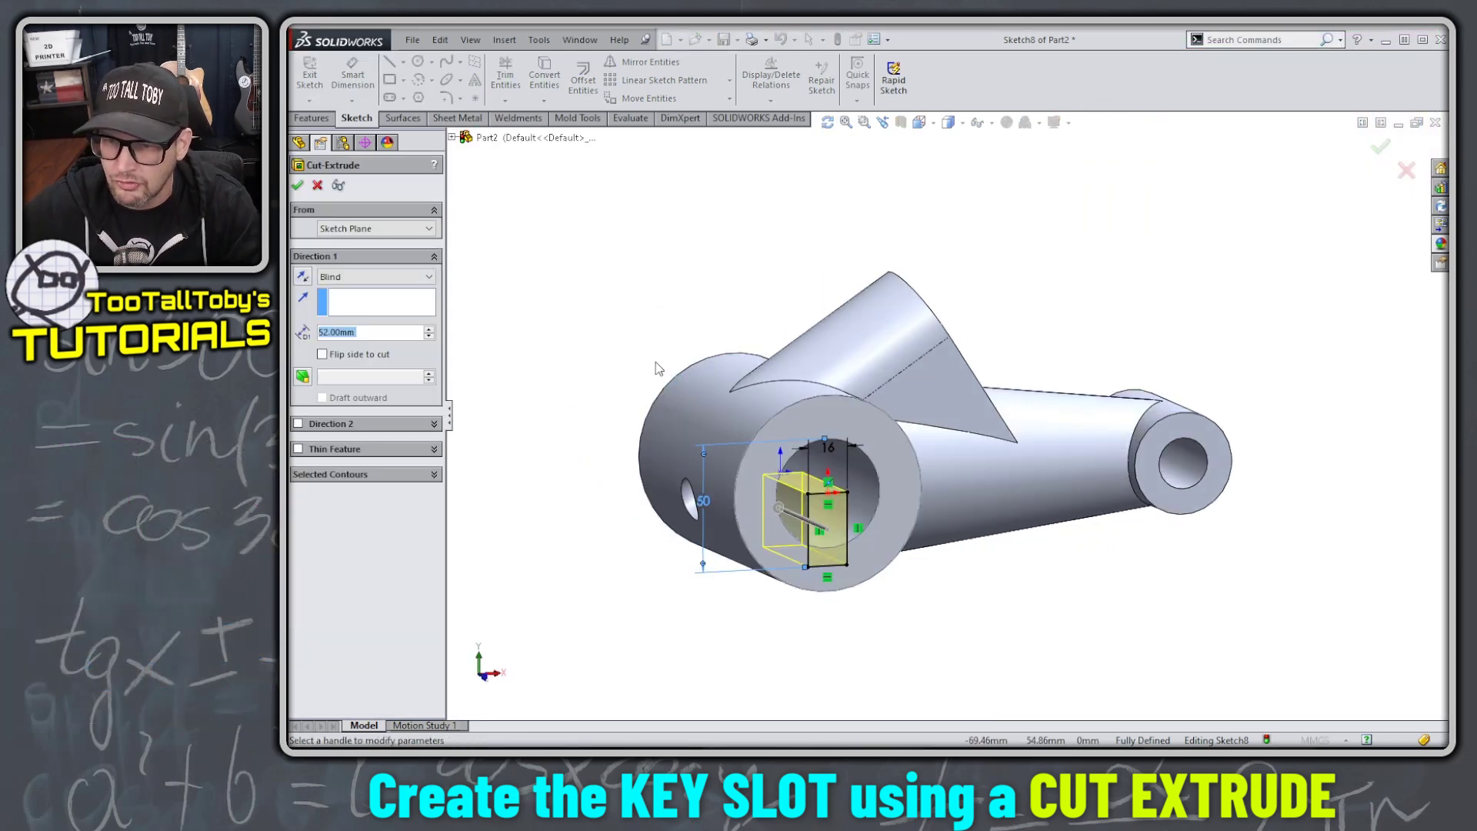
right_click(623, 312)
click(666, 510)
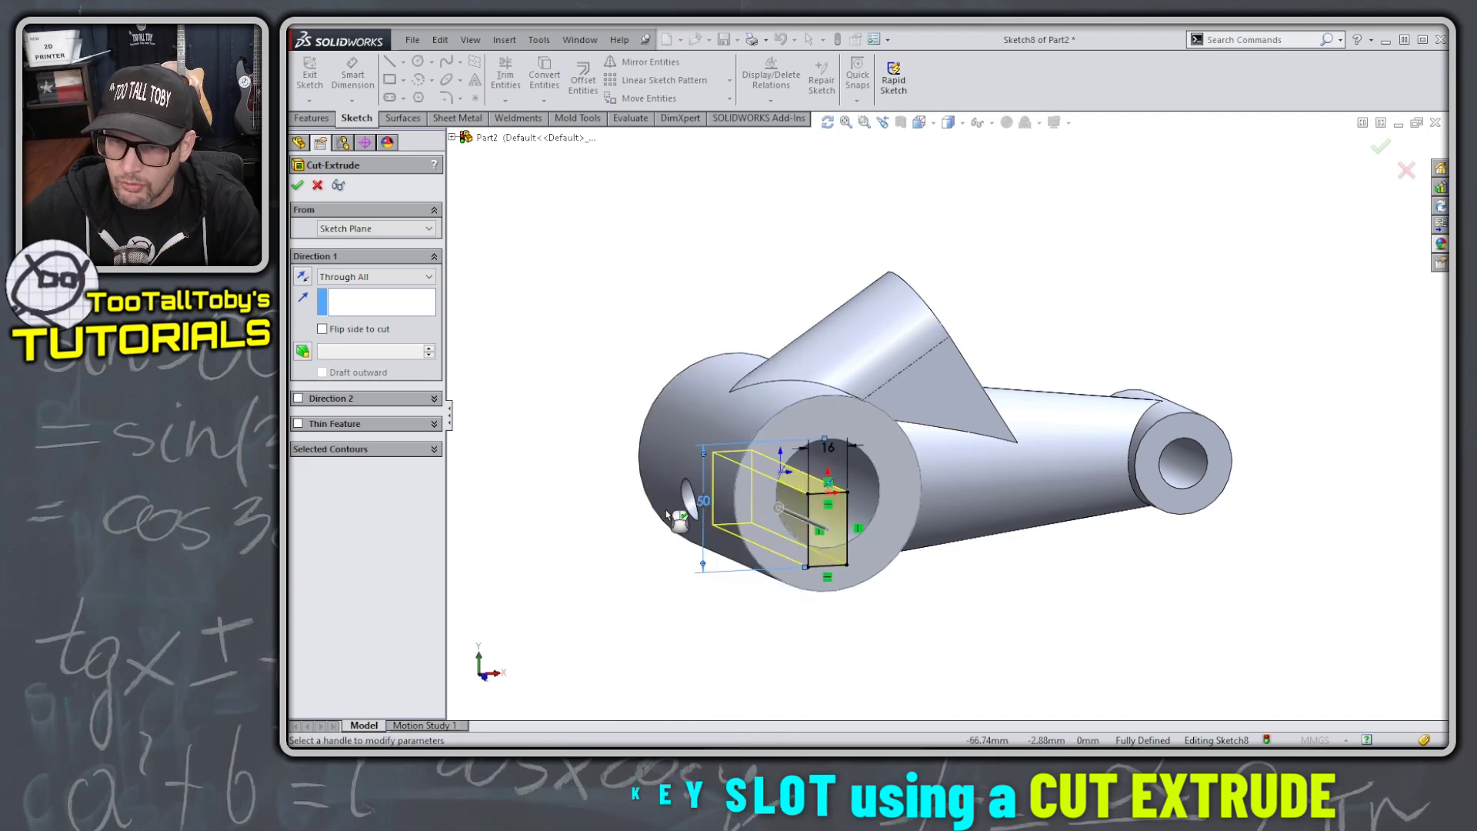
right_click(608, 548)
middle_drag(864, 624, 838, 453)
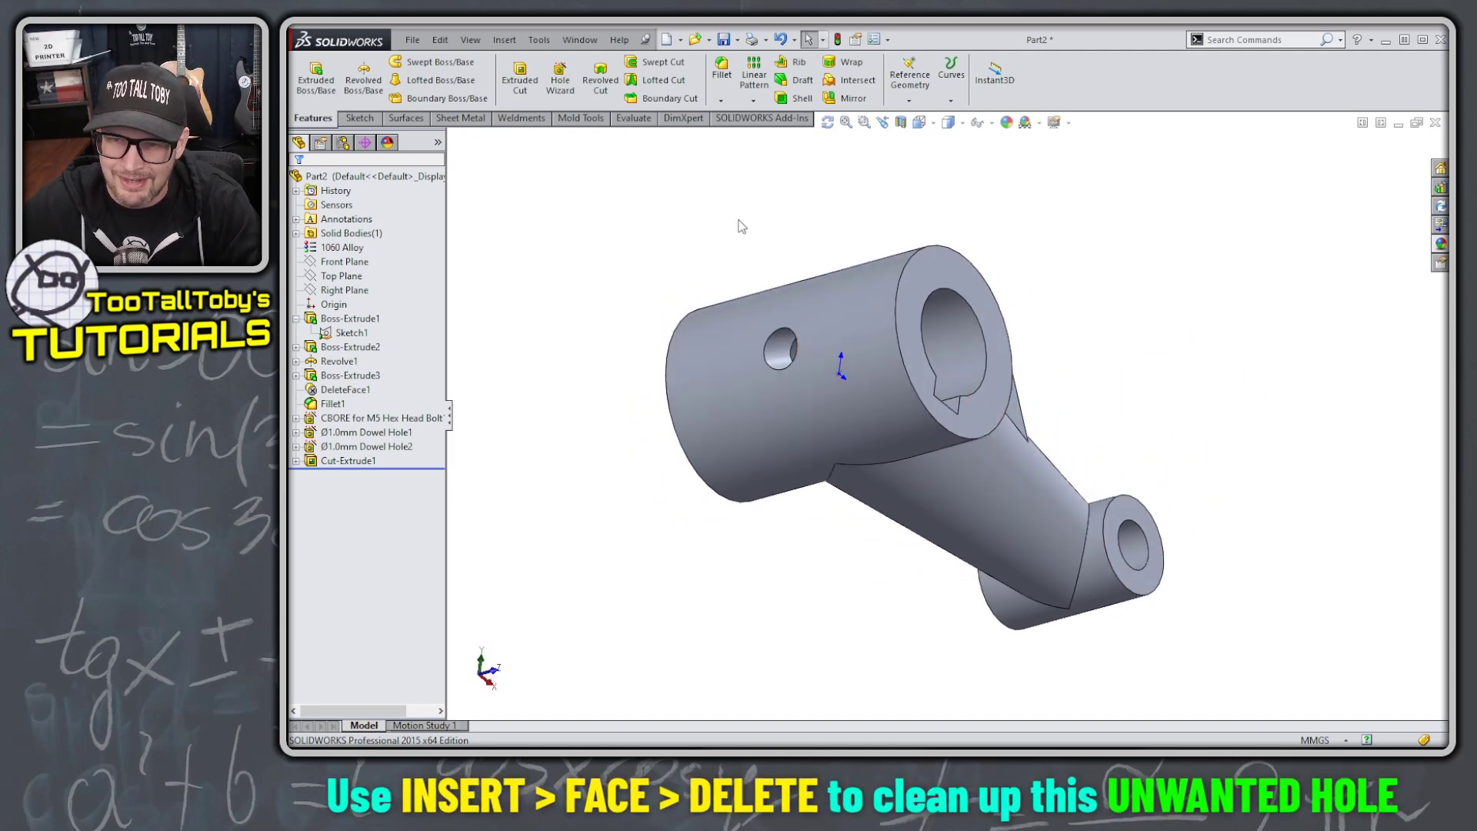
Step: Delete the stray small hole's face on the large cylinder so its side is patched smooth
key(s)
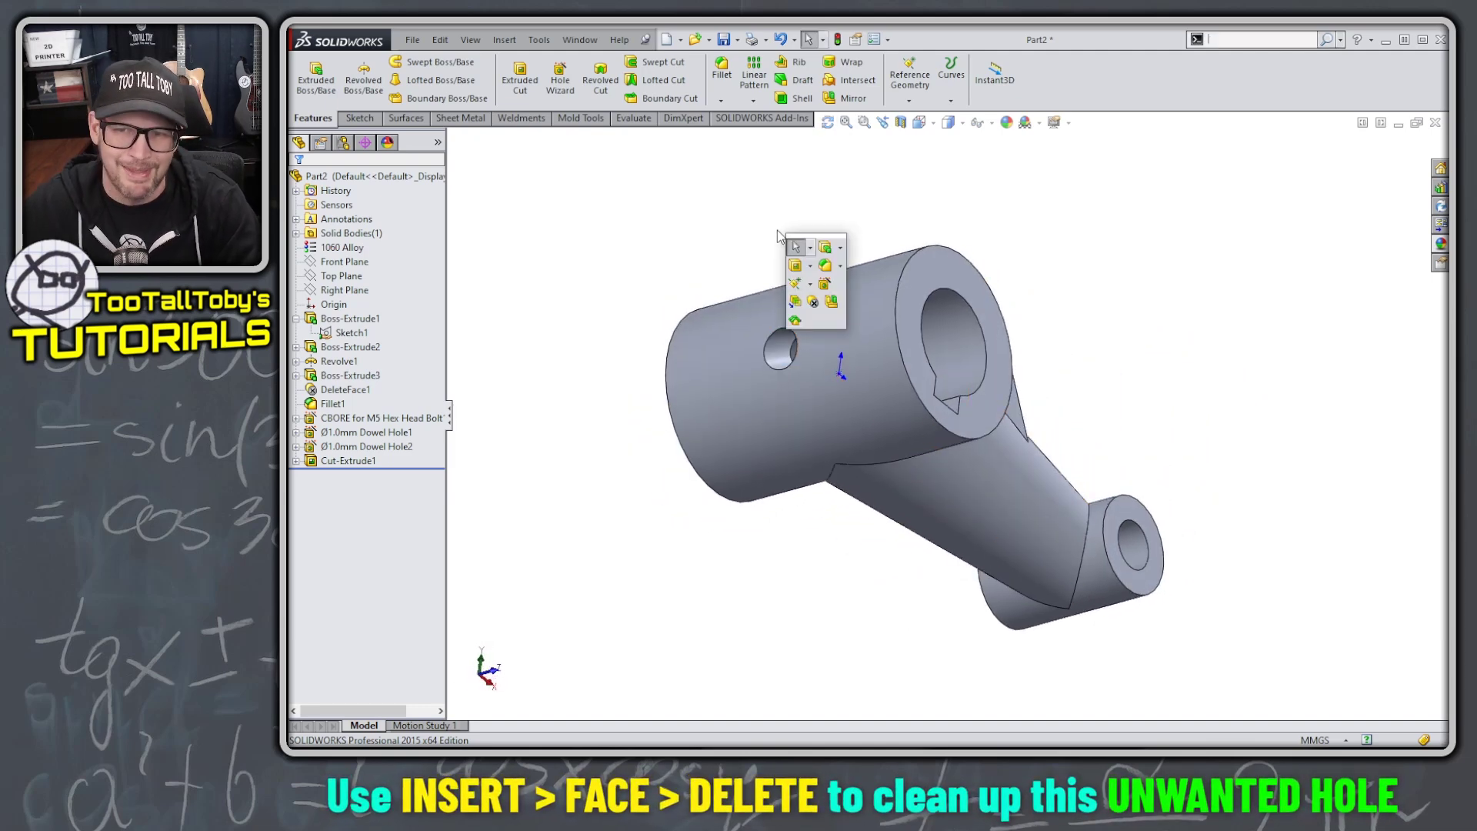
click(814, 300)
click(772, 355)
click(297, 185)
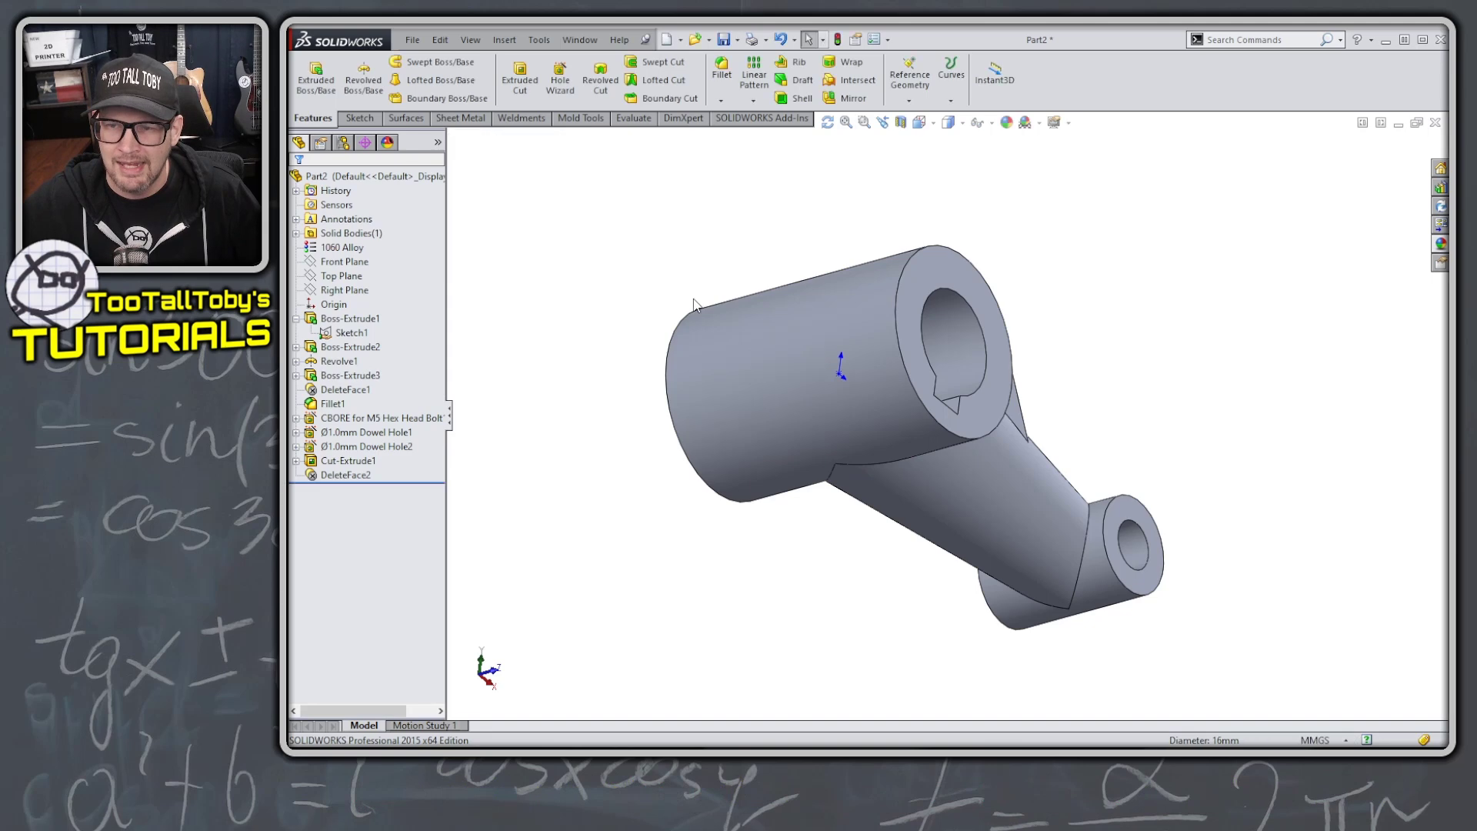
middle_drag(739, 500, 834, 514)
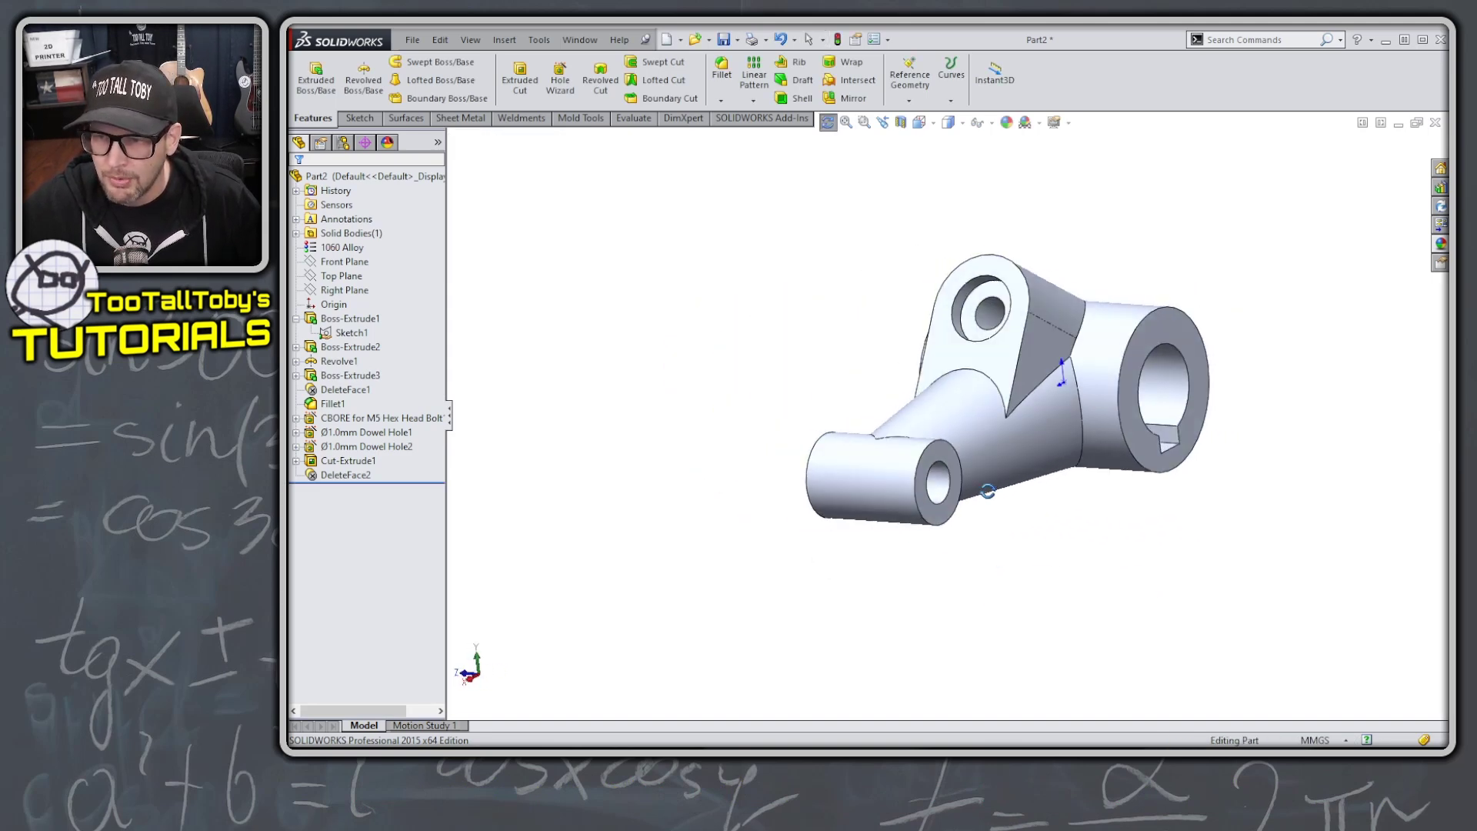
middle_drag(1006, 487, 1032, 471)
scroll(1113, 503, down, 2)
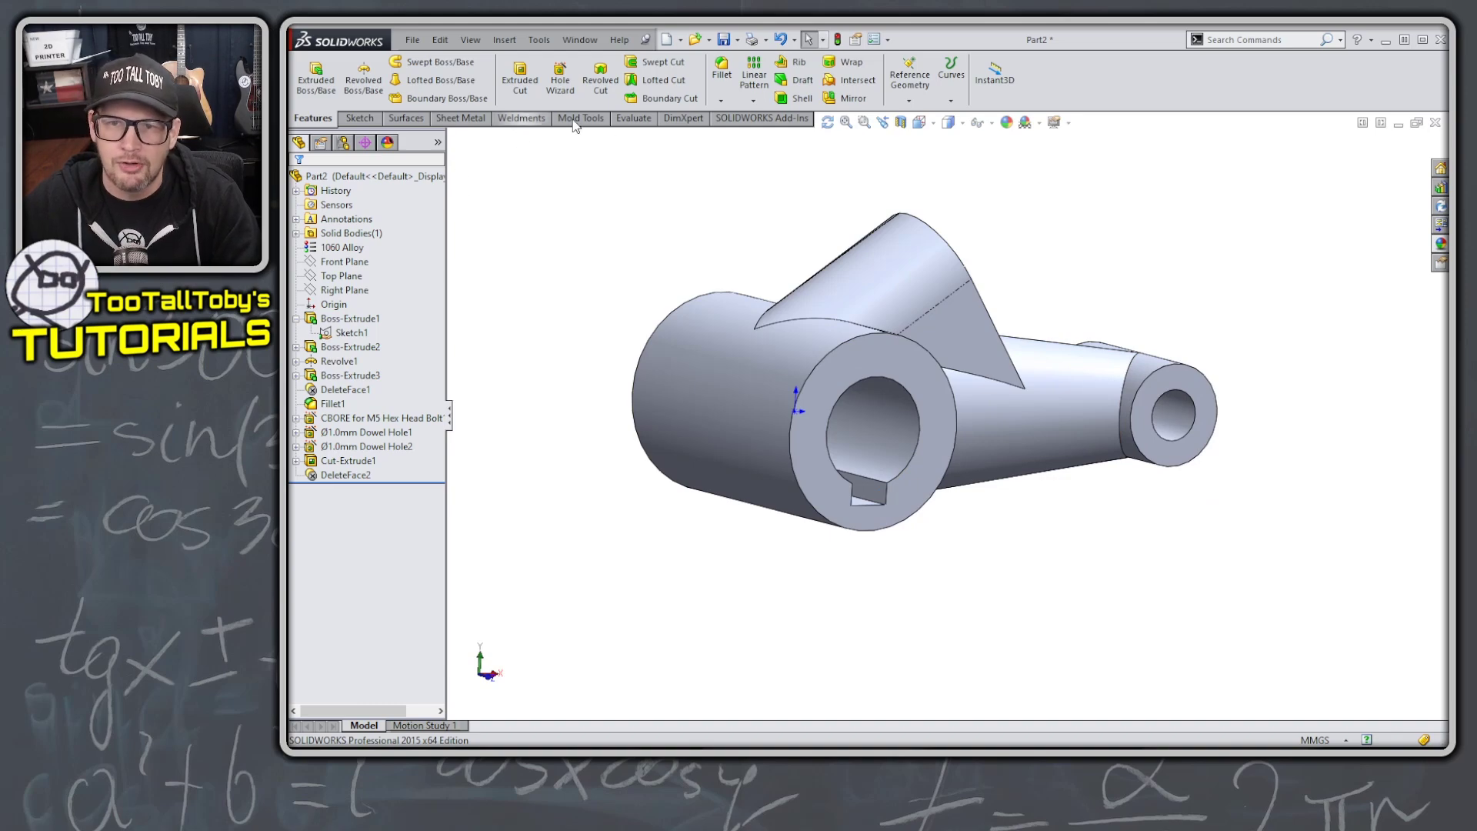
Step: Show the part's Mass Properties from the Evaluate tab and read the 1996.00 g mass
click(631, 118)
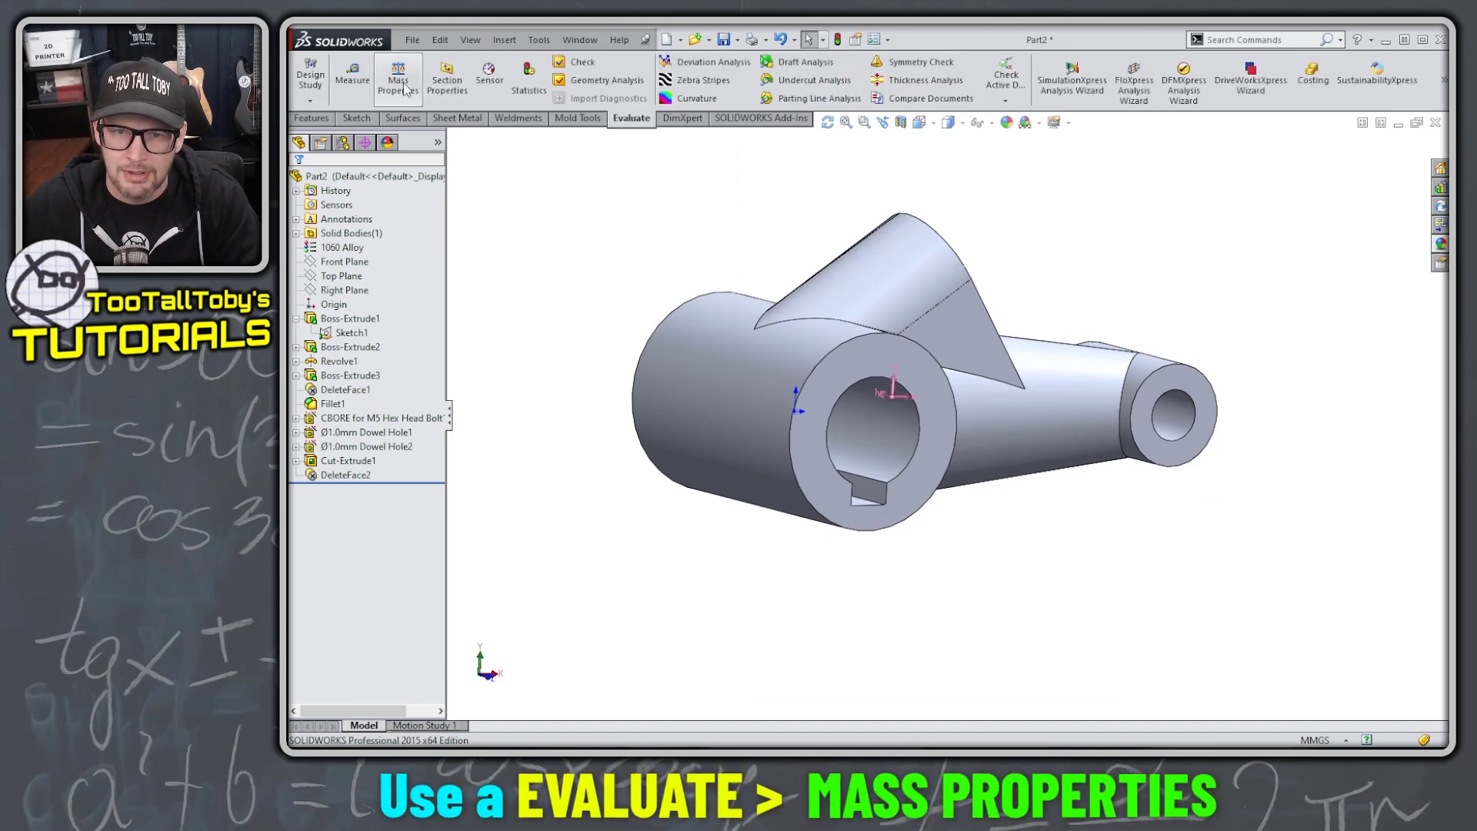
click(404, 87)
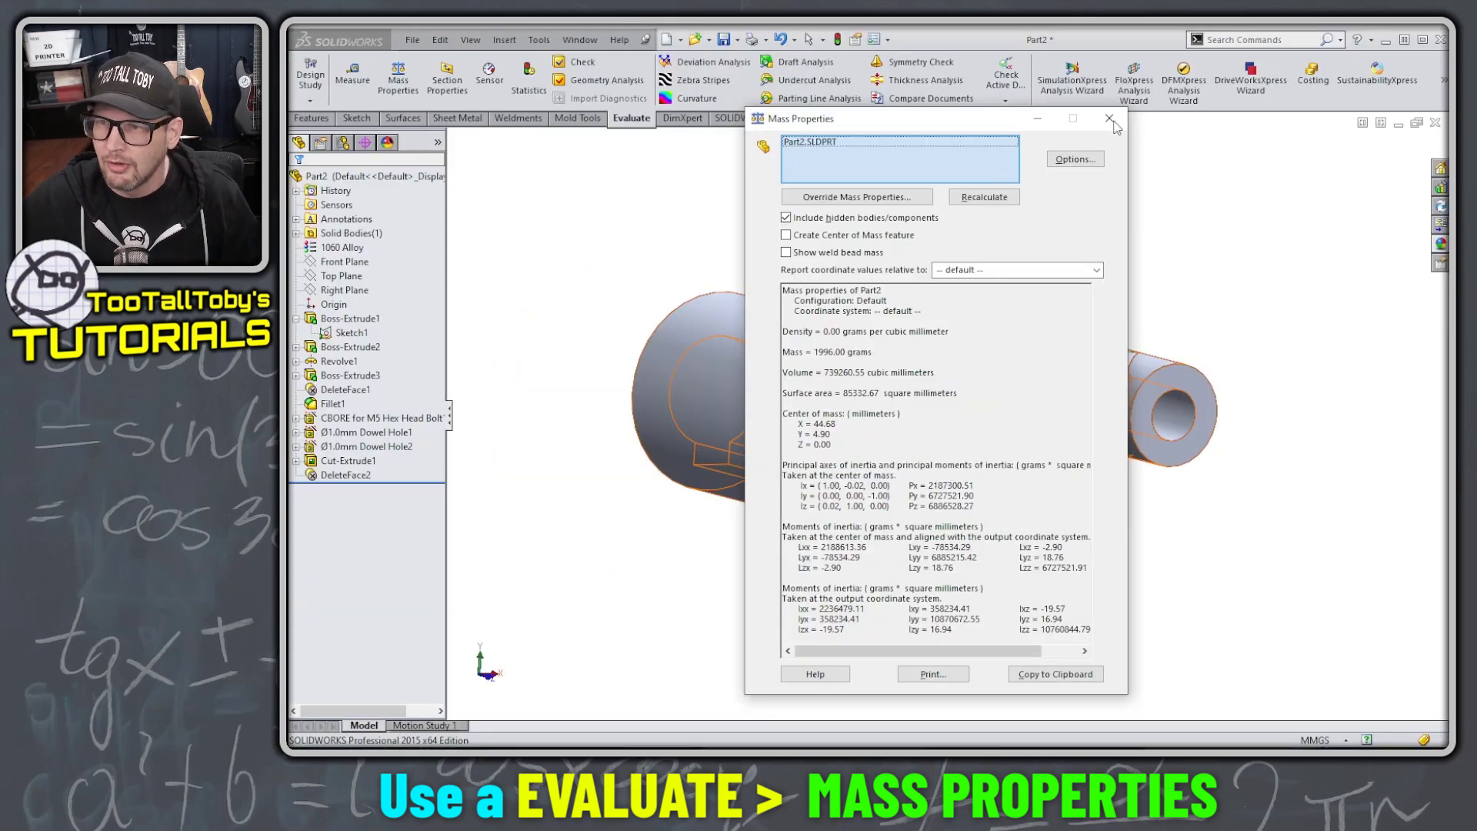
click(1109, 119)
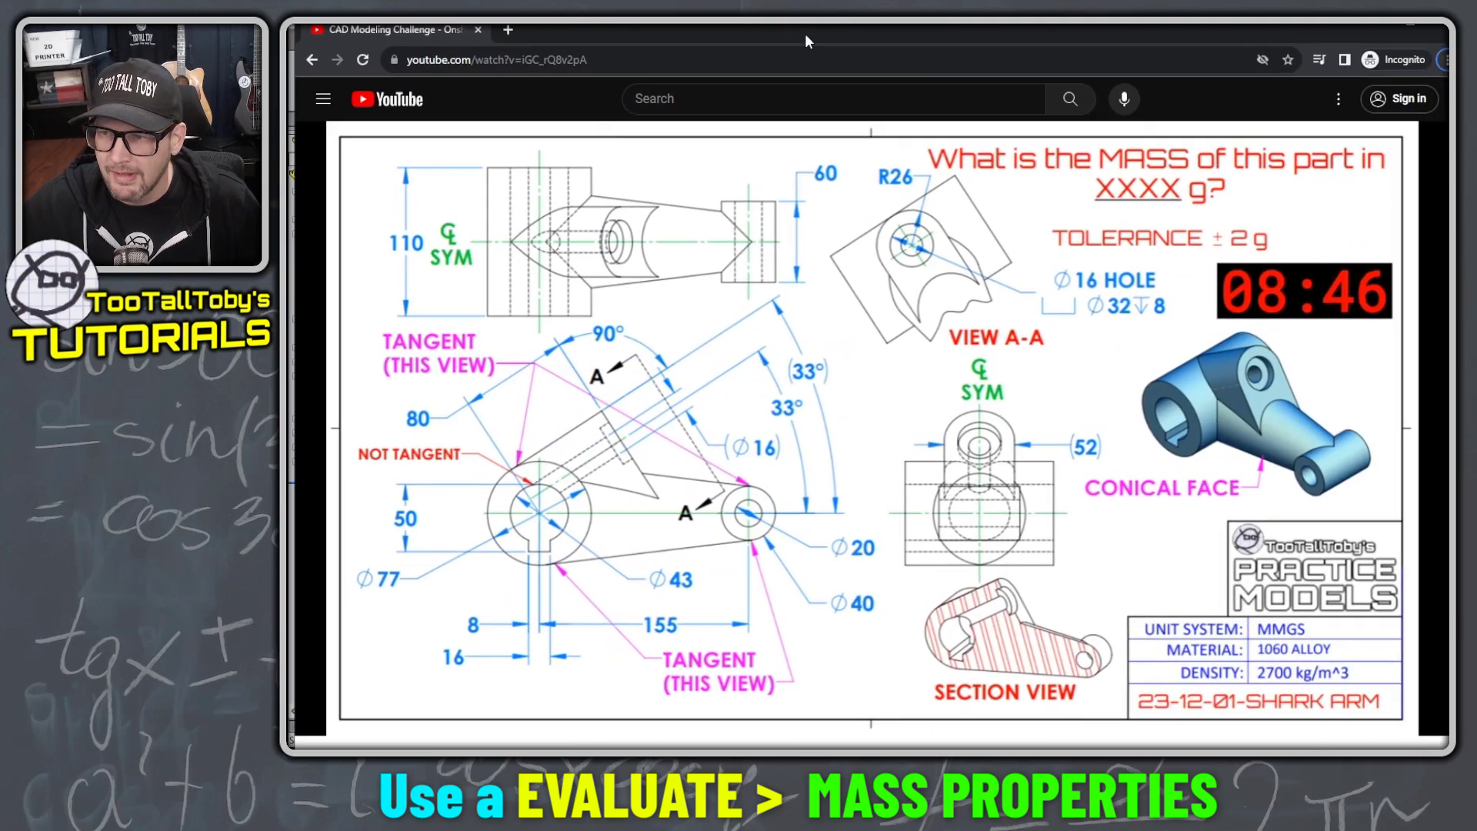
Step: Pause the challenge video and jump to the answer screen showing 1996 g ±2 g
click(1319, 383)
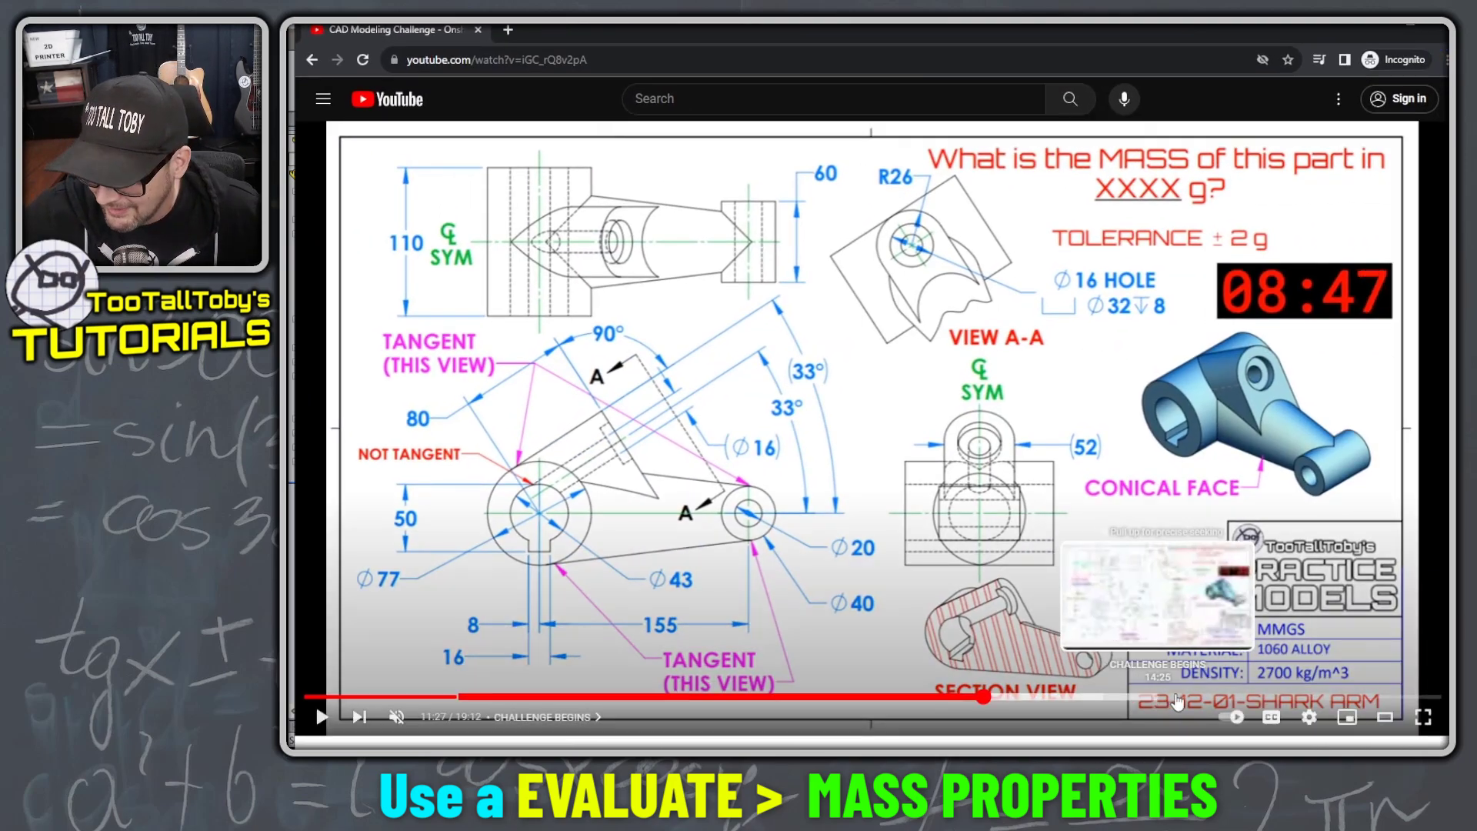
click(1403, 696)
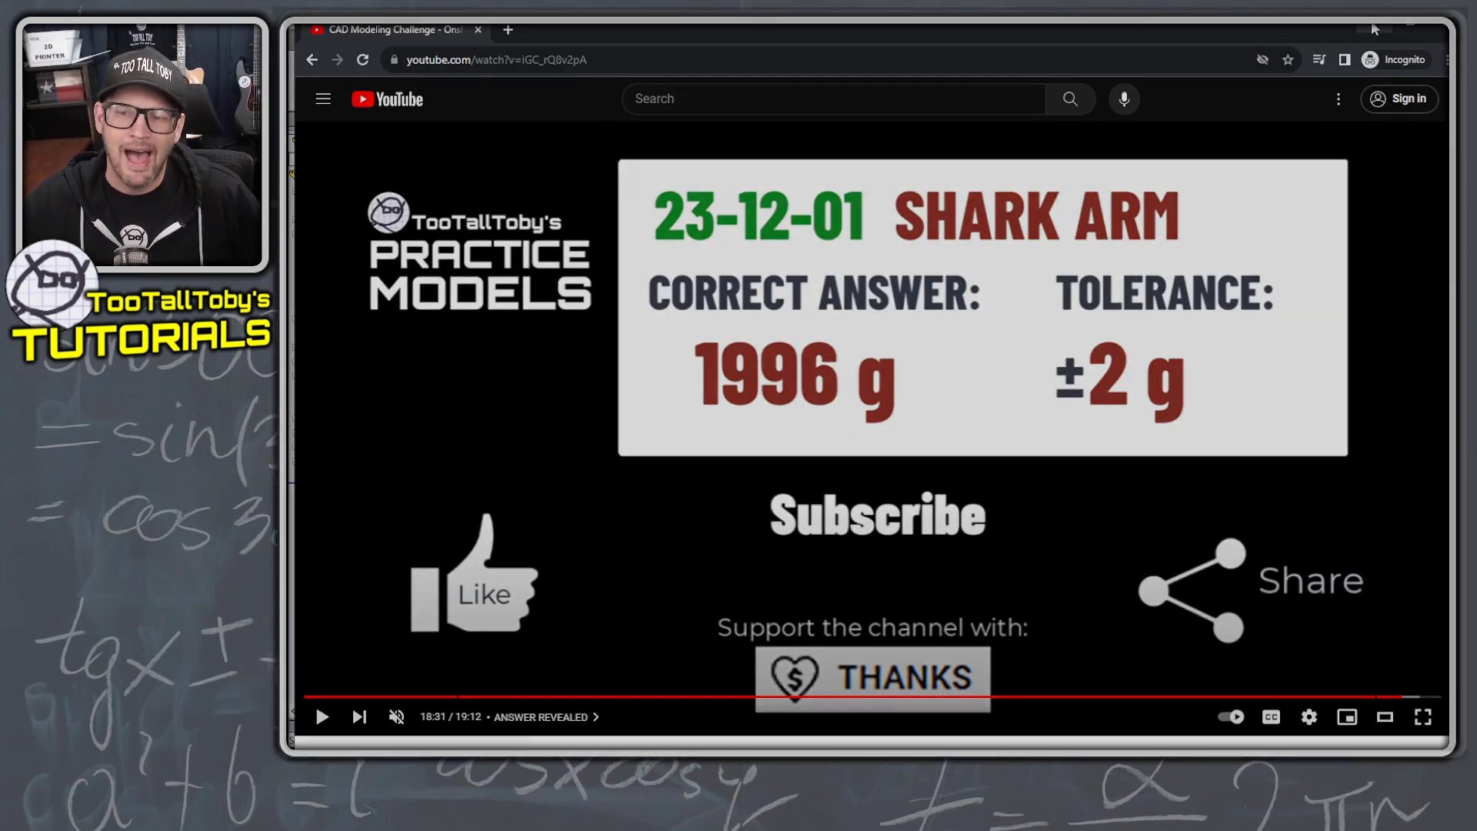
click(1373, 29)
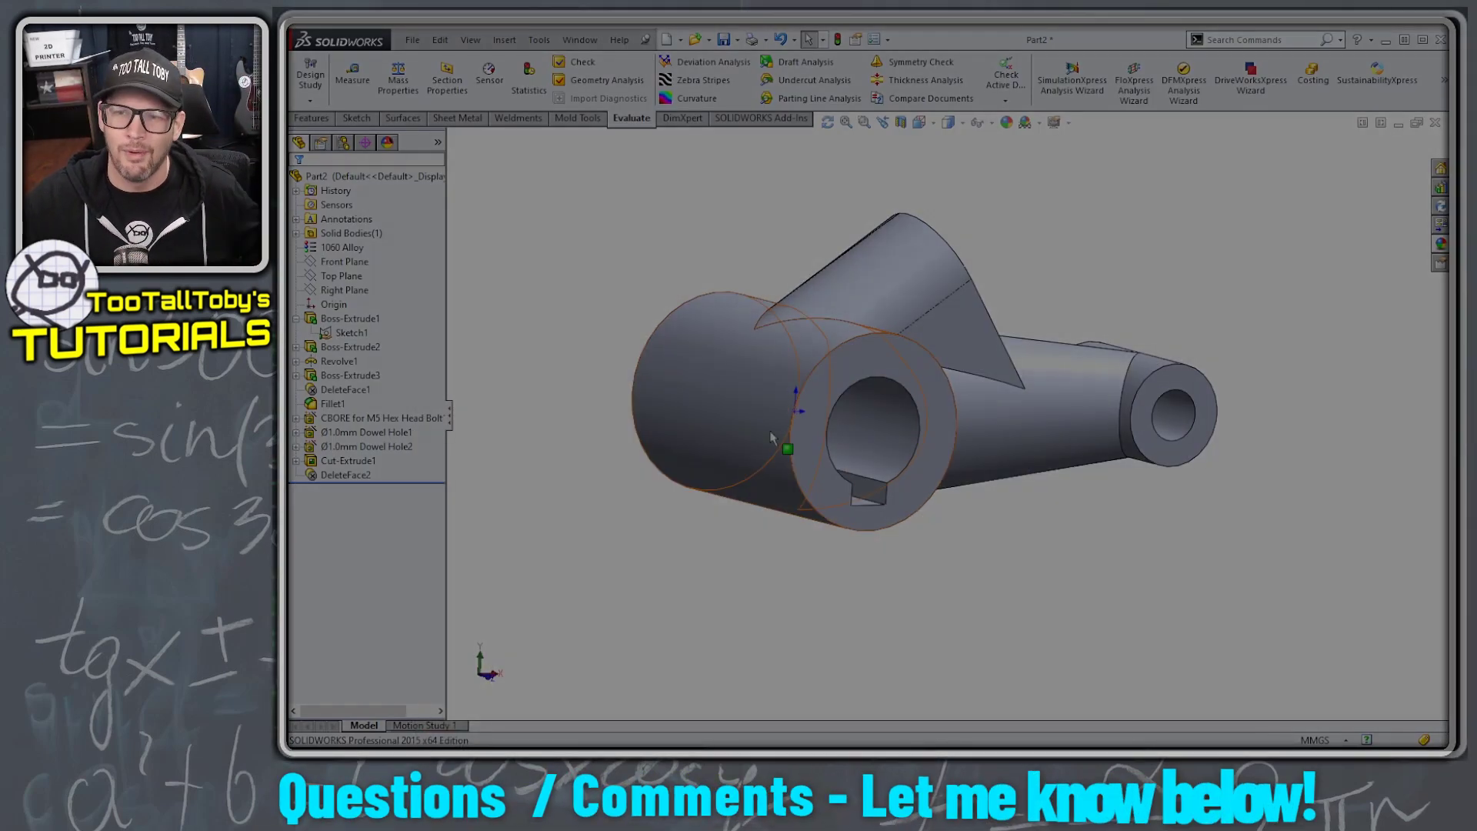